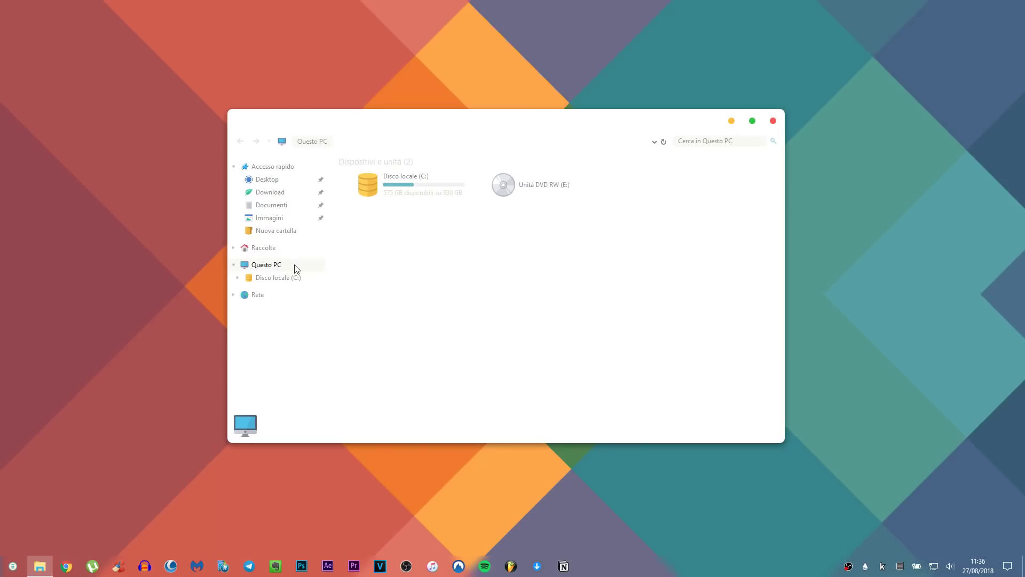
# Open the System Protection settings from the properties of Questo PC
pyautogui.rightClick(269, 266)
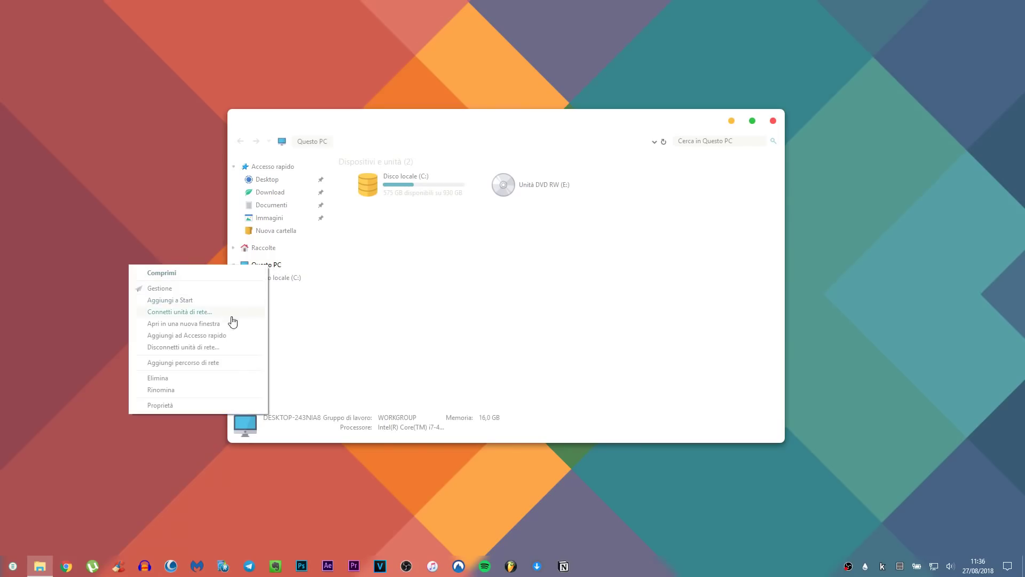
pyautogui.click(176, 406)
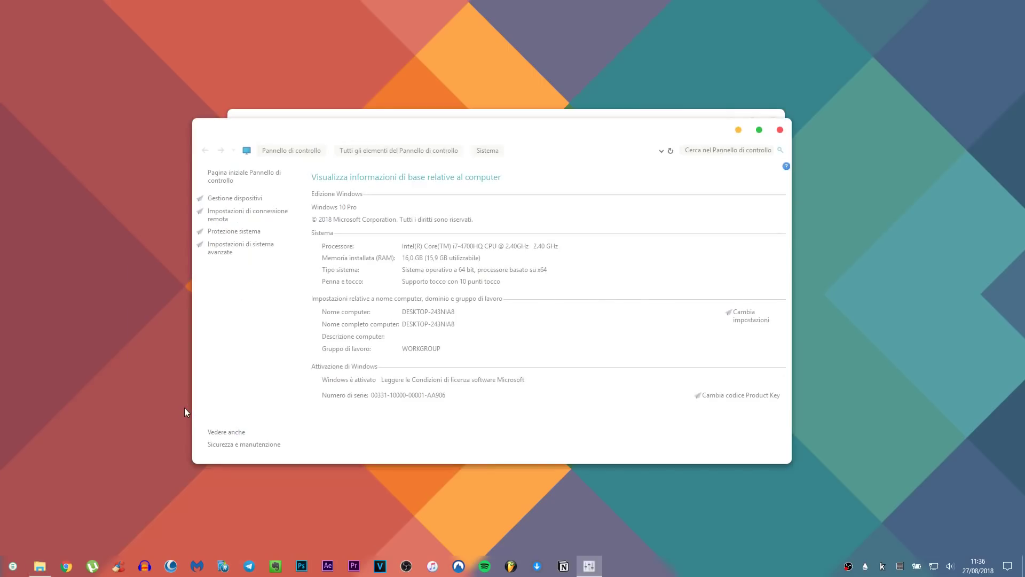
pyautogui.click(233, 231)
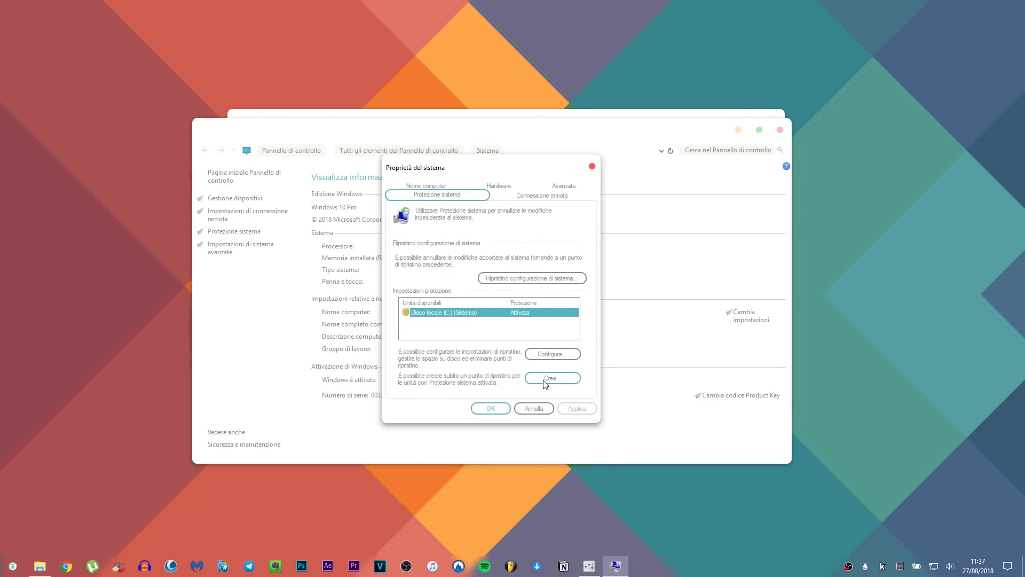
# Create a restore point with a description starting "Windows 10 prima della", and open the system restore tool
pyautogui.click(550, 378)
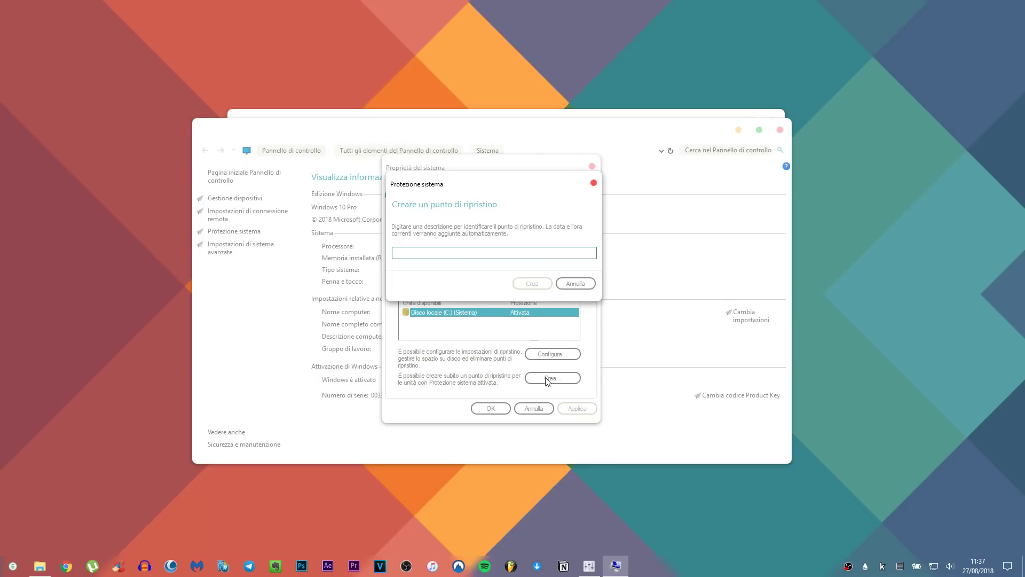
pyautogui.write('Windows 10 prima della pa')
pyautogui.click(532, 283)
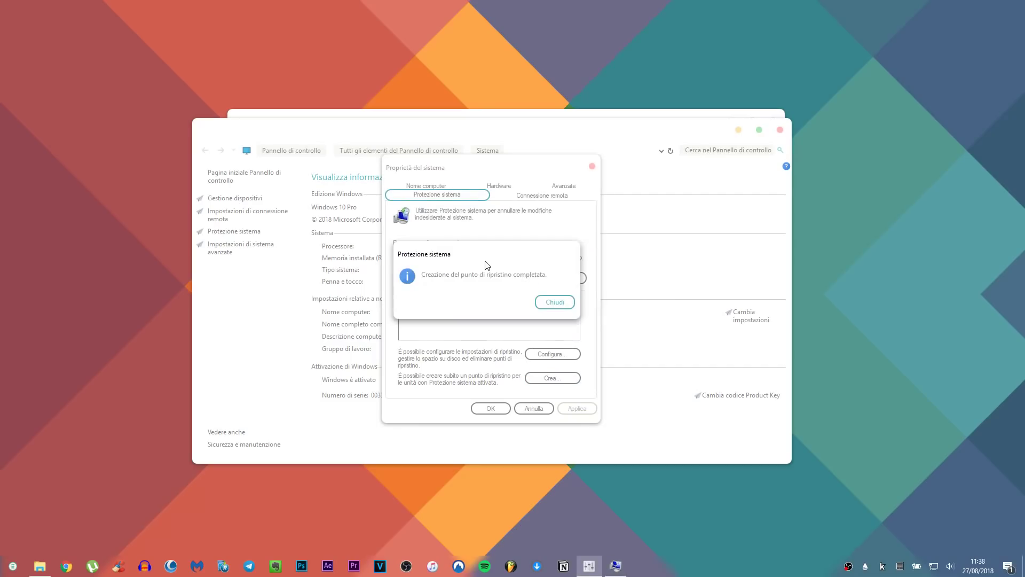
pyautogui.click(552, 302)
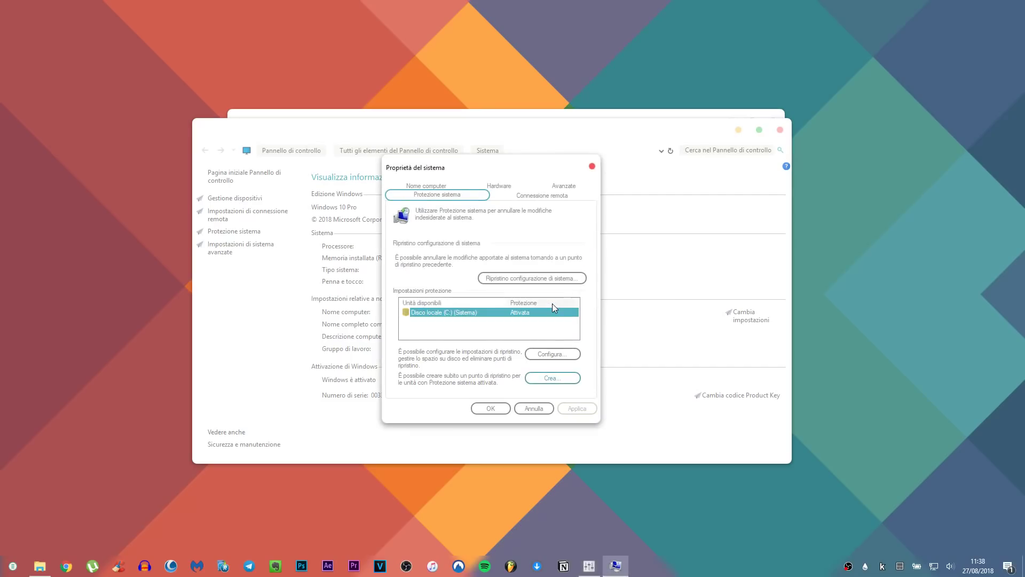
pyautogui.click(524, 281)
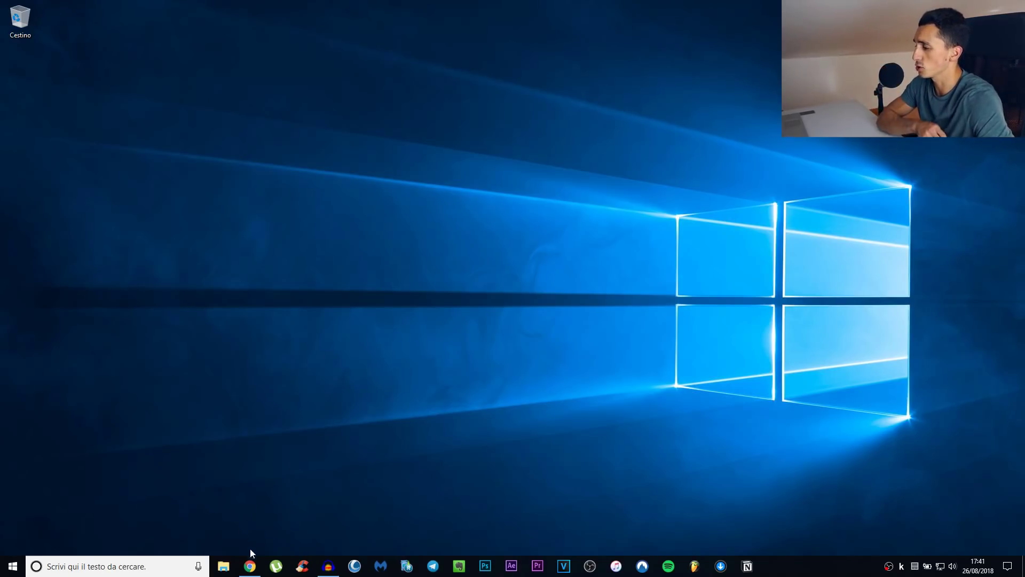
# Download the Windows 10 Material Design pack from its MEGA page in Chrome and extract the archive onto the desktop
pyautogui.click(250, 565)
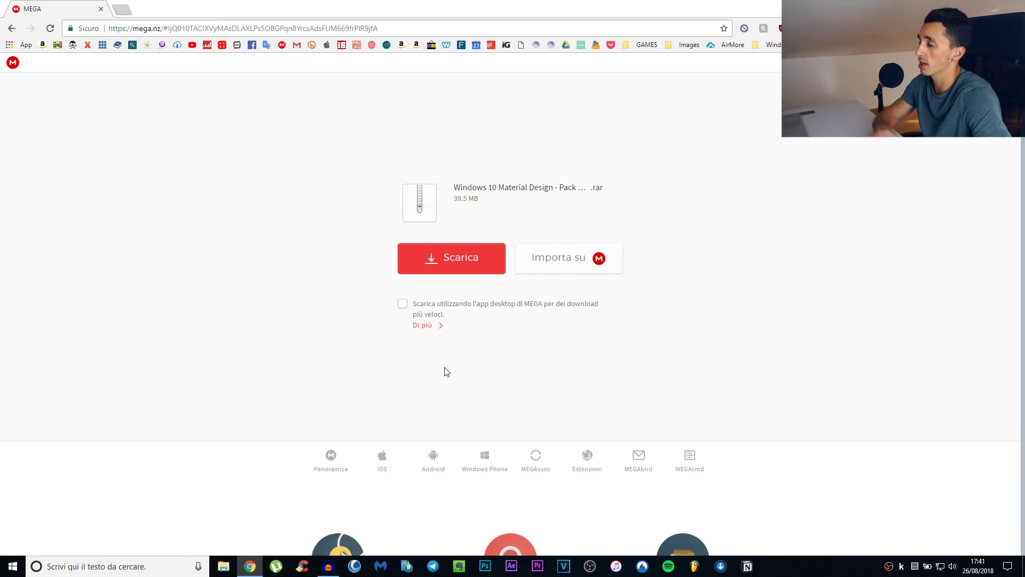
pyautogui.click(438, 265)
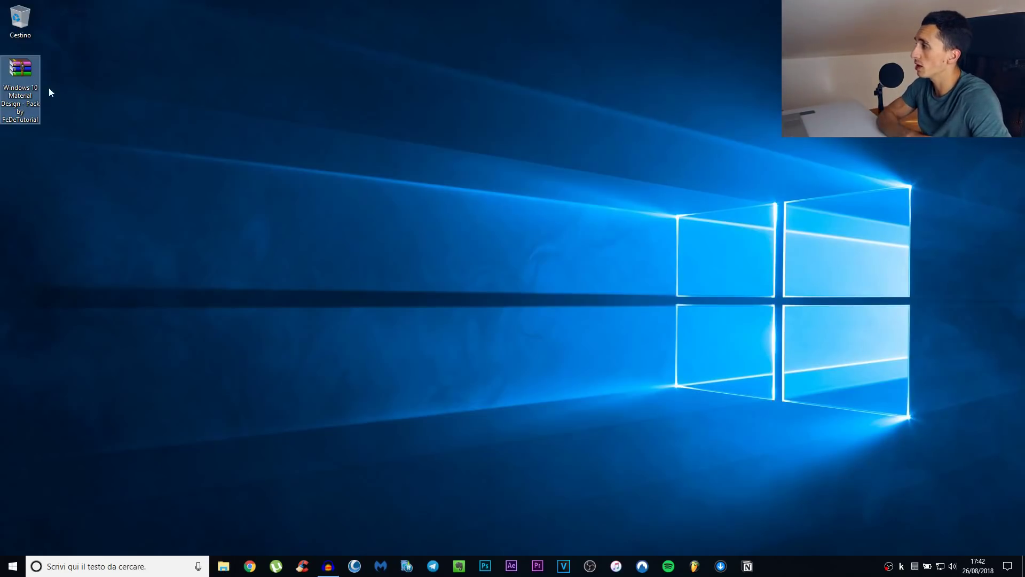
pyautogui.rightClick(28, 75)
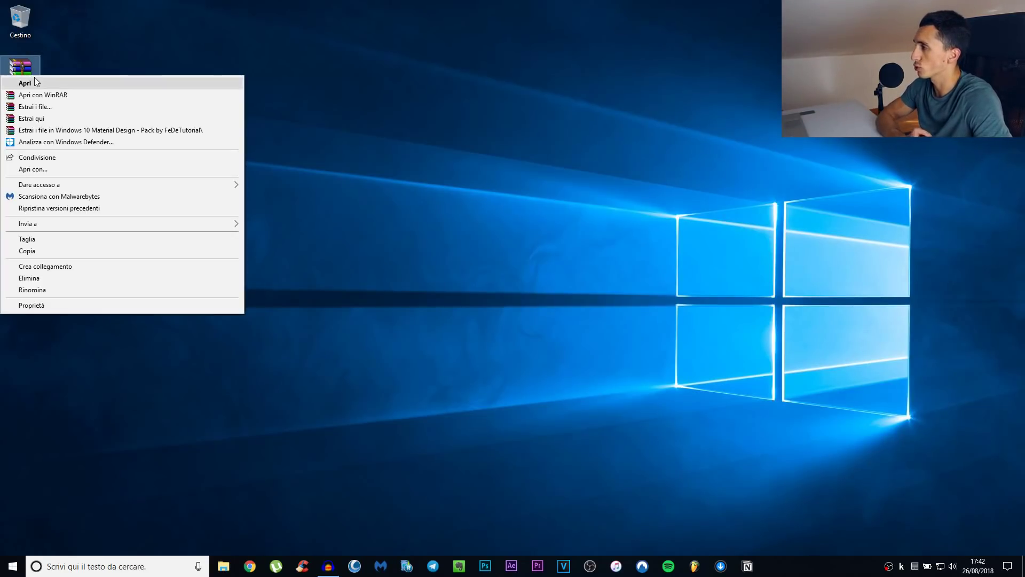
pyautogui.click(44, 119)
pyautogui.moveTo(40, 138)
pyautogui.mouseDown()
pyautogui.moveTo(295, 162)
pyautogui.moveTo(364, 152)
pyautogui.mouseUp()
pyautogui.moveTo(192, 69); pyautogui.dragTo(628, 263)
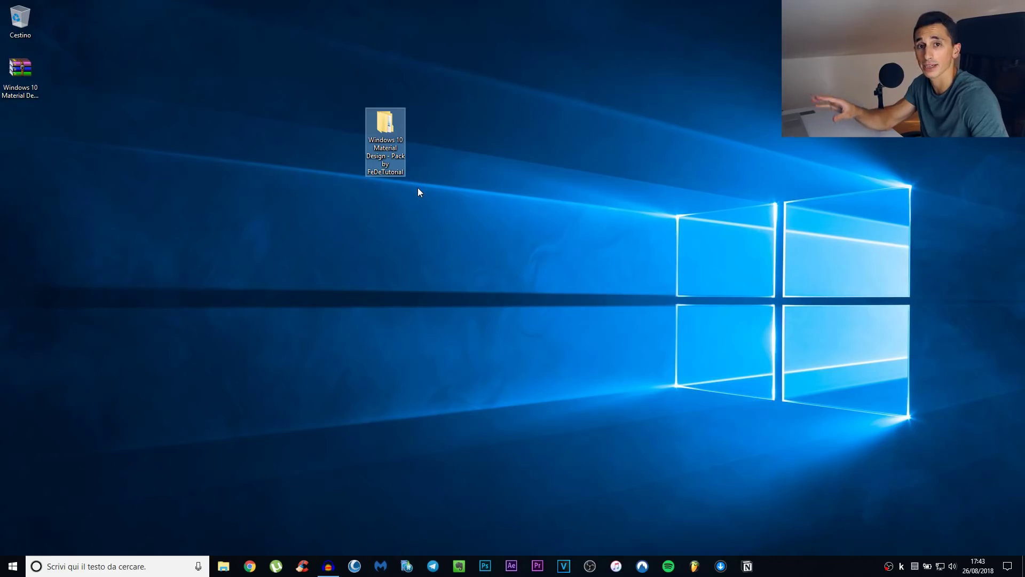
# Open the extracted Material Design pack folder and go into its 1. Wallpaper folder
pyautogui.doubleClick(390, 145)
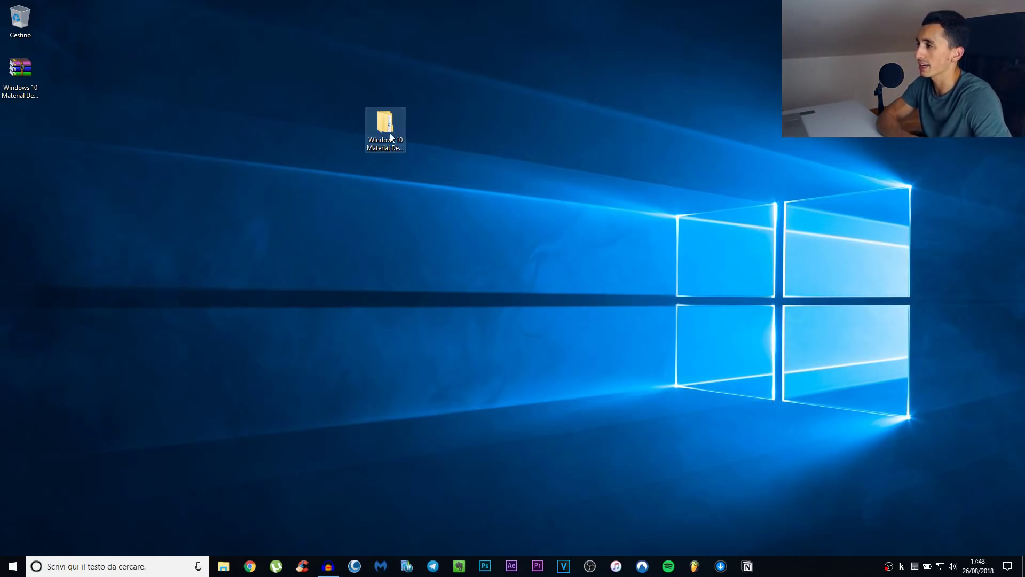
pyautogui.moveTo(343, 315); pyautogui.dragTo(637, 218)
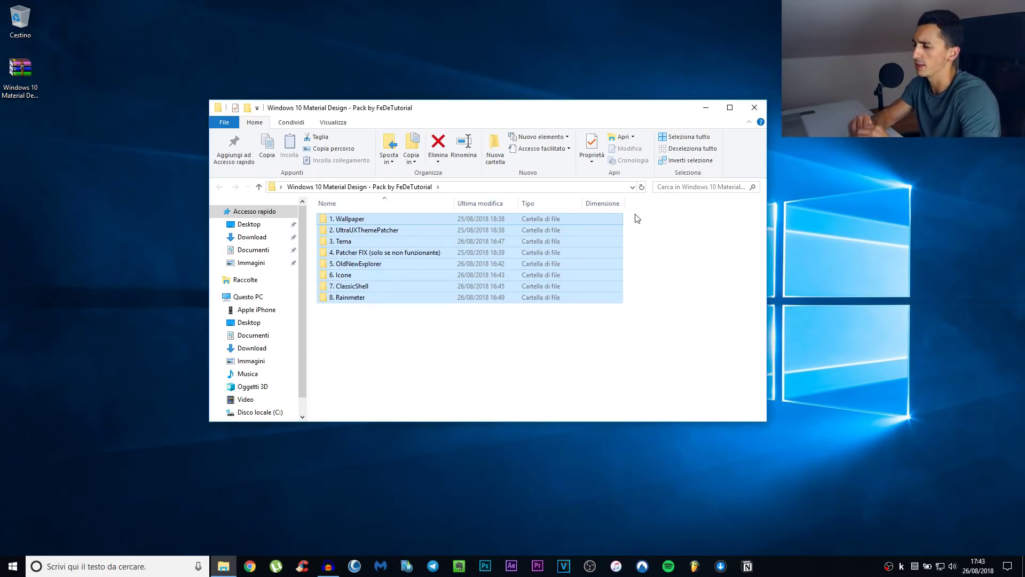
pyautogui.click(350, 221)
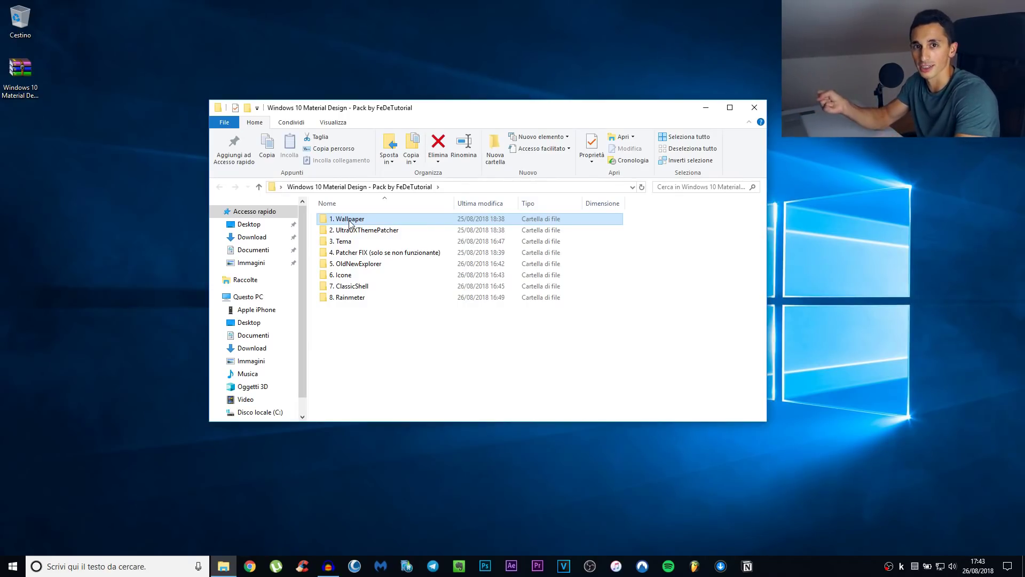
pyautogui.doubleClick(359, 221)
pyautogui.hotkey('alt', 'Left')
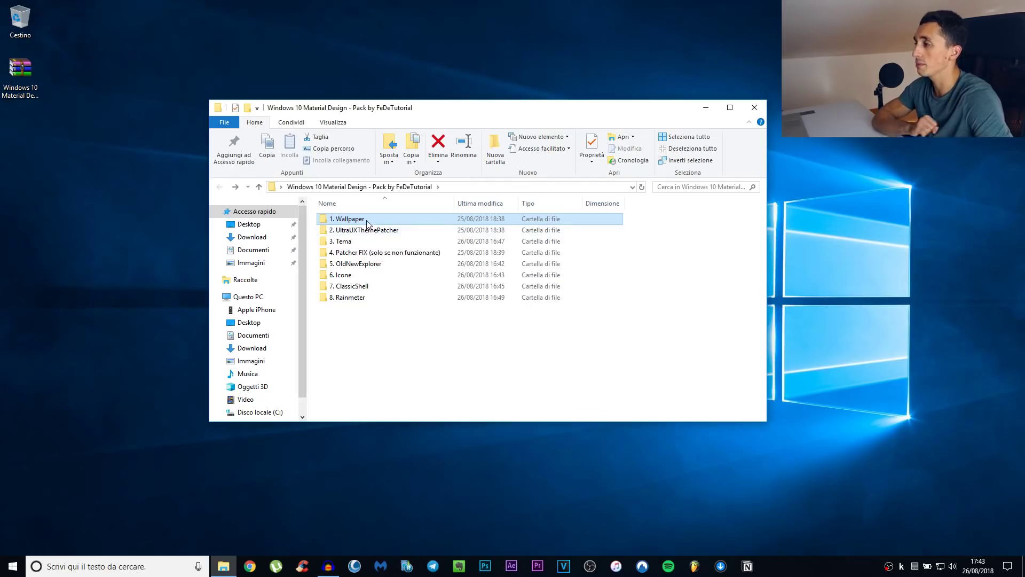
pyautogui.doubleClick(366, 223)
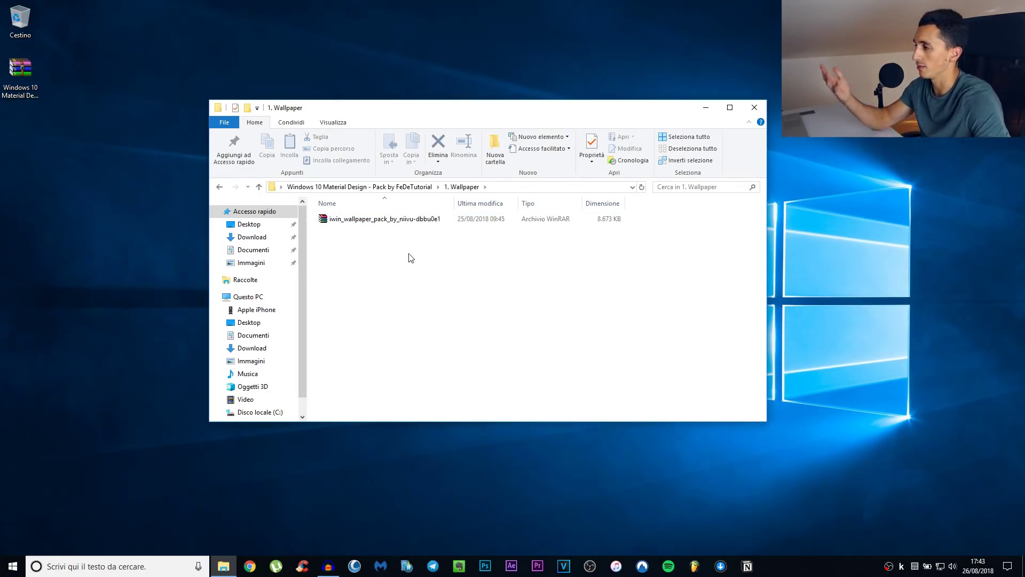
# Extract the iwin_wallpaper_pack archive in place and open the 16_9 folder inside iWin Wallpaper Pack
pyautogui.rightClick(361, 220)
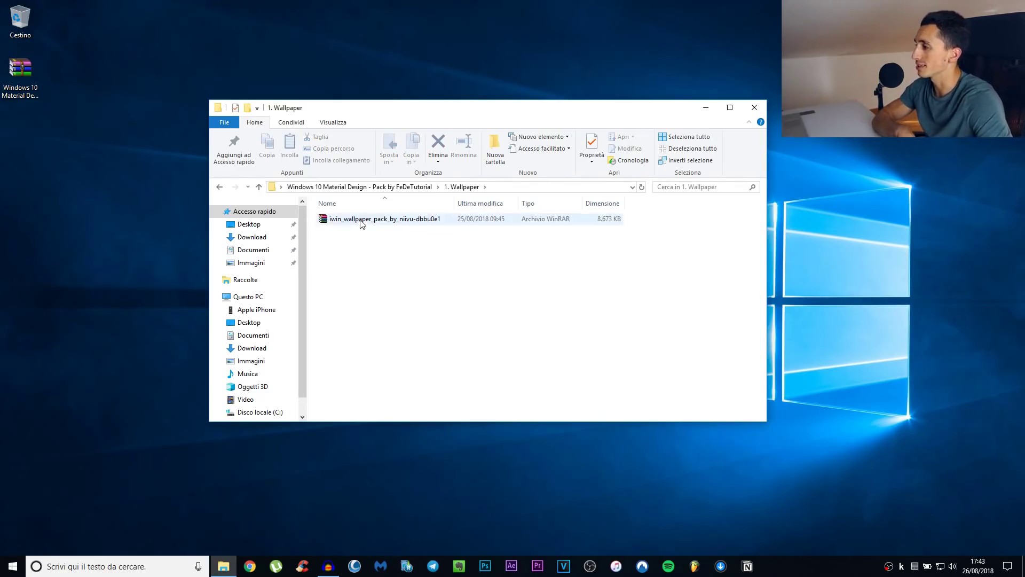
pyautogui.click(229, 264)
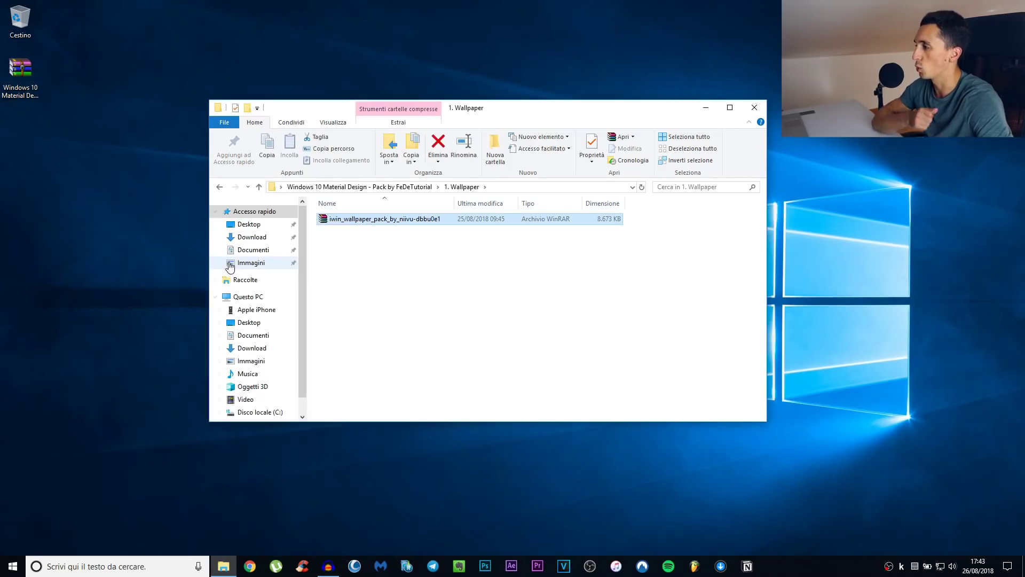
pyautogui.doubleClick(373, 221)
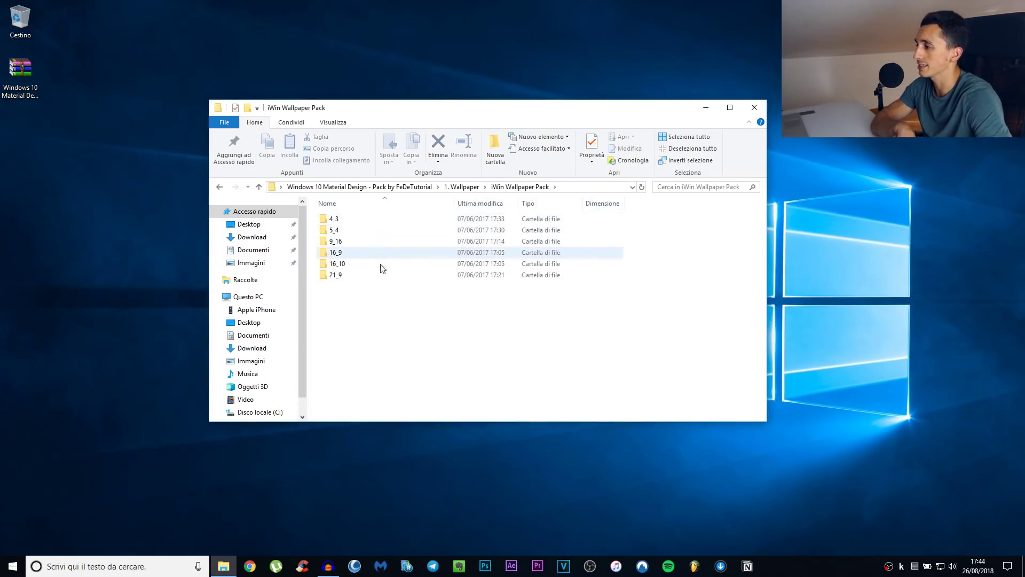
pyautogui.moveTo(344, 312); pyautogui.dragTo(453, 321)
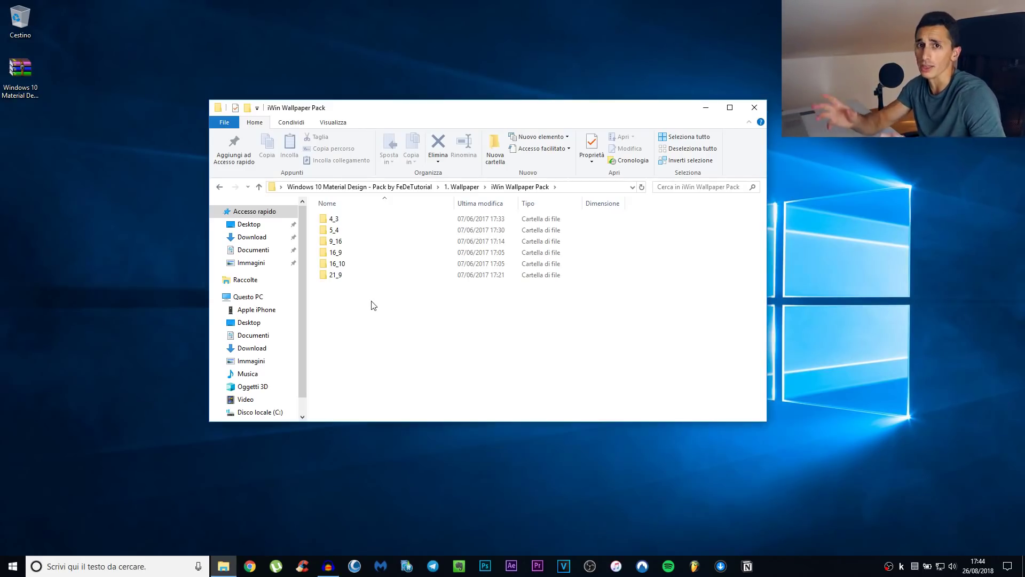
pyautogui.click(347, 255)
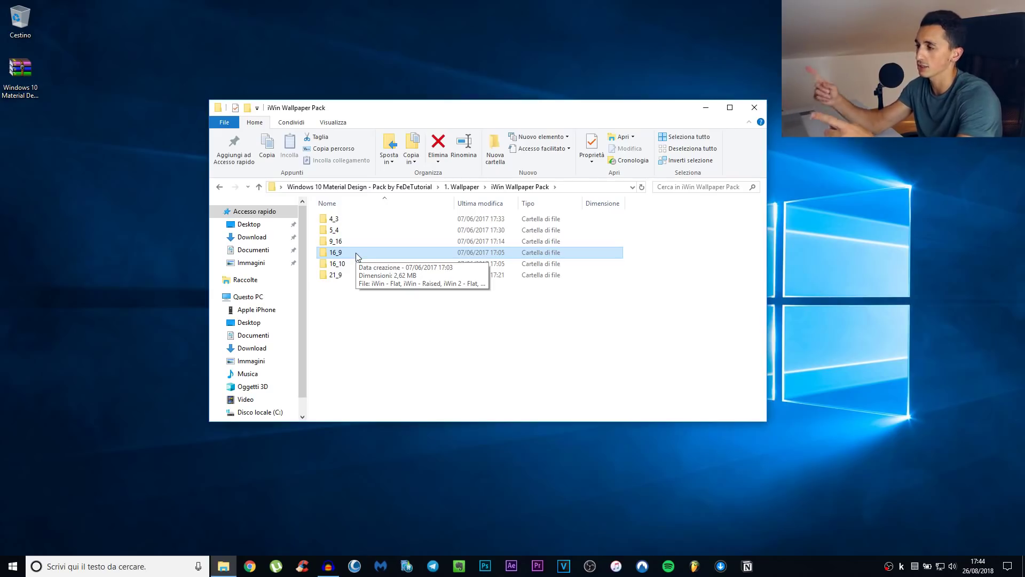
pyautogui.doubleClick(357, 257)
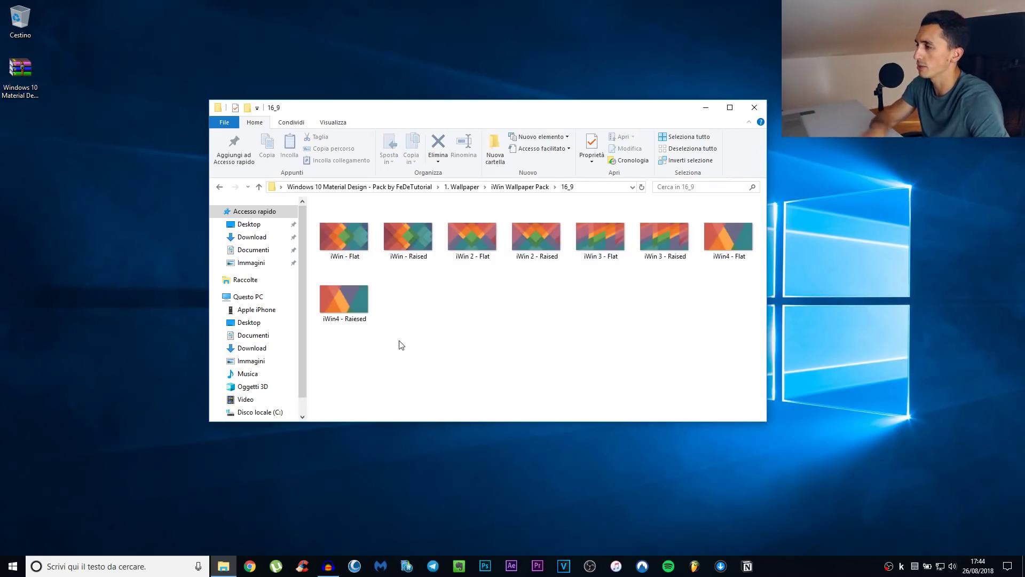
# Set the iWin - Flat image from the 16_9 folder as the desktop background
pyautogui.moveTo(348, 334); pyautogui.dragTo(744, 310)
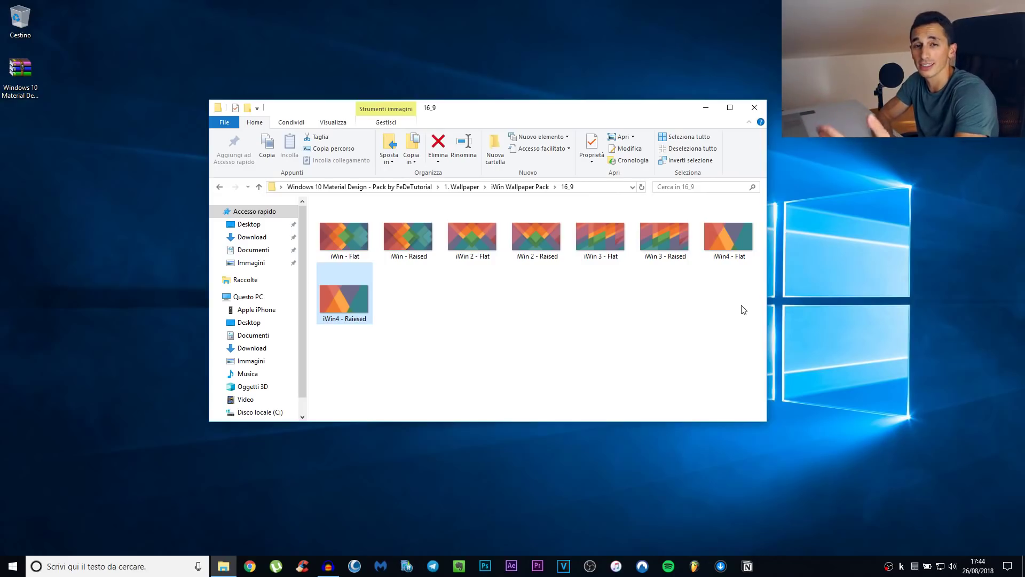
pyautogui.click(502, 336)
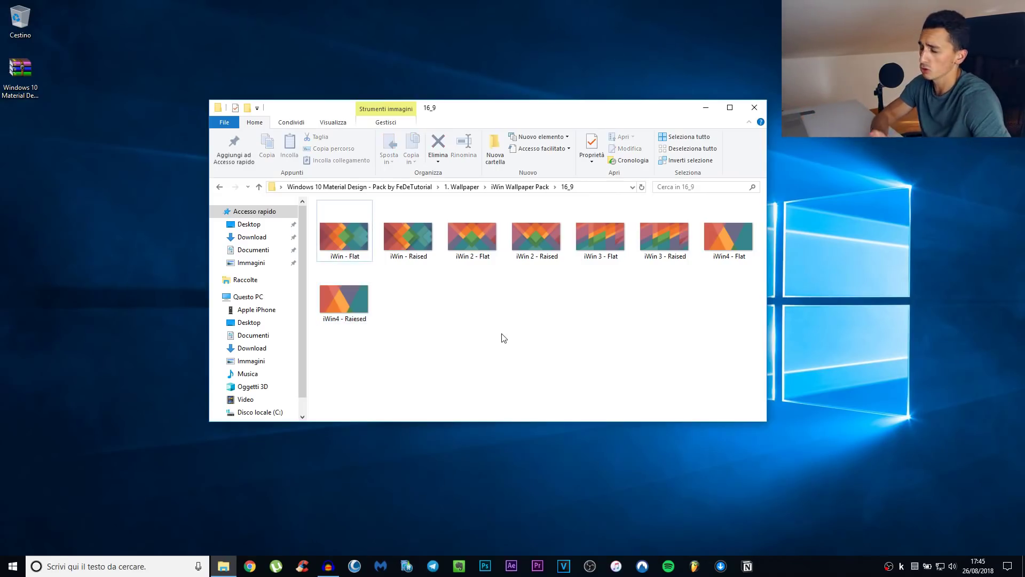
pyautogui.click(352, 245)
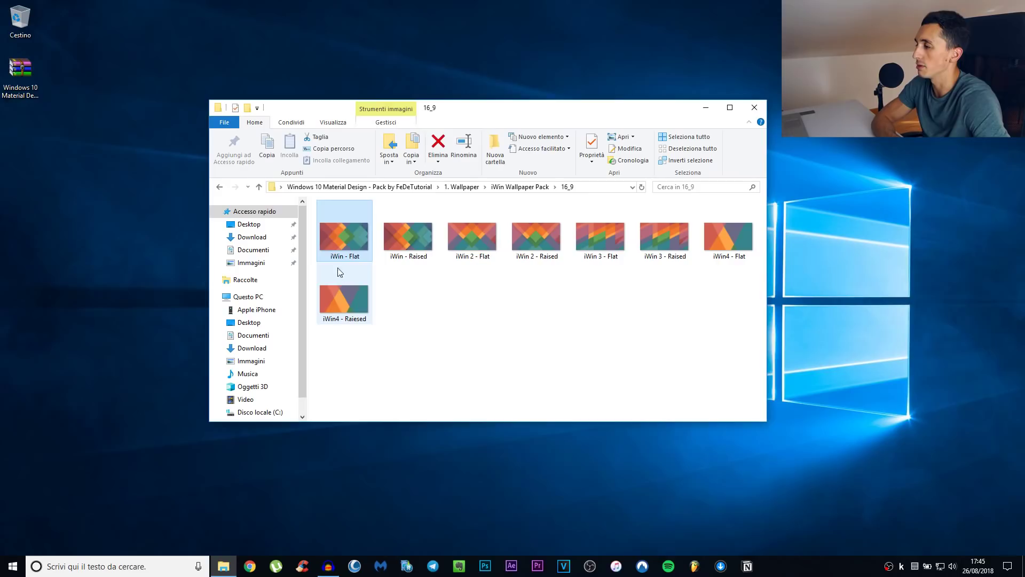
pyautogui.rightClick(346, 244)
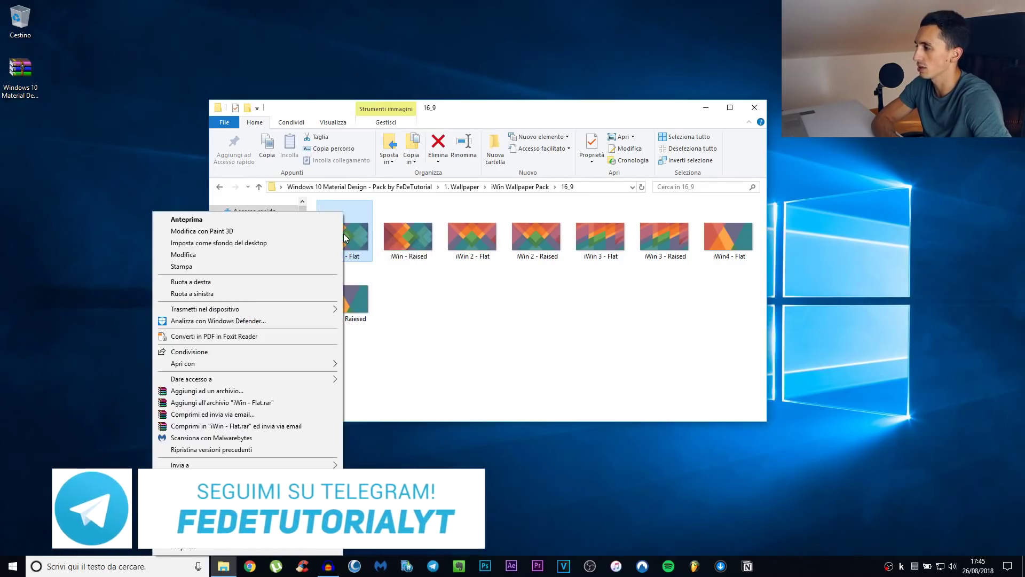
pyautogui.click(239, 244)
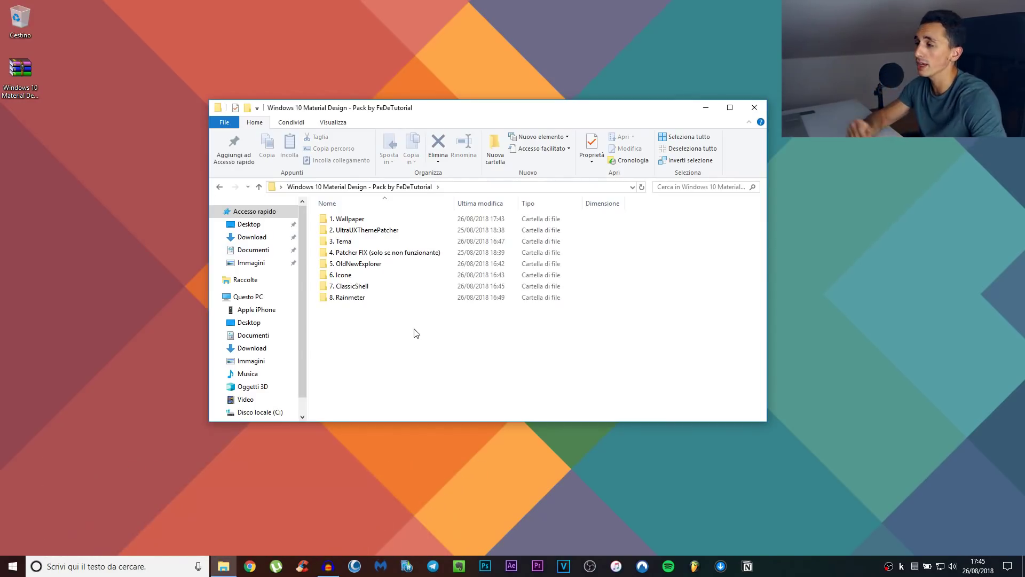
# Open the LINK text file in the 2. UltraUXThemePatcher folder and copy the web address it contains
pyautogui.click(366, 233)
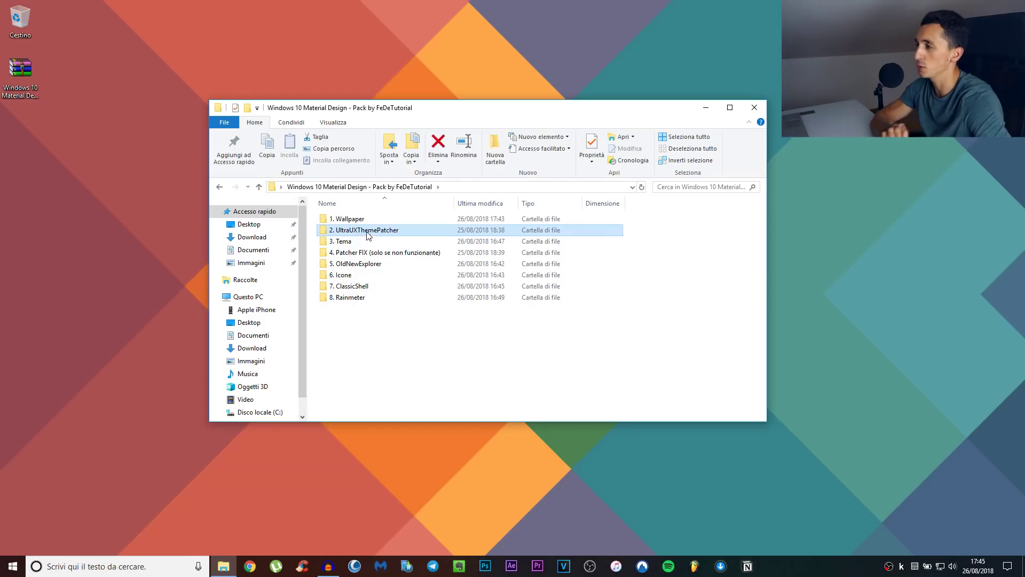
pyautogui.doubleClick(372, 234)
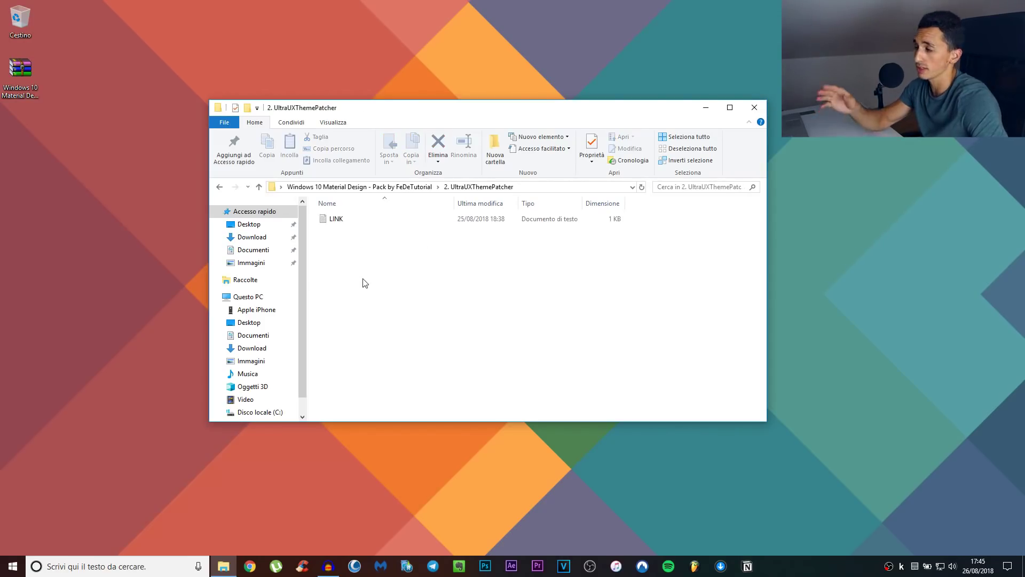
pyautogui.doubleClick(340, 219)
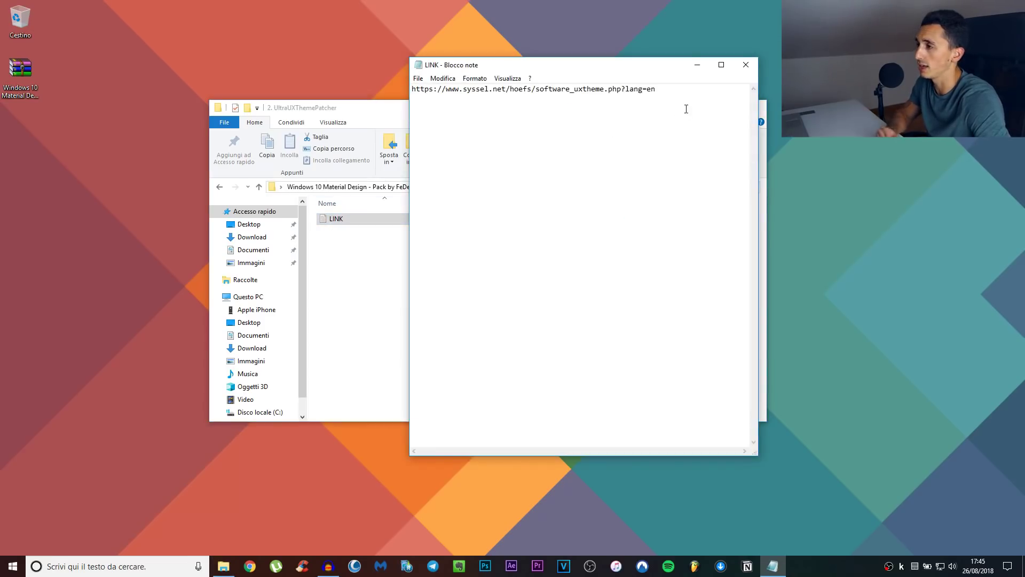
pyautogui.moveTo(686, 109); pyautogui.dragTo(434, 101)
pyautogui.press('super+c')
pyautogui.rightClick(447, 89)
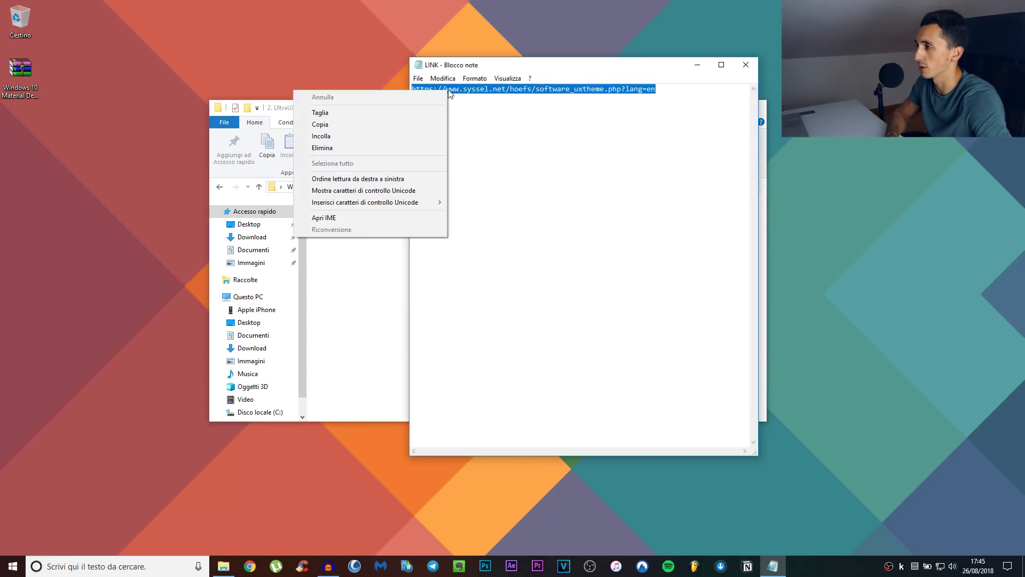
pyautogui.click(417, 125)
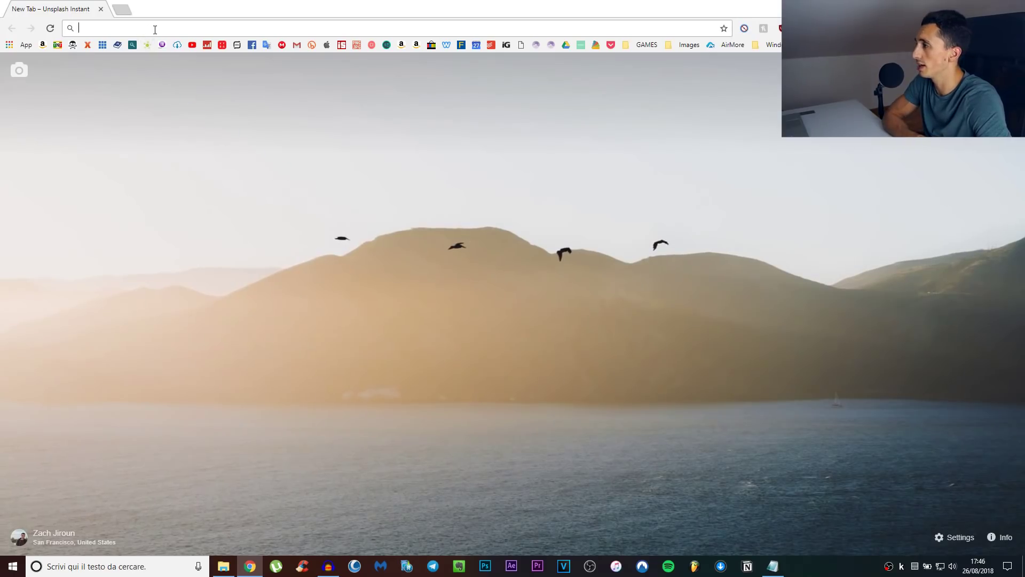
# Go to the copied web address in Chrome and download UltraUXThemePatcher 3.4.1 to the Desktop
pyautogui.rightClick(160, 28)
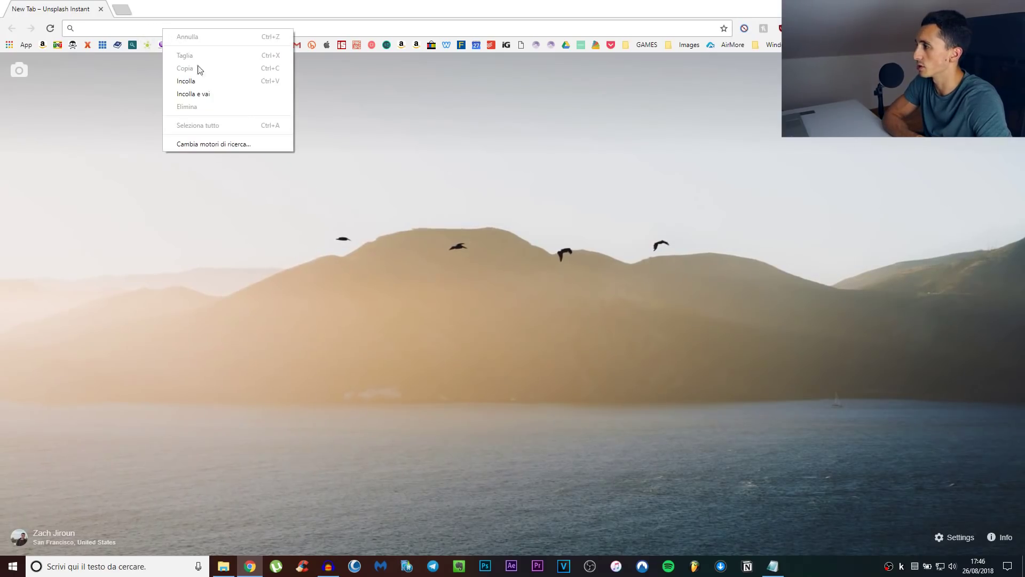
pyautogui.click(193, 93)
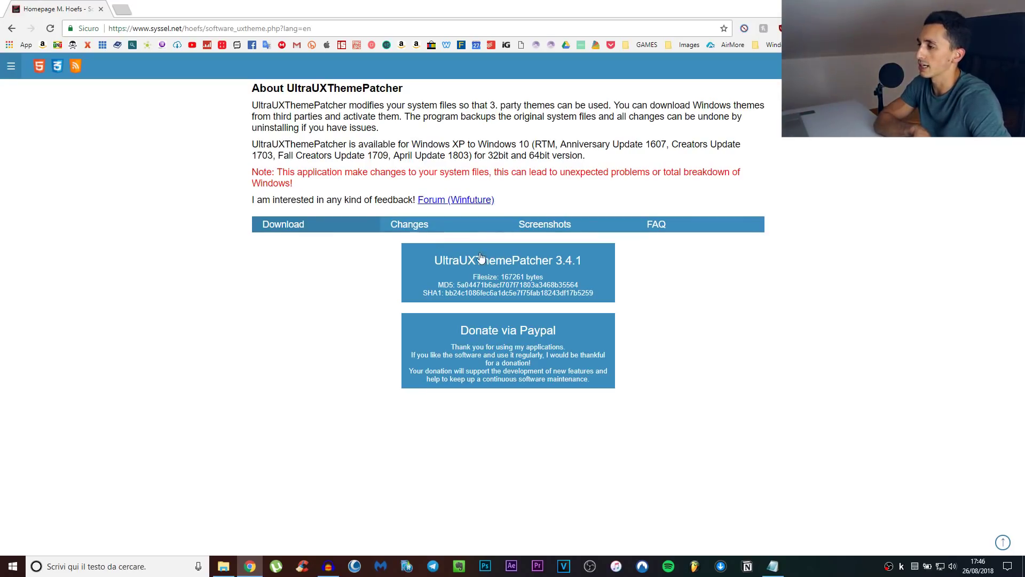
pyautogui.click(532, 266)
pyautogui.click(40, 121)
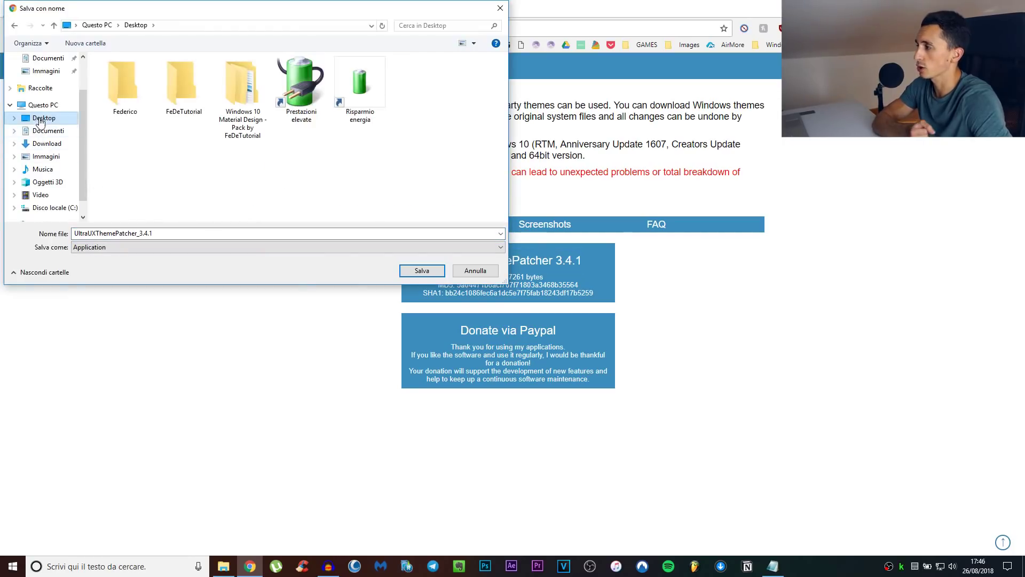
pyautogui.click(421, 271)
pyautogui.press('super+d')
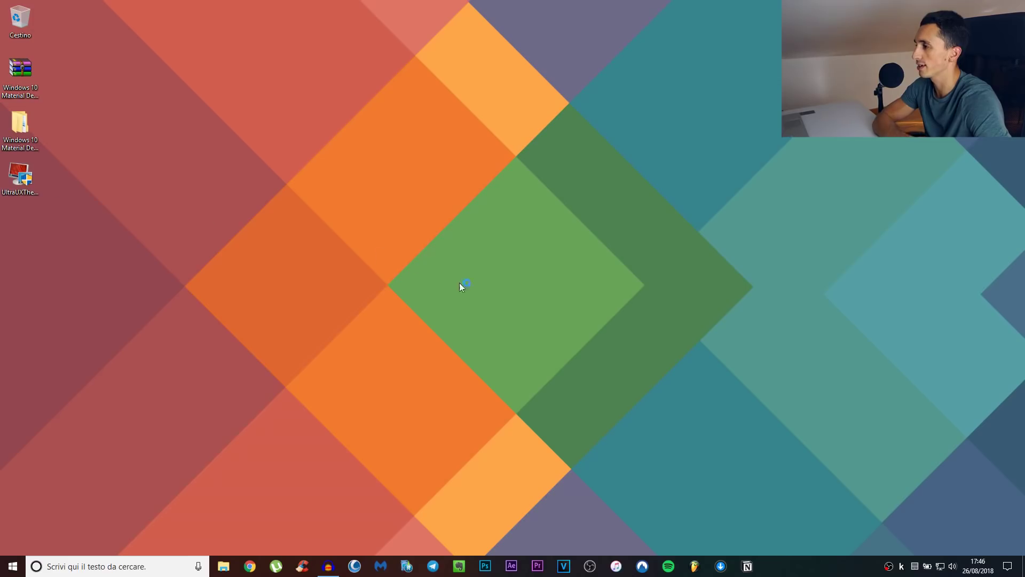
# Install UltraUXThemePatcher, accepting both license agreements, and finish the setup with an immediate reboot
pyautogui.click(573, 370)
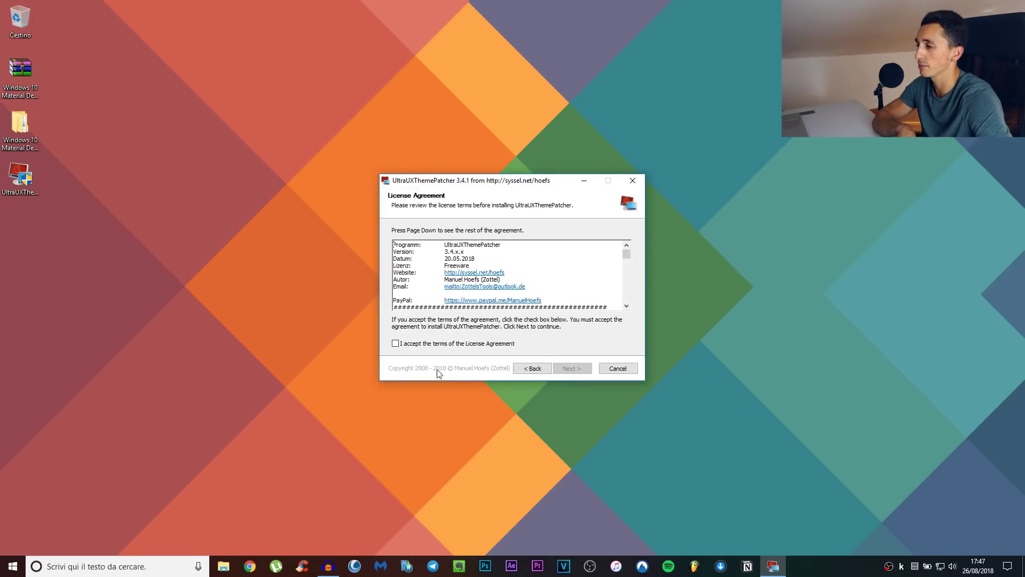
pyautogui.click(395, 343)
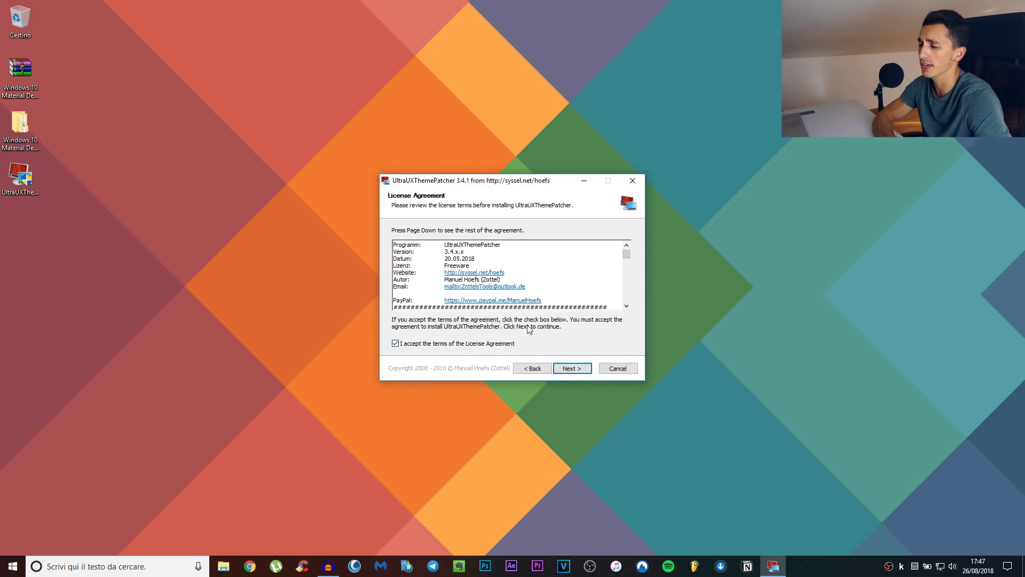
pyautogui.click(571, 370)
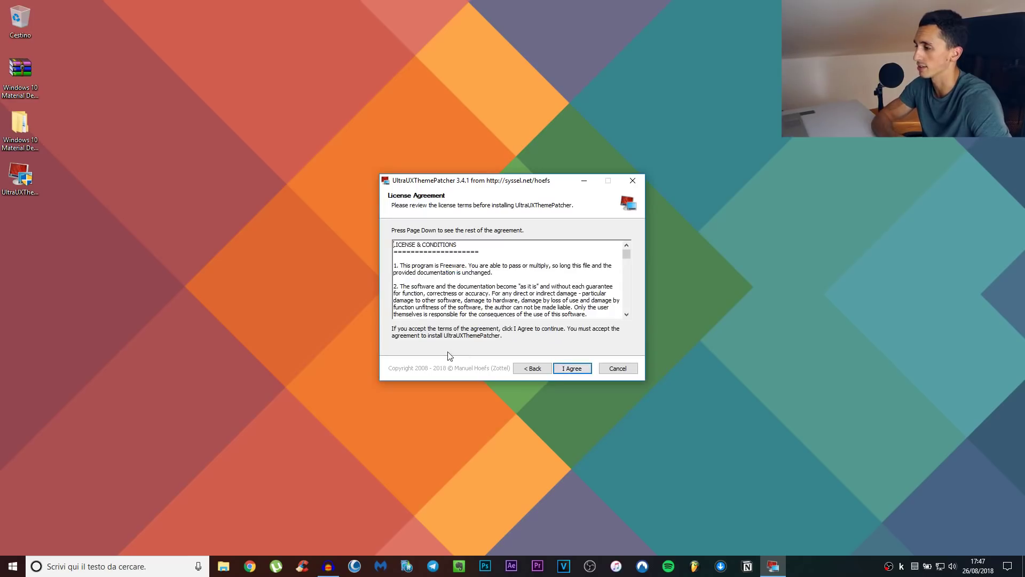
pyautogui.click(573, 371)
pyautogui.click(566, 372)
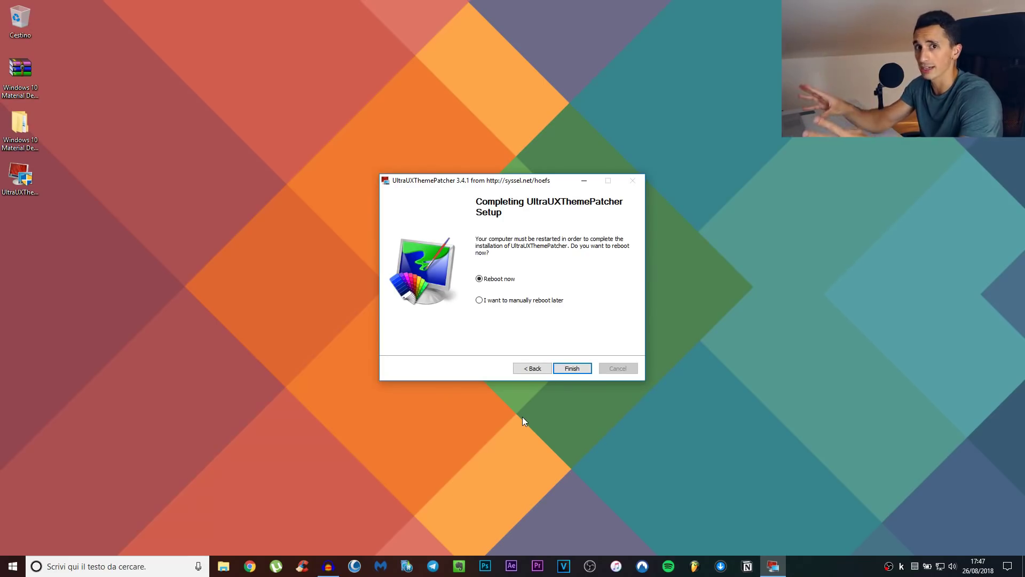
pyautogui.click(573, 370)
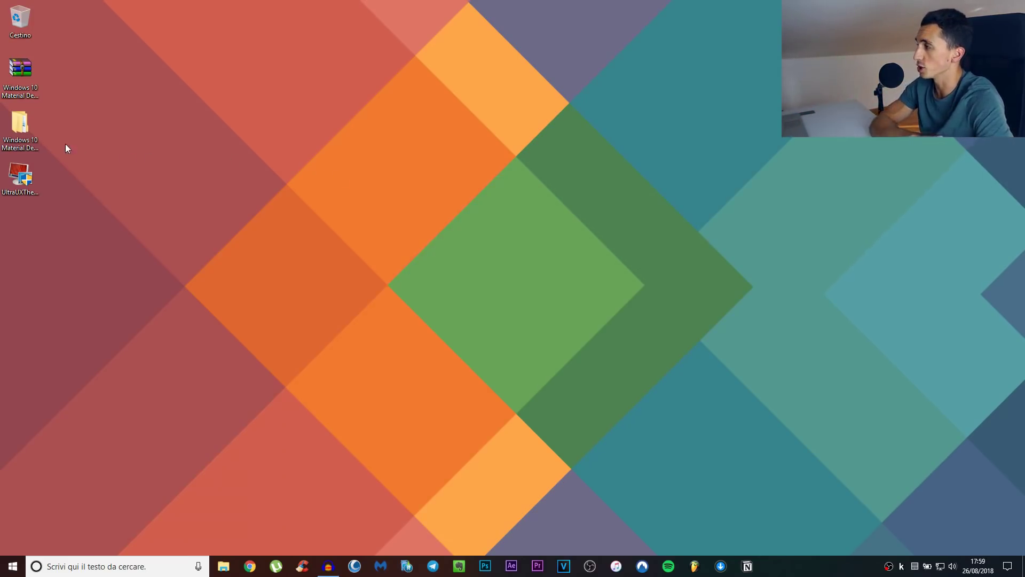
# Open the 3. Tema folder inside the extracted Windows 10 Material Design pack folder on the desktop
pyautogui.doubleClick(21, 131)
pyautogui.click(342, 241)
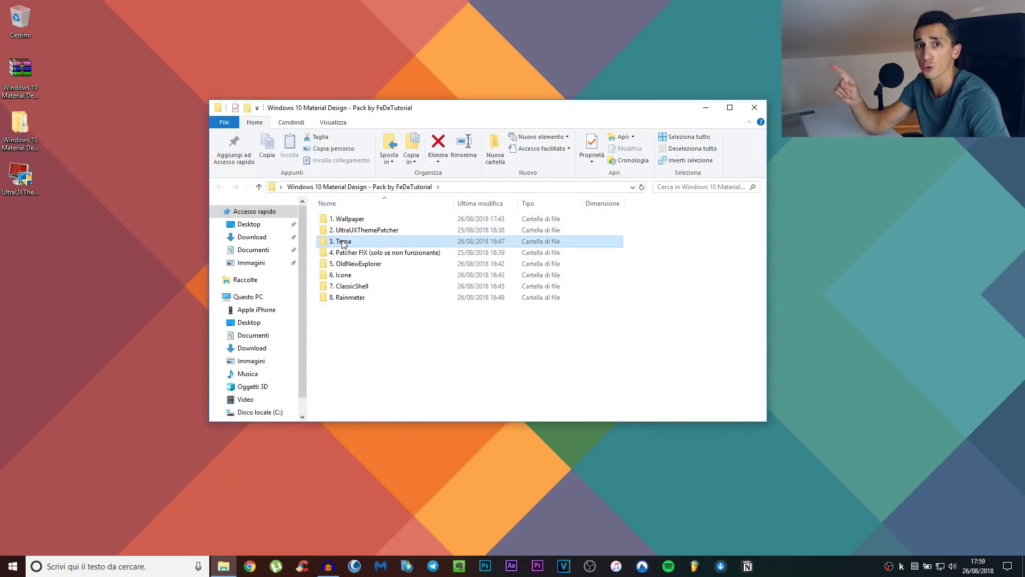
pyautogui.doubleClick(342, 242)
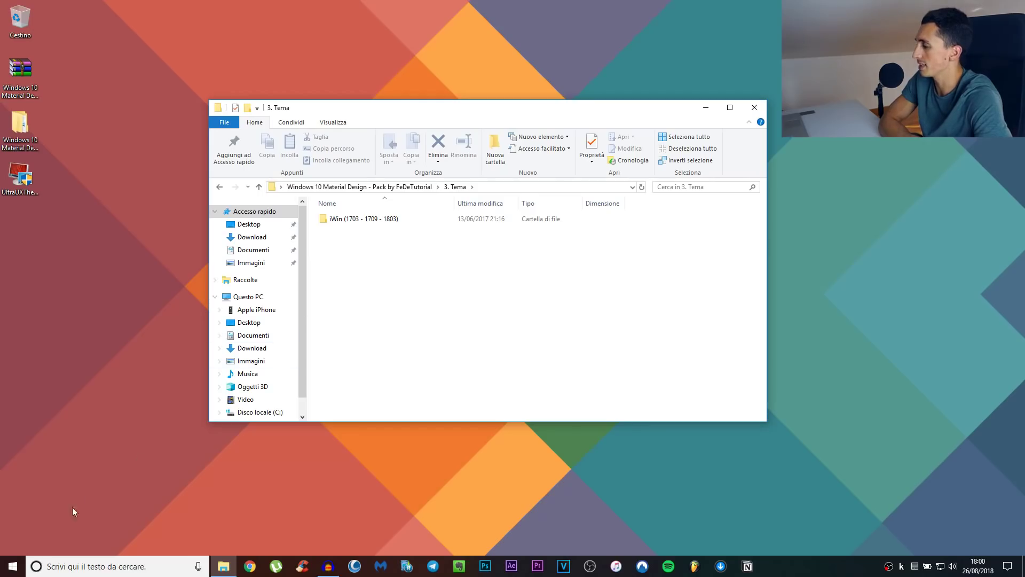
# Check the installed Windows version in the system's About settings
pyautogui.rightClick(12, 568)
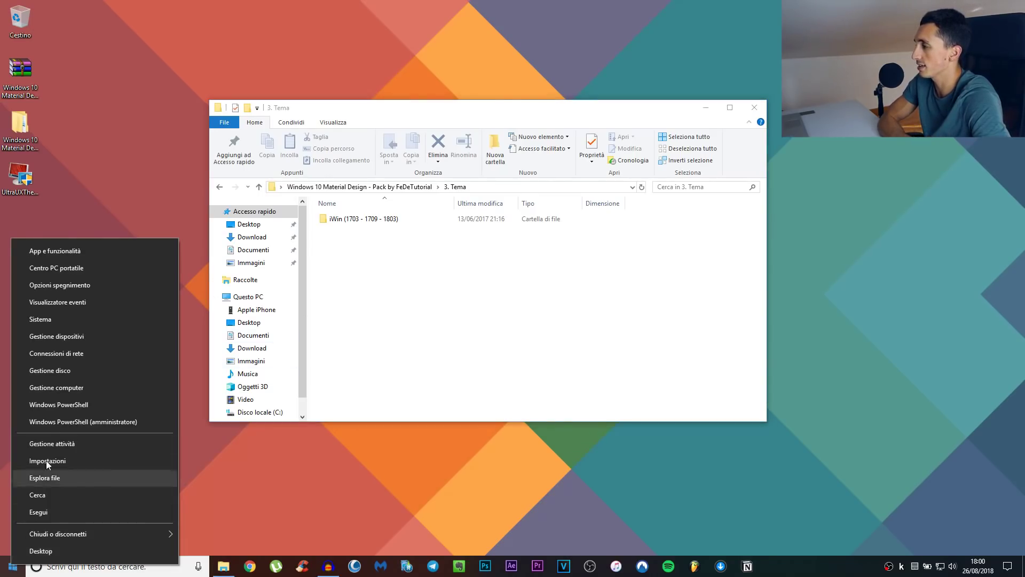
pyautogui.click(48, 320)
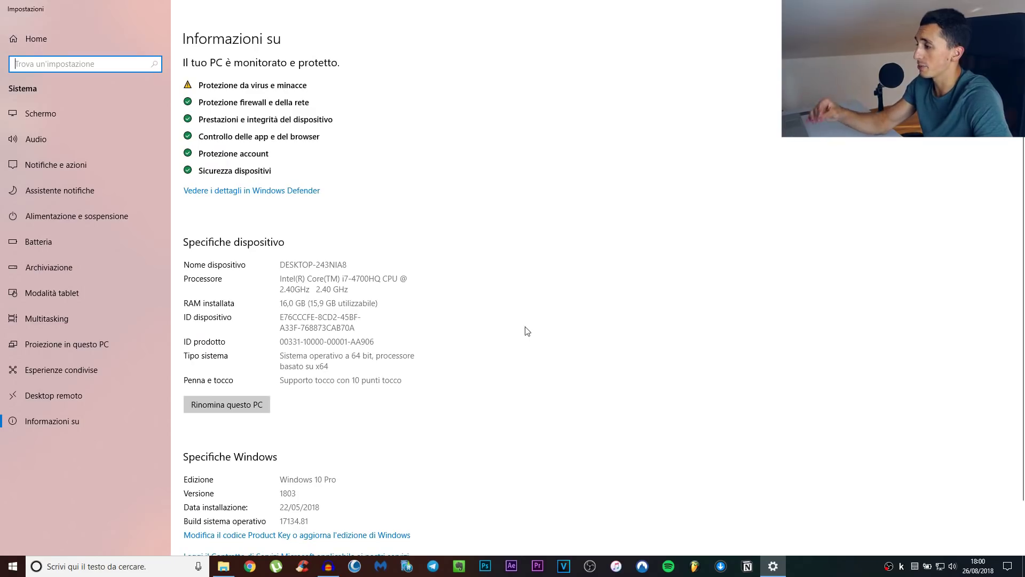
pyautogui.scroll(-1, 458, 308)
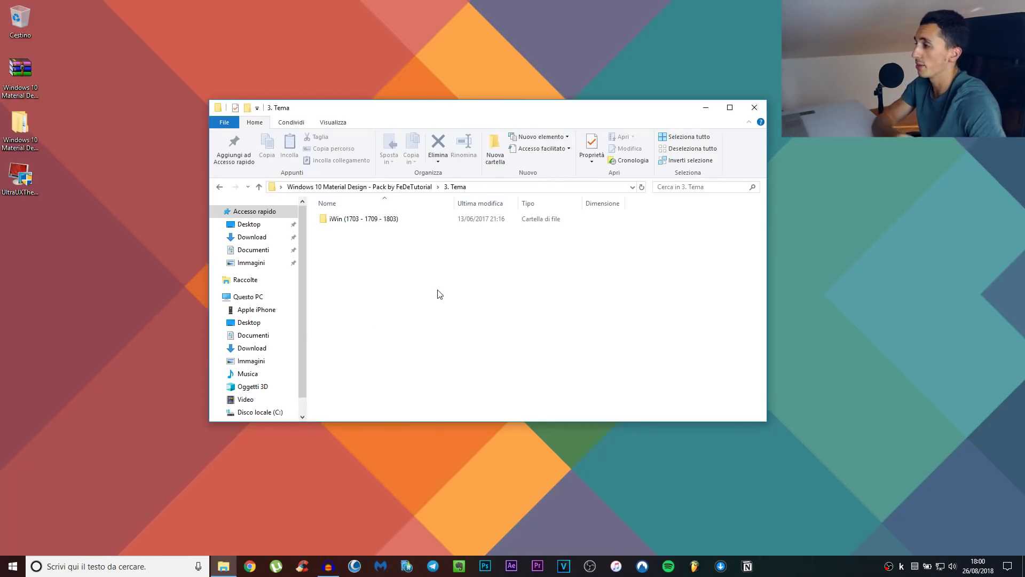
# Copy the iWin folder and all theme files from the iWin (1703 - 1709 - 1803) folder
pyautogui.doubleClick(335, 219)
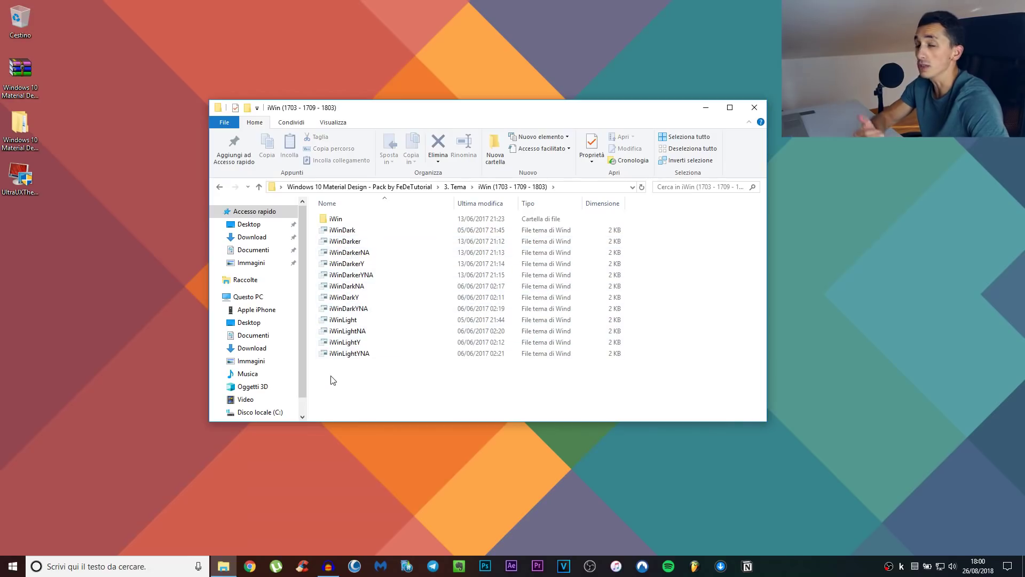
pyautogui.moveTo(338, 389); pyautogui.dragTo(432, 211)
pyautogui.rightClick(423, 260)
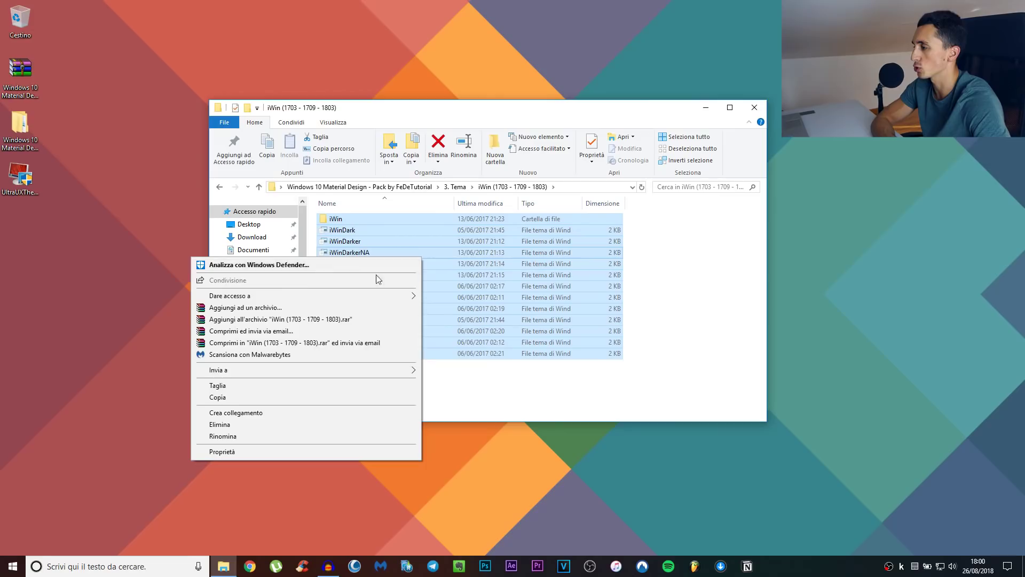
pyautogui.click(261, 397)
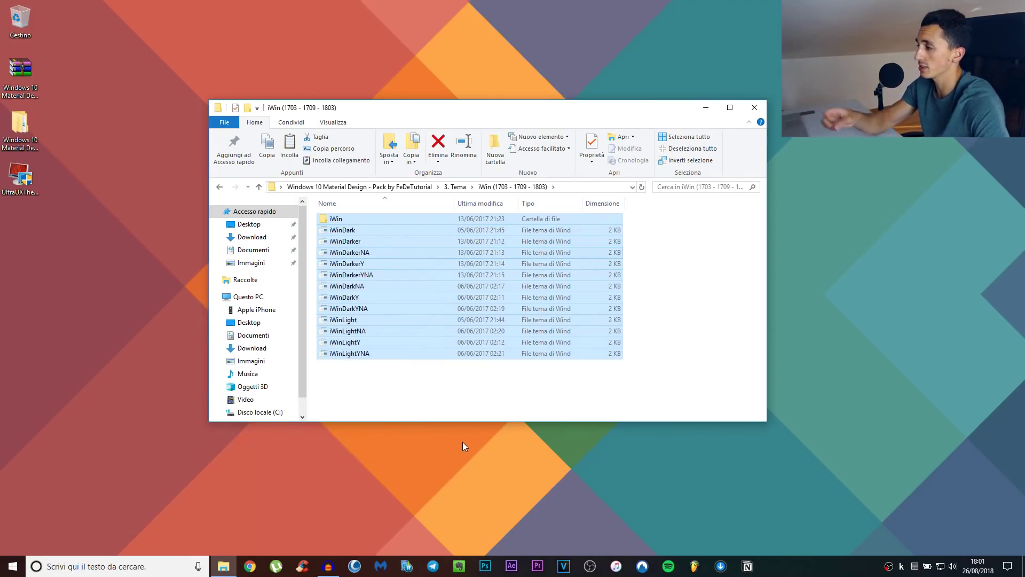
# Browse to the Themes folder at C:\Windows\Resources\Themes
pyautogui.click(269, 297)
pyautogui.doubleClick(510, 339)
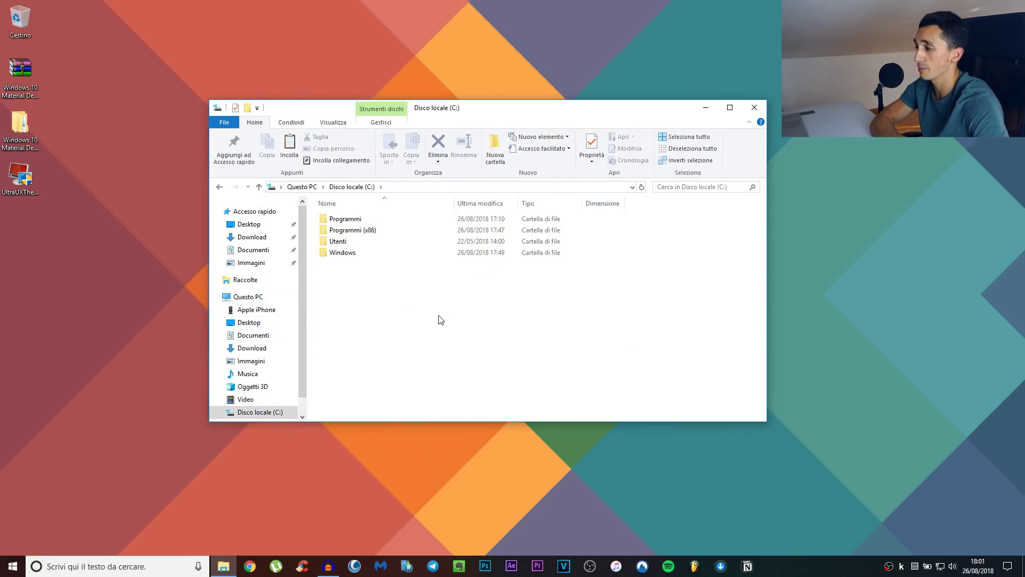
pyautogui.doubleClick(336, 256)
pyautogui.scroll(-12, 372, 301)
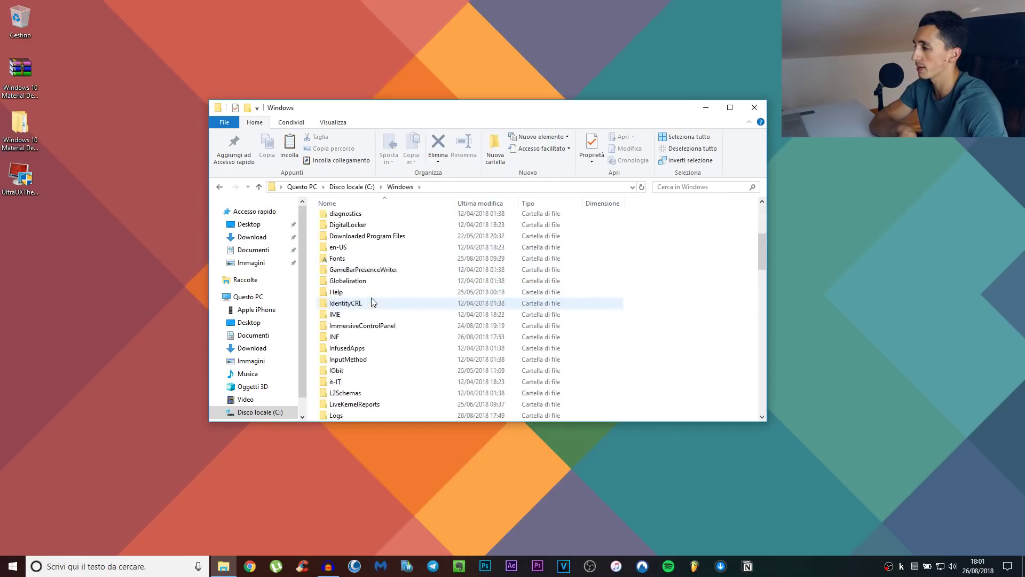
pyautogui.scroll(-1, 372, 303)
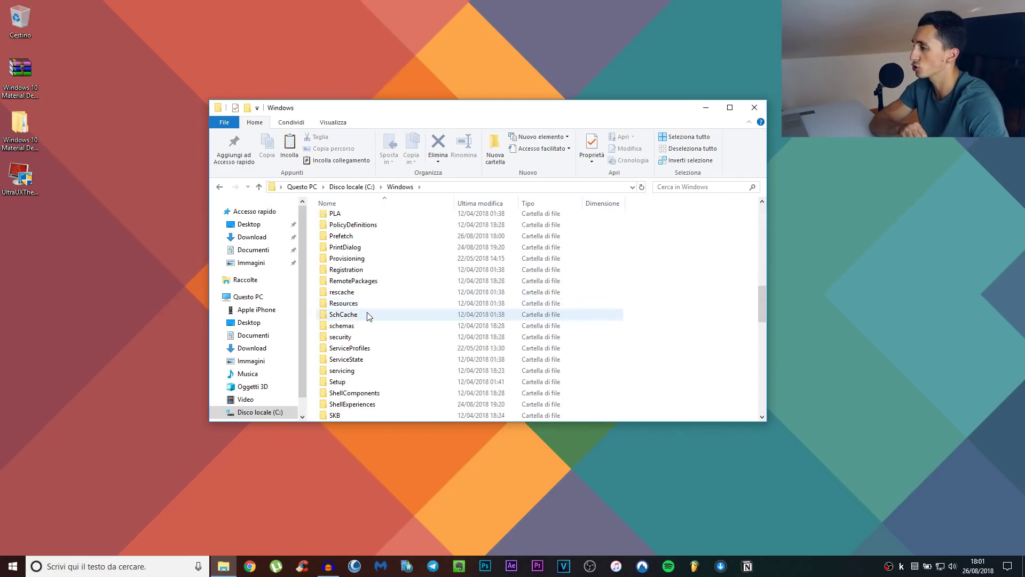
pyautogui.doubleClick(365, 304)
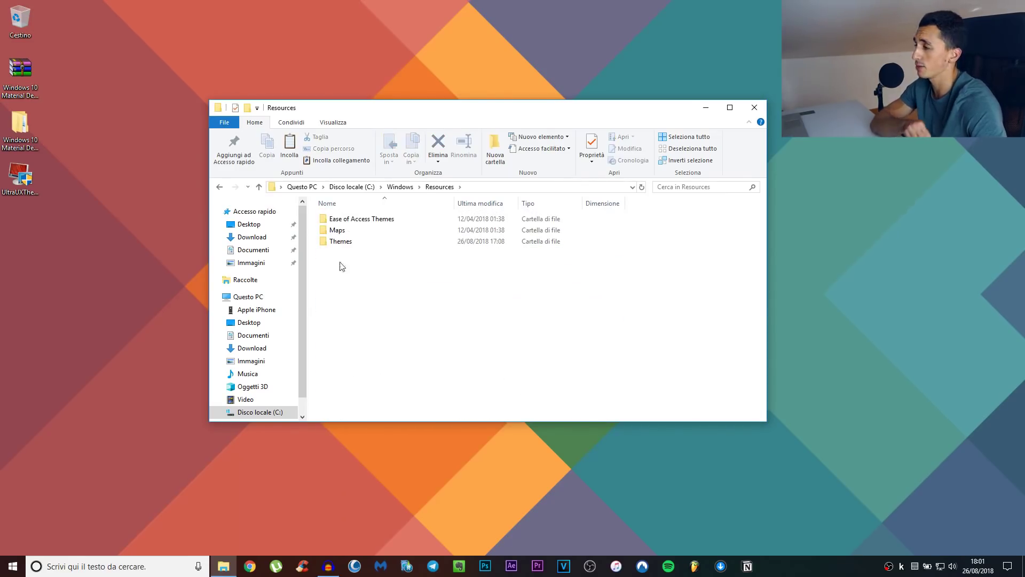
pyautogui.doubleClick(354, 243)
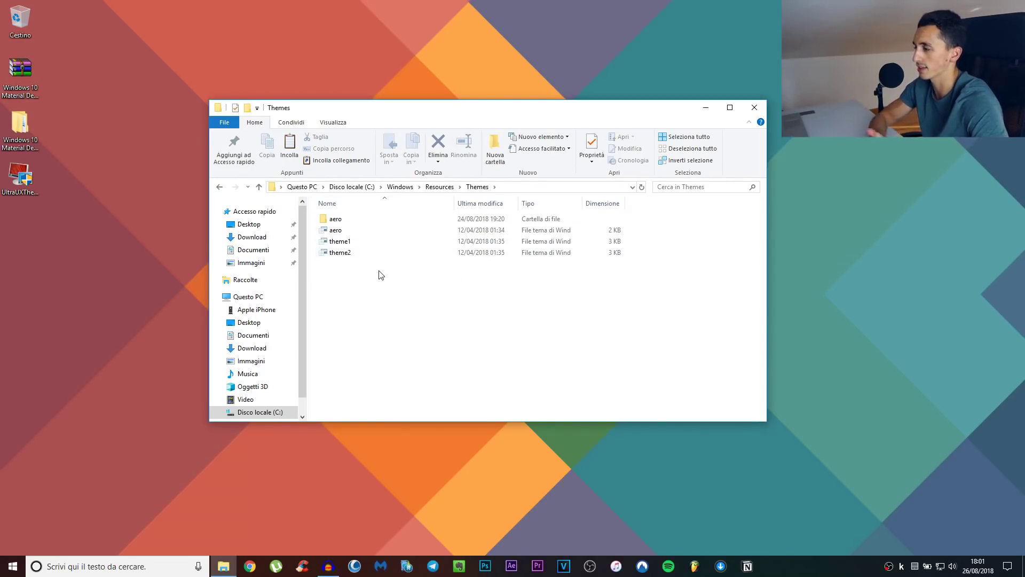
# Paste the copied iWin theme files into the Themes folder with administrator permission for all items, and return to the desktop
pyautogui.rightClick(415, 290)
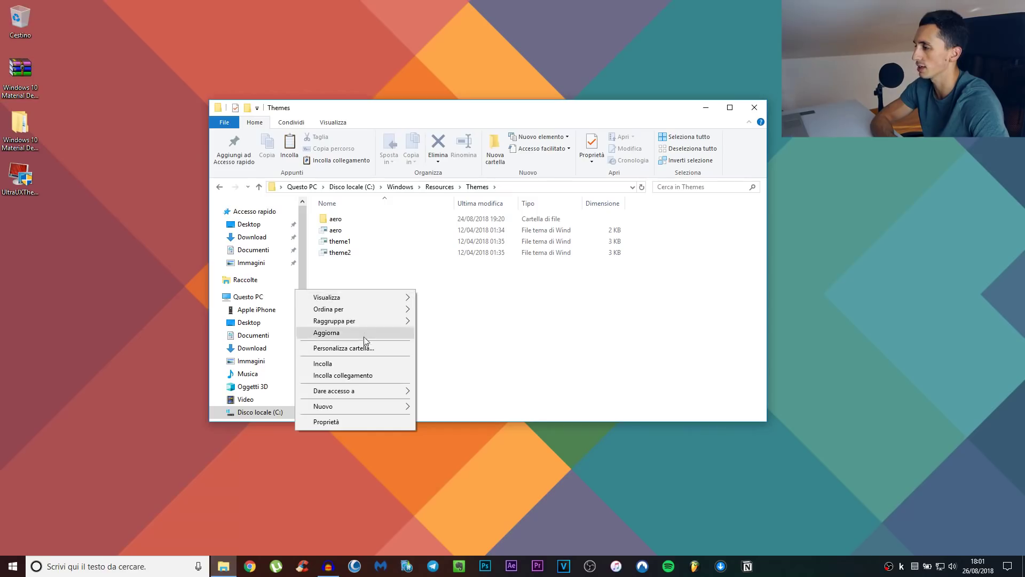
pyautogui.click(340, 363)
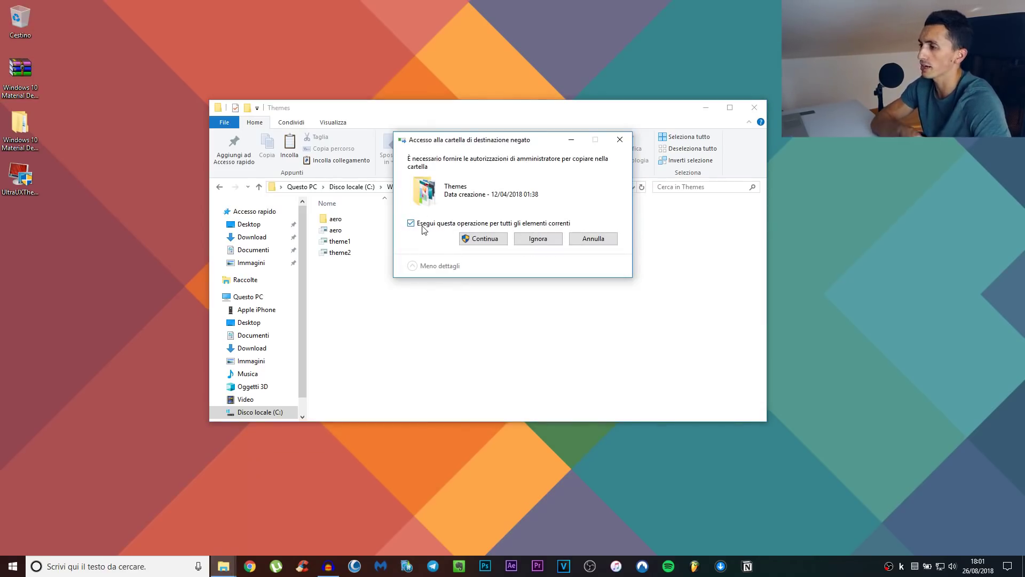
pyautogui.click(478, 239)
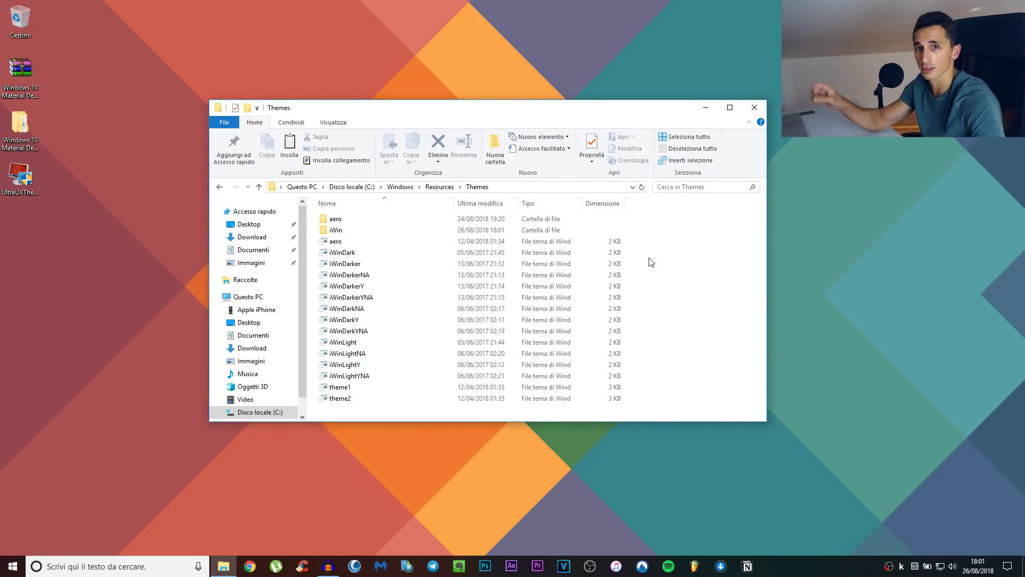
pyautogui.press('super+d')
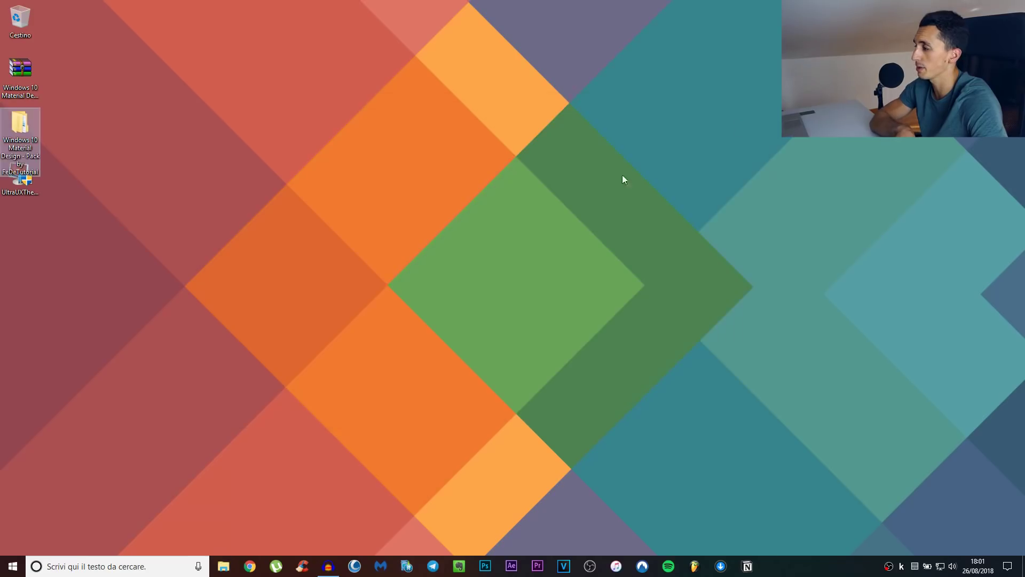
# Apply the iWinLight theme in the Windows personalization settings and check its look in a File Explorer window
pyautogui.click(13, 566)
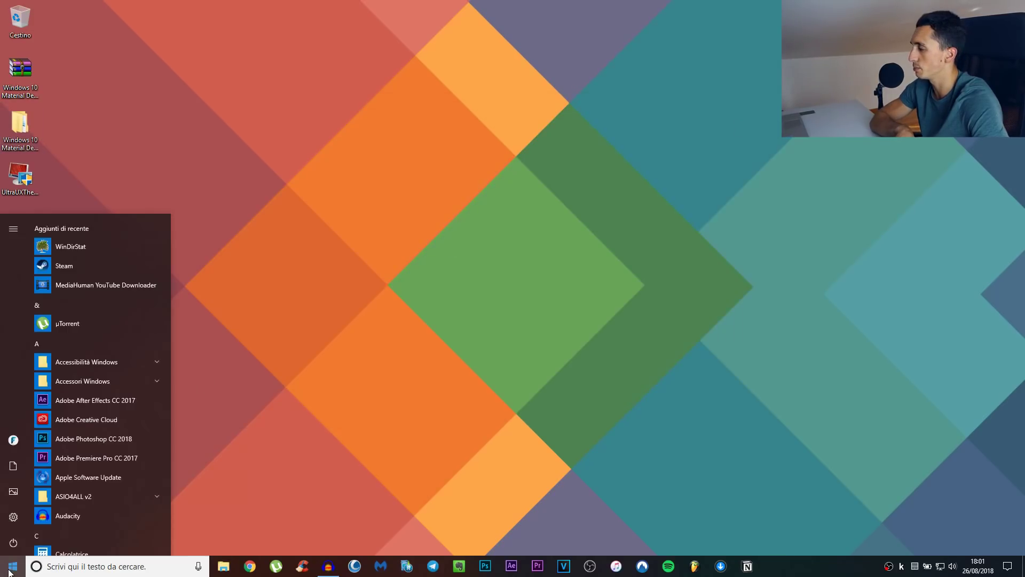
pyautogui.click(21, 513)
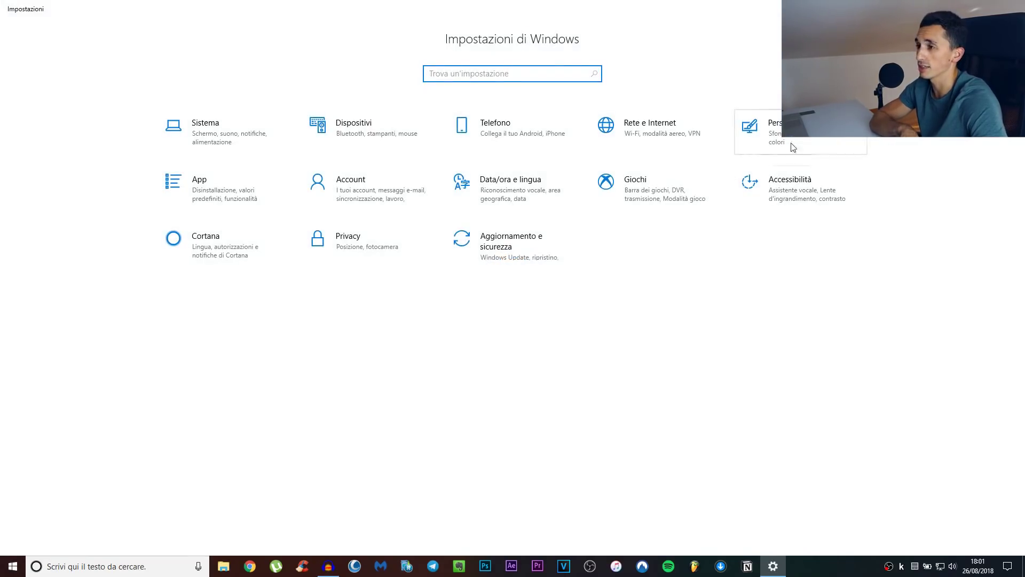
pyautogui.click(800, 141)
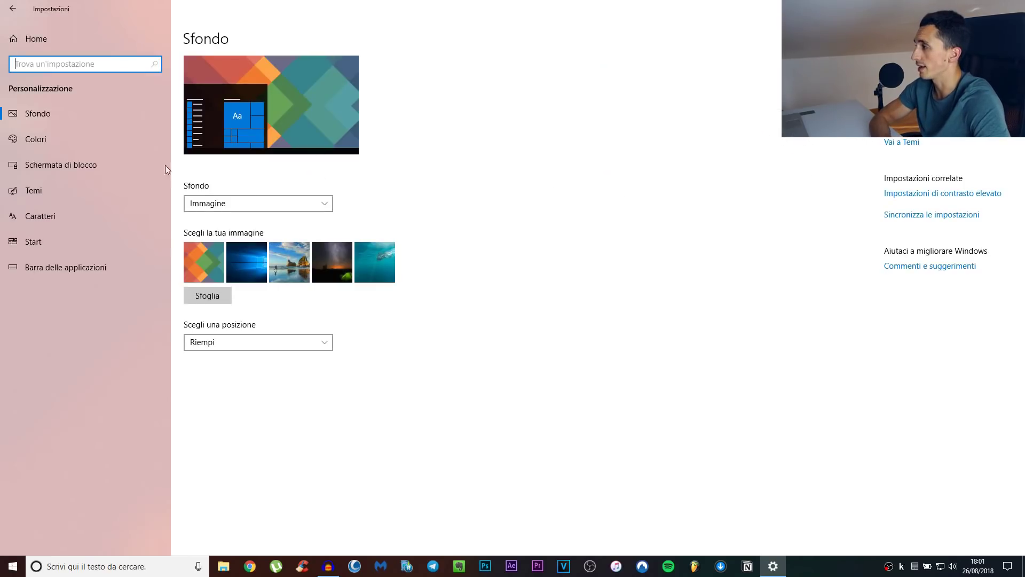
pyautogui.click(37, 190)
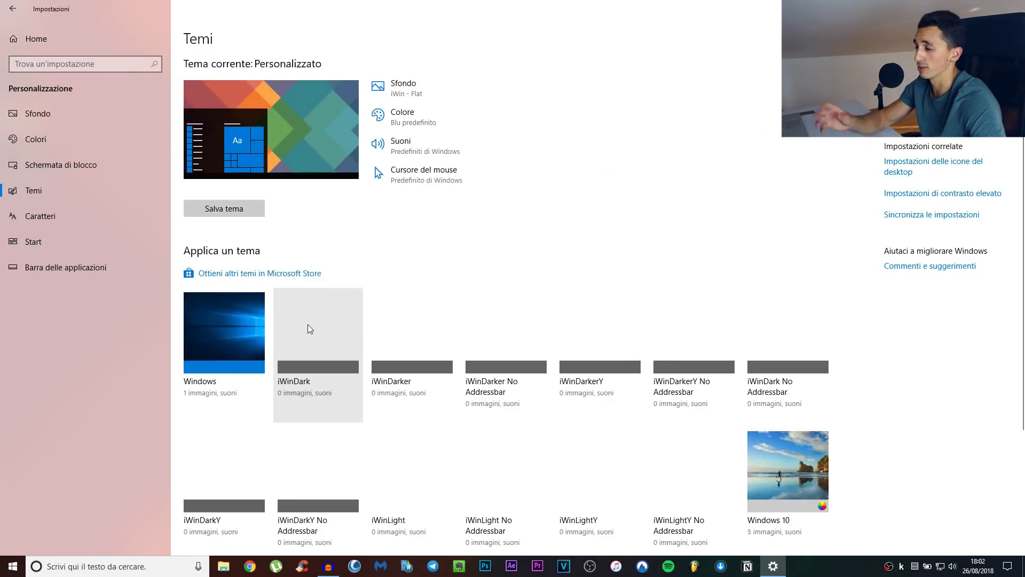
pyautogui.scroll(-3, 308, 325)
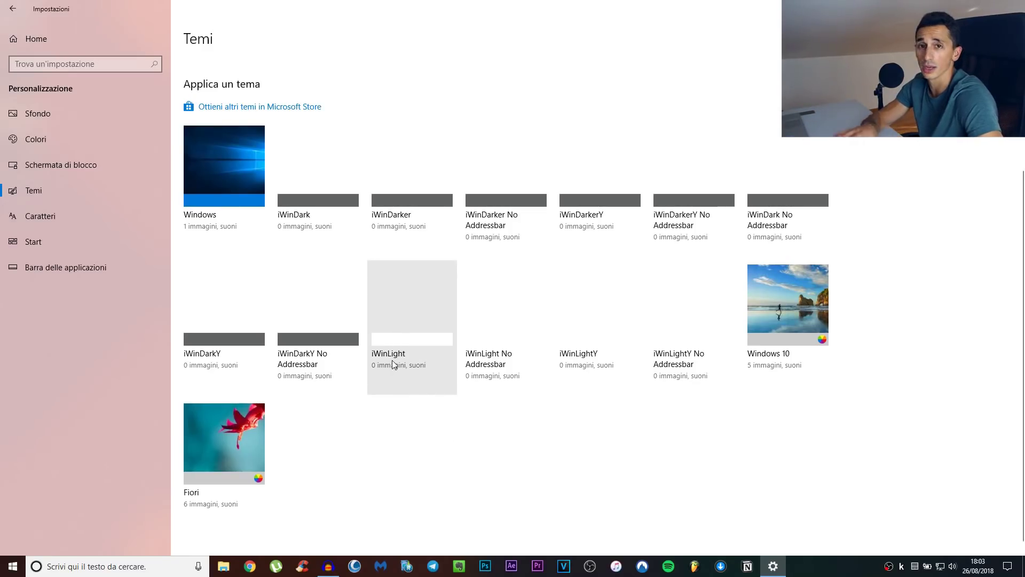
pyautogui.click(402, 328)
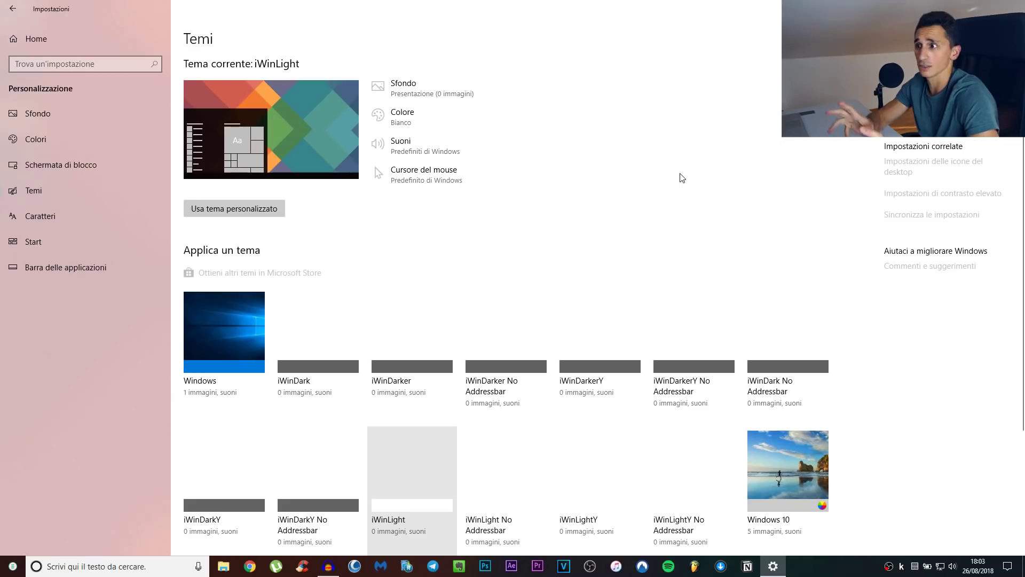
pyautogui.hotkey('alt', 'F4')
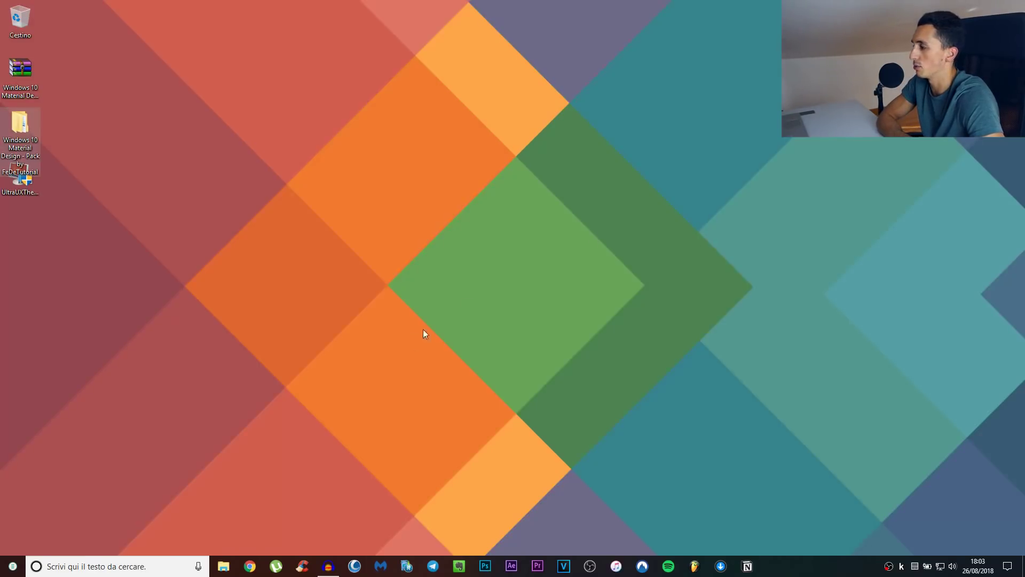
pyautogui.click(223, 566)
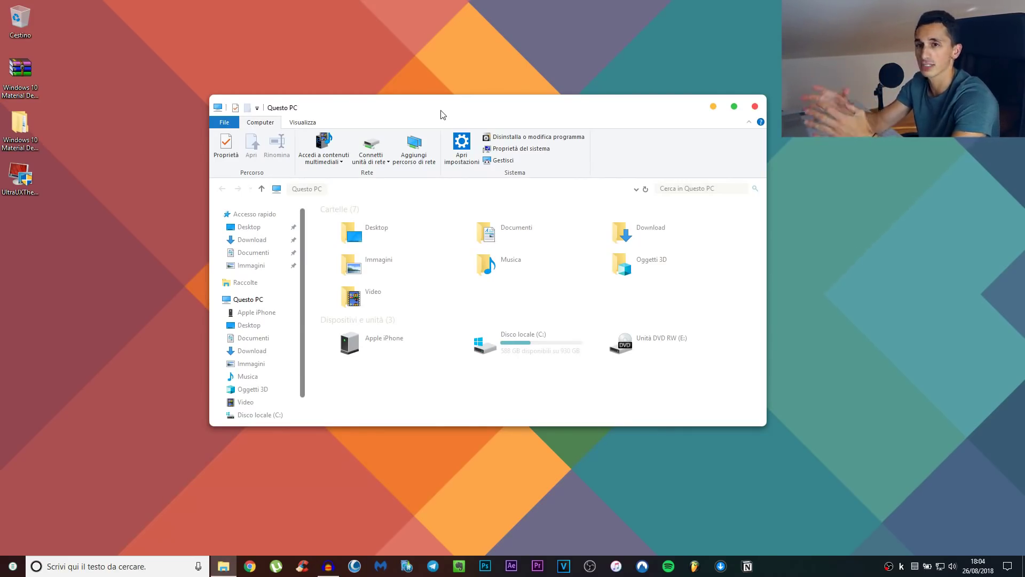
pyautogui.hotkey('alt', 'F4')
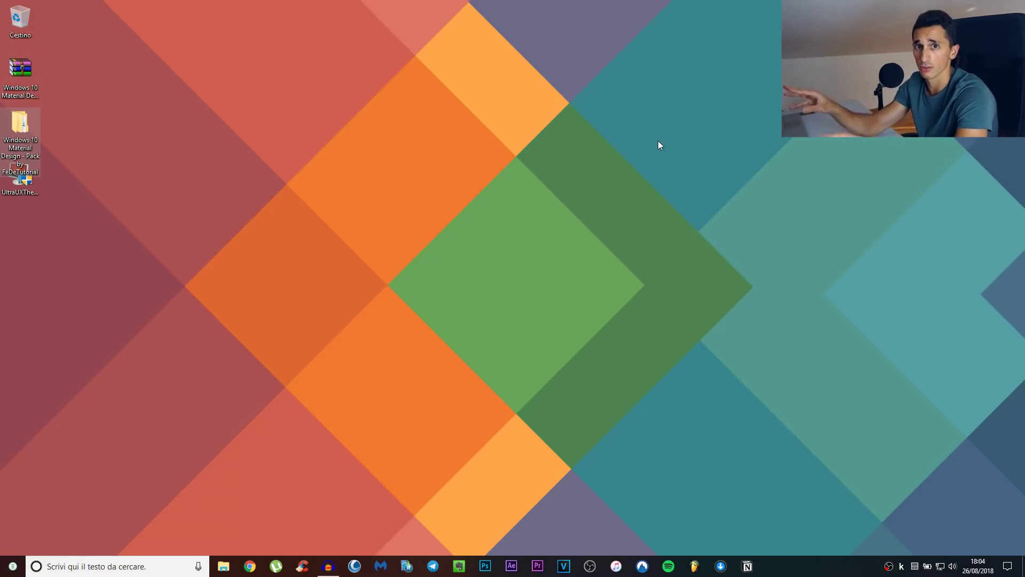
# Merge the Add Take Ownership file from the pack's 4. Patcher FIX folder into the registry
pyautogui.doubleClick(19, 124)
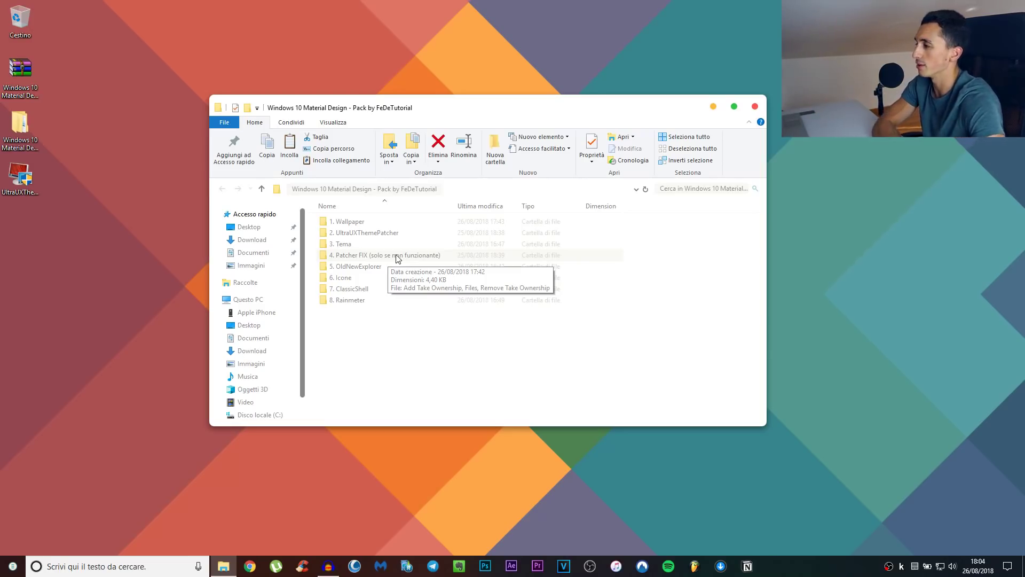
pyautogui.doubleClick(354, 257)
pyautogui.click(342, 224)
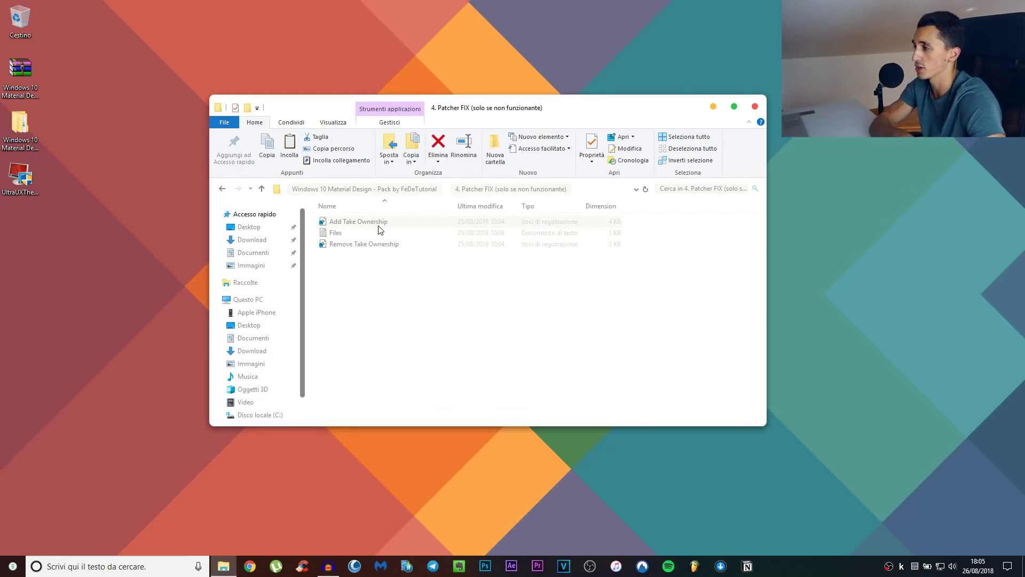
pyautogui.doubleClick(385, 223)
pyautogui.click(573, 303)
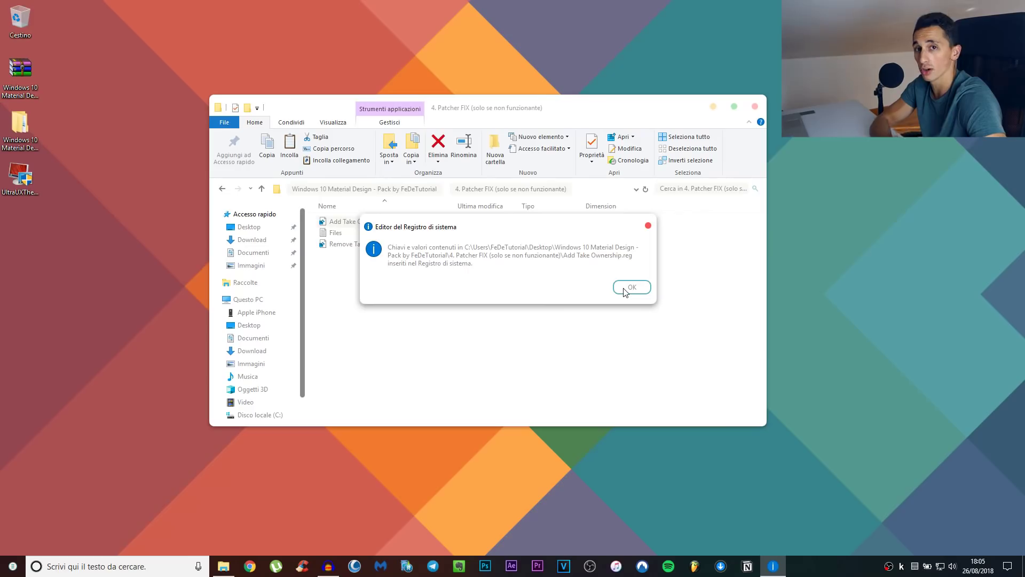
pyautogui.click(625, 289)
# Open the Files text document from the Patcher FIX folder and place it beside the folder window for reference
pyautogui.click(337, 233)
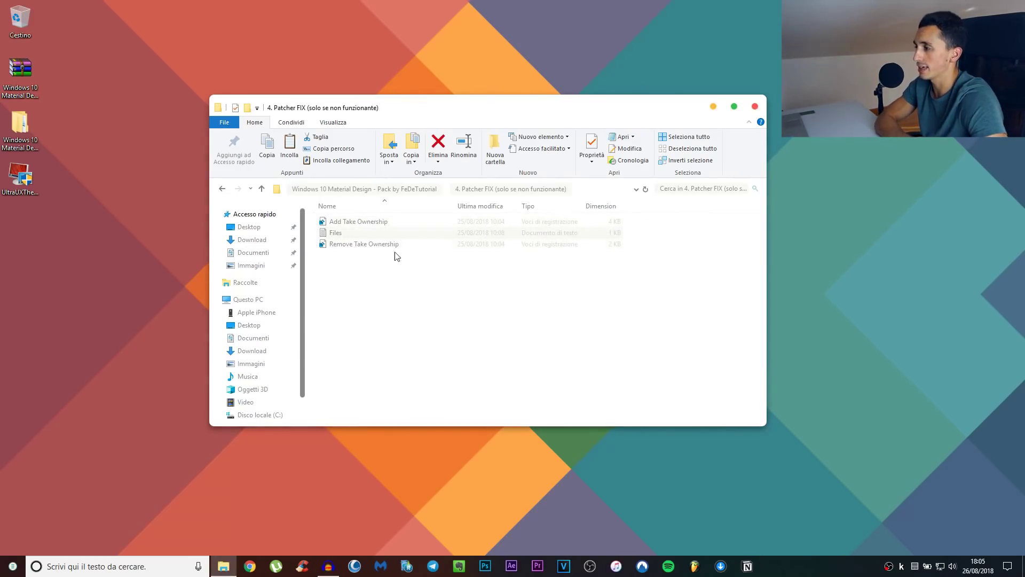
pyautogui.doubleClick(344, 235)
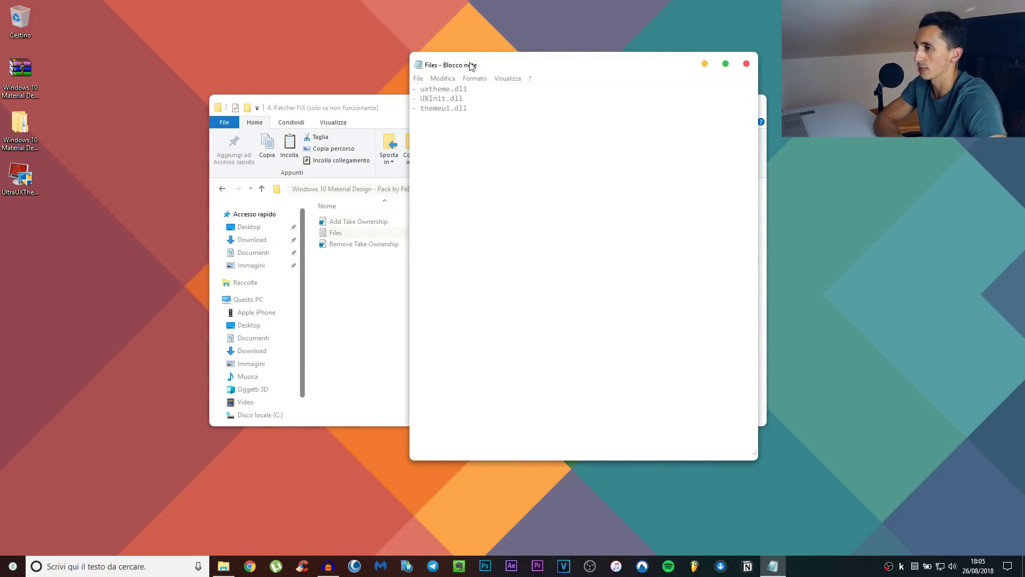
pyautogui.moveTo(471, 63); pyautogui.dragTo(674, 75)
pyautogui.moveTo(363, 109); pyautogui.dragTo(285, 110)
# Browse to the System32 folder at C:\Windows\System32
pyautogui.click(172, 298)
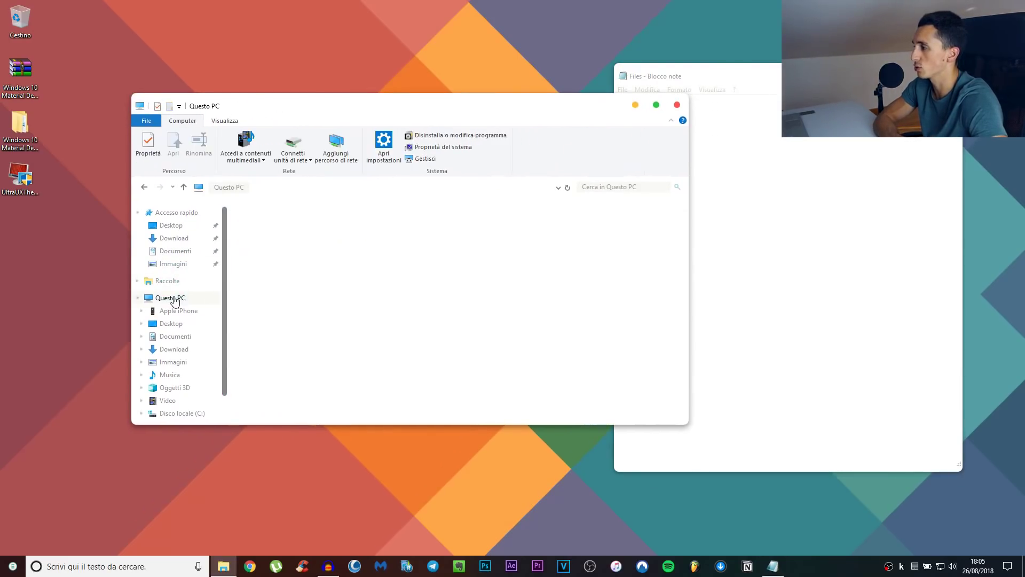
pyautogui.doubleClick(432, 346)
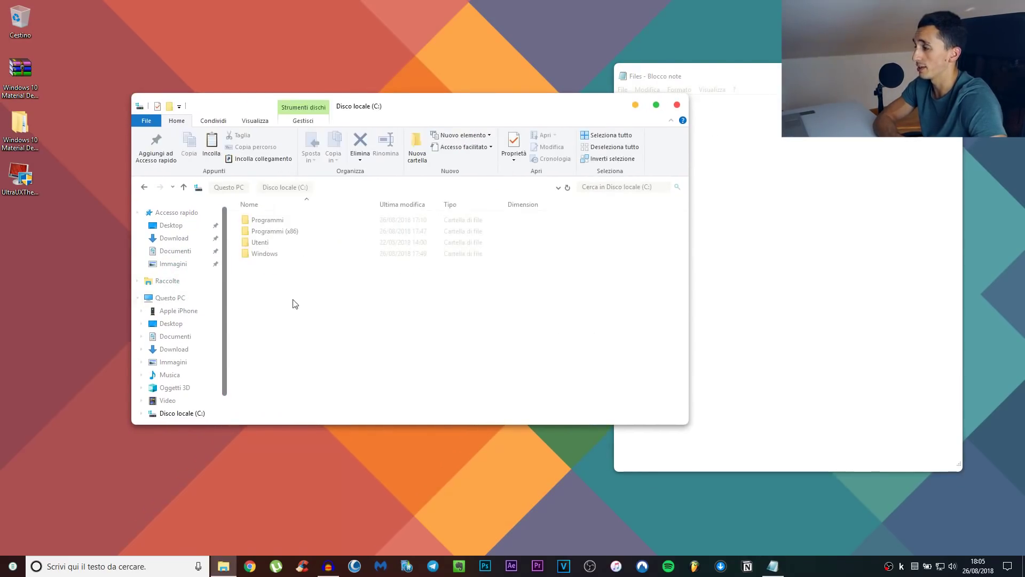
pyautogui.doubleClick(261, 257)
pyautogui.scroll(-12, 293, 315)
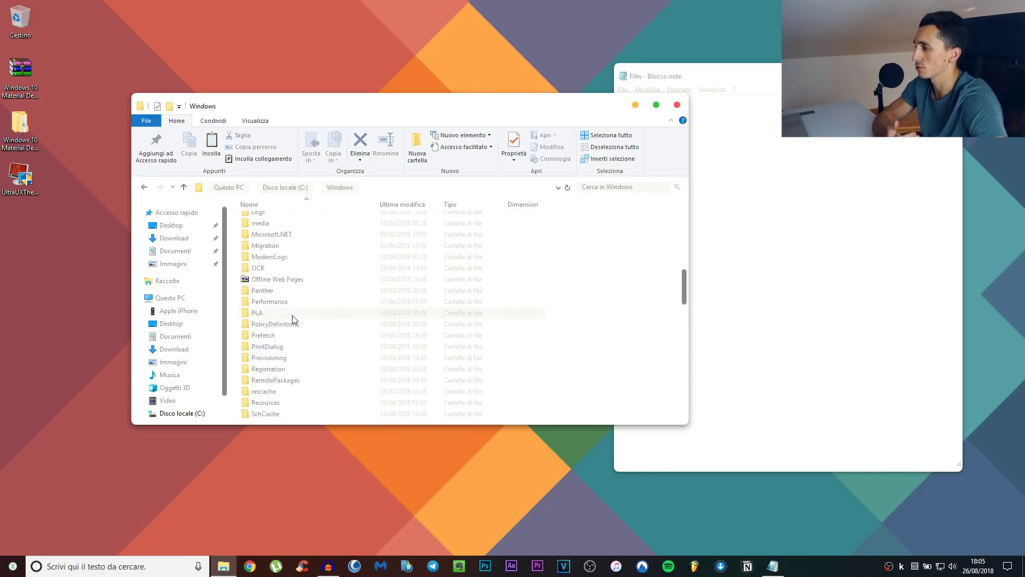
pyautogui.scroll(-7, 293, 321)
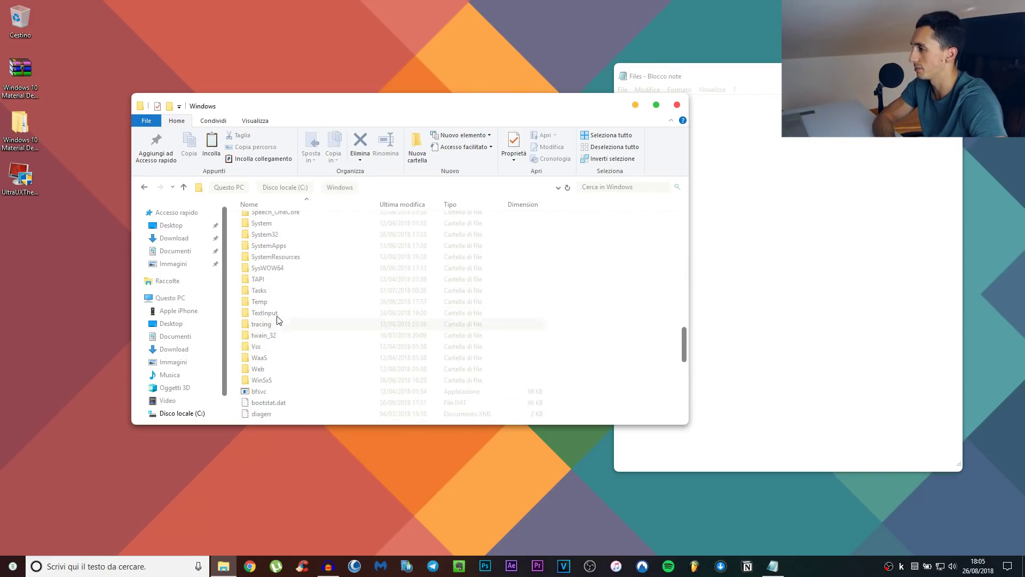
pyautogui.doubleClick(274, 236)
pyautogui.scroll(-20, 285, 270)
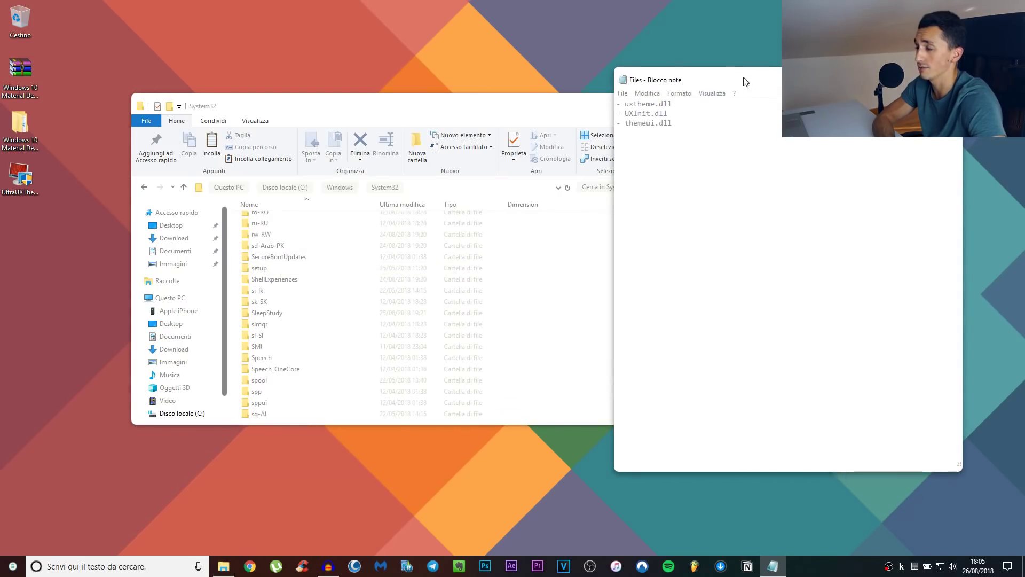
# Arrange the two windows side by side, search System32 for uxtheme, and take ownership of uxtheme.dll
pyautogui.moveTo(747, 76); pyautogui.dragTo(829, 83)
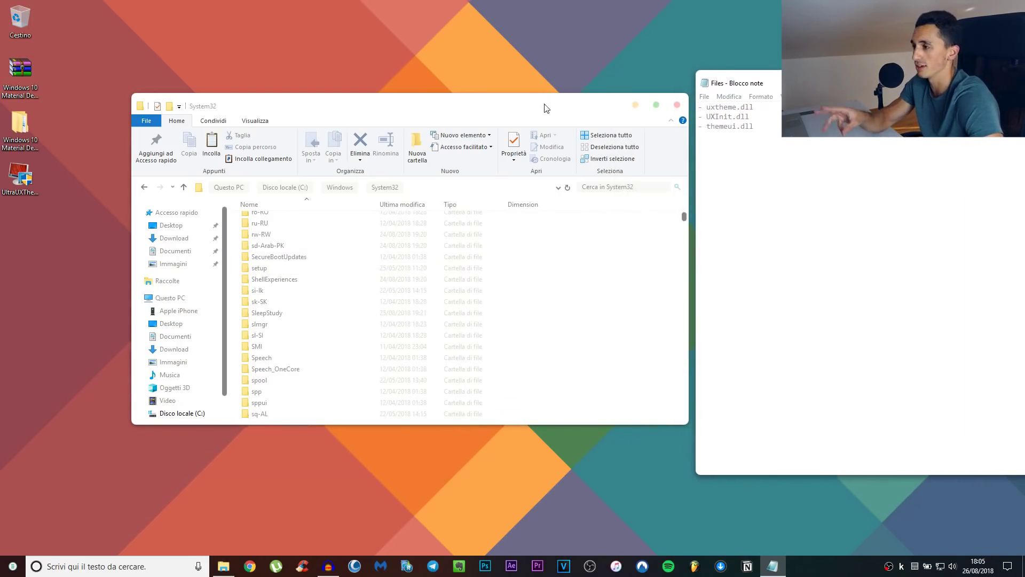
pyautogui.moveTo(545, 107); pyautogui.dragTo(526, 114)
pyautogui.click(577, 184)
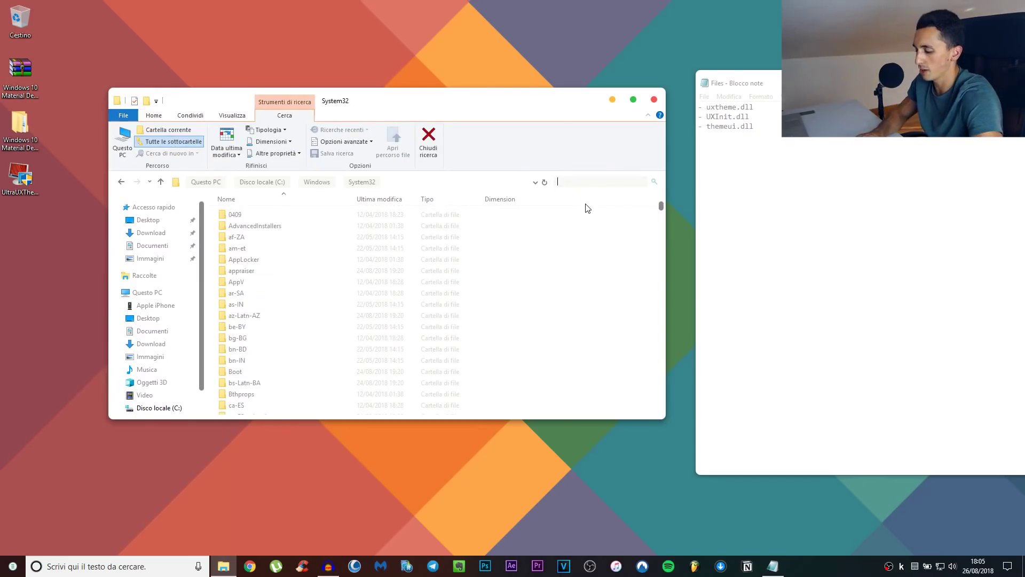
pyautogui.write('uxtheme')
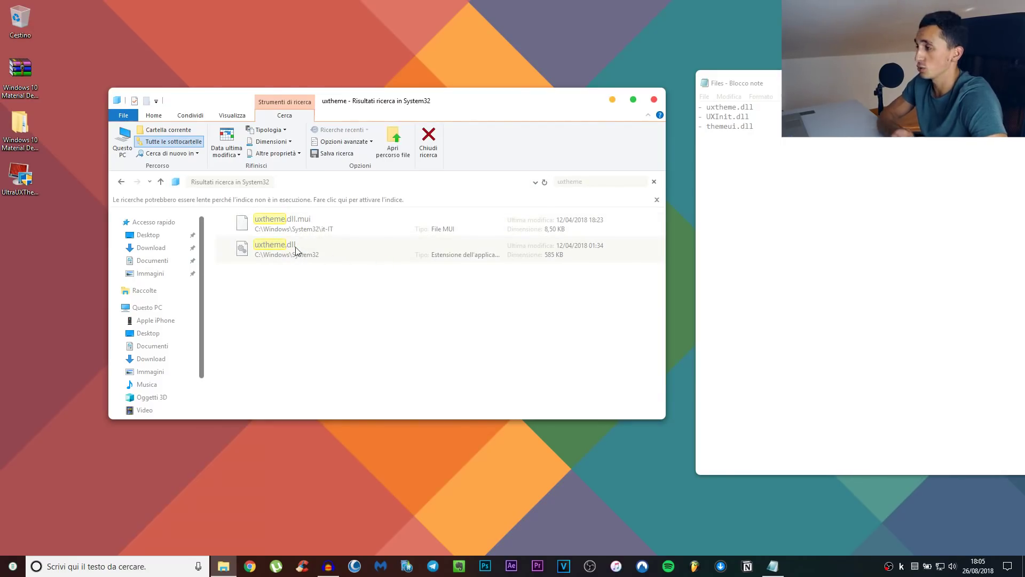
pyautogui.rightClick(296, 246)
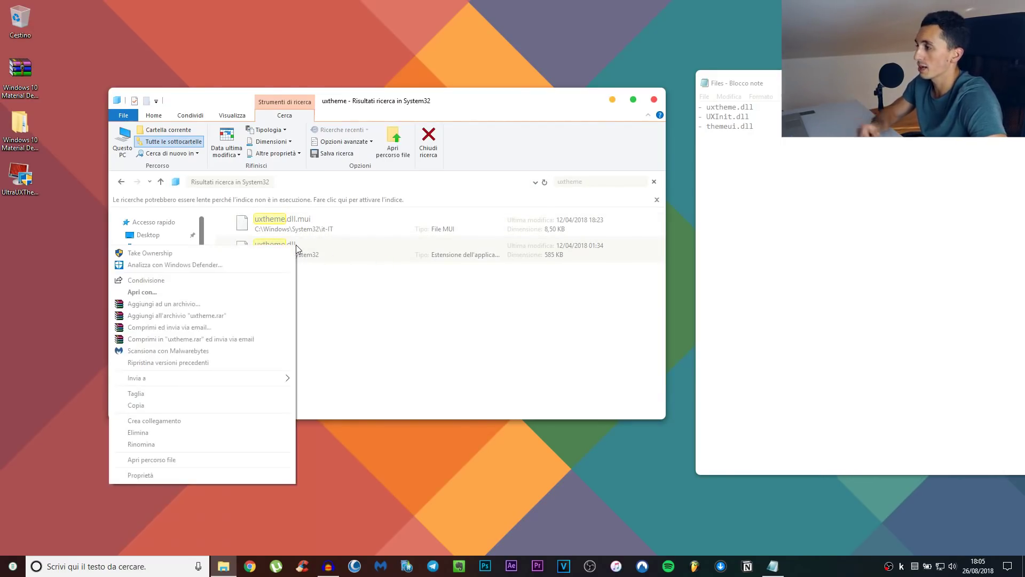
pyautogui.click(168, 258)
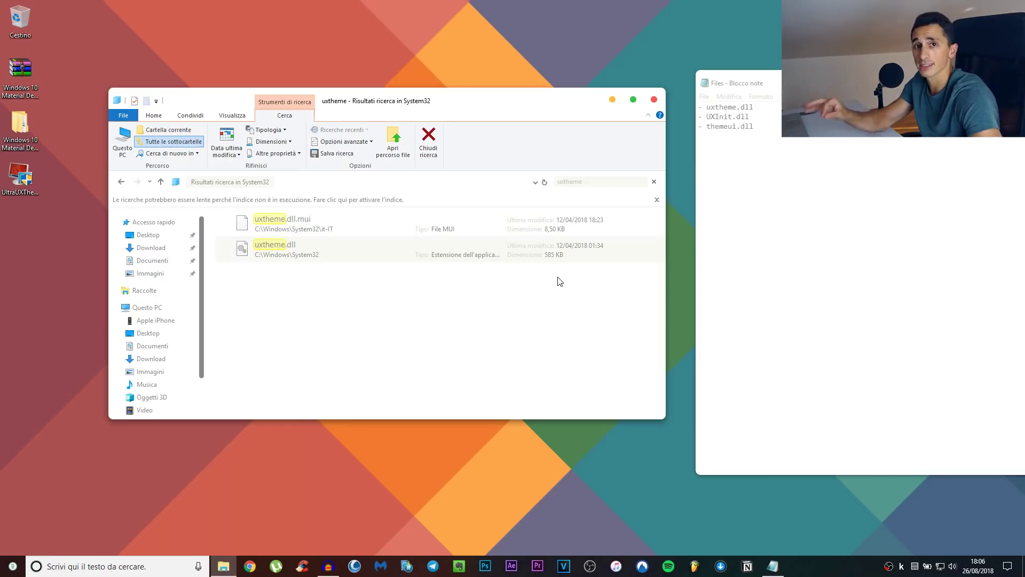
# Search System32 for uxinit and take ownership of uxinit.dll
pyautogui.click(582, 182)
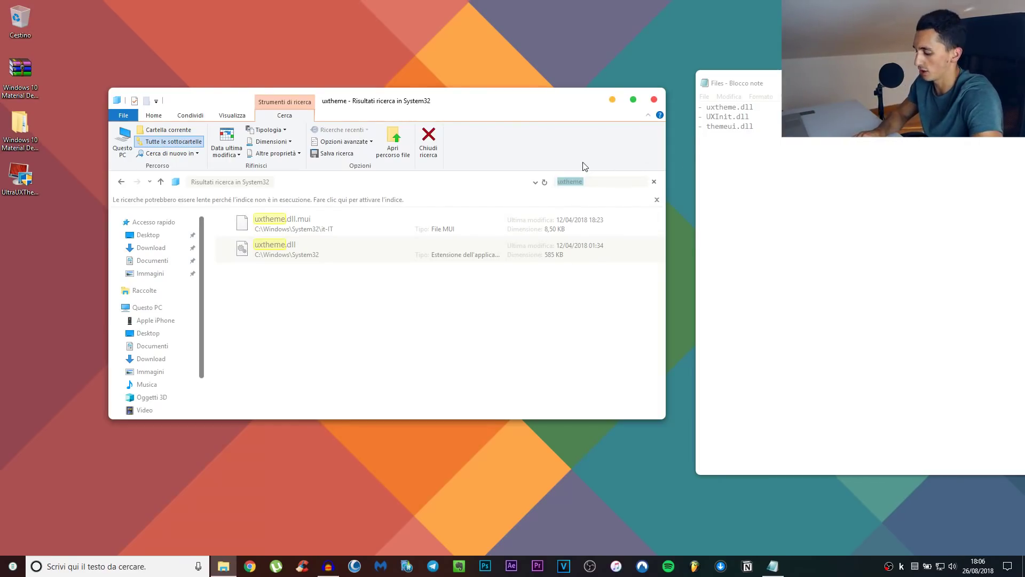
pyautogui.write('uxini')
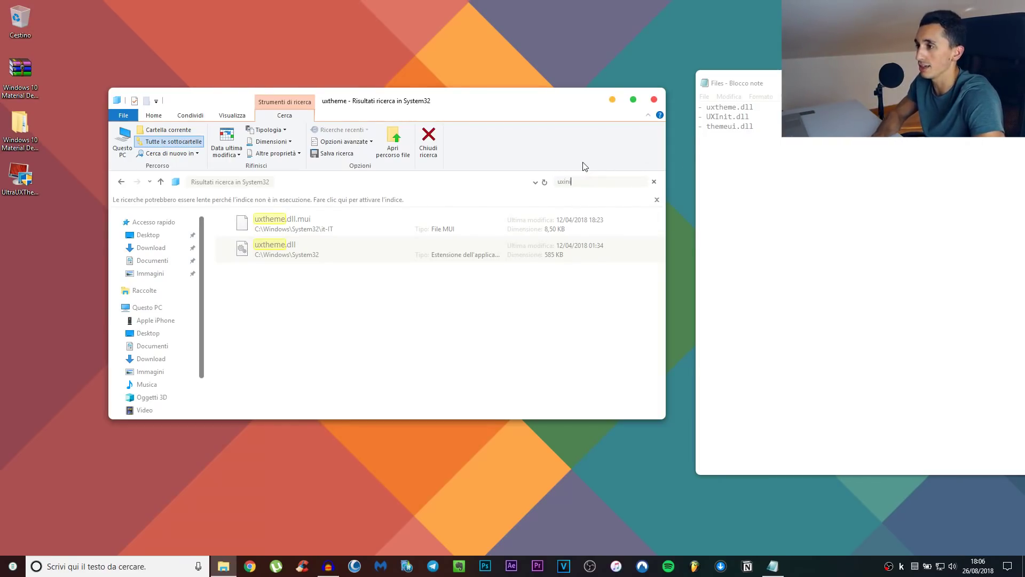
pyautogui.write('t')
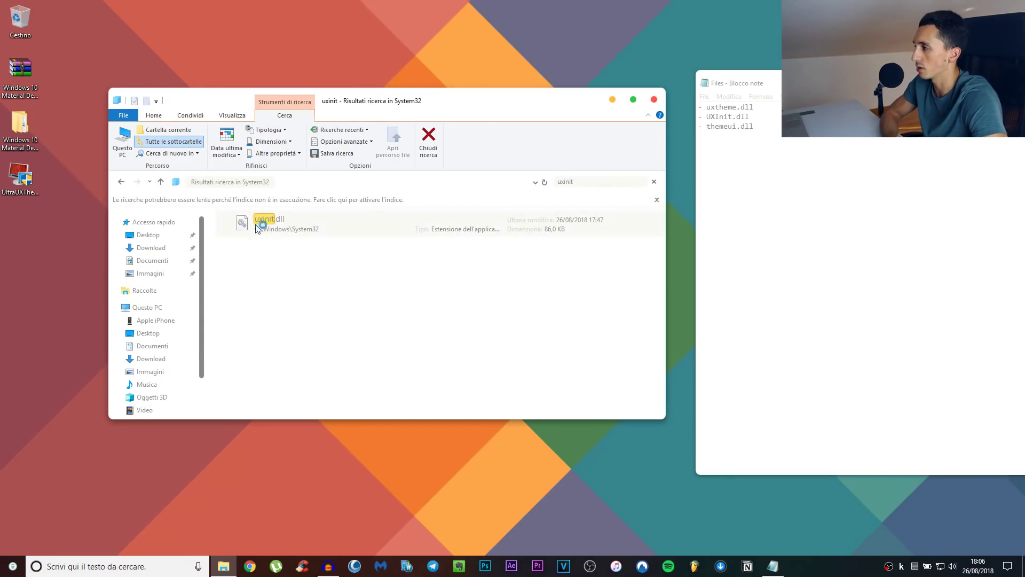
pyautogui.rightClick(298, 224)
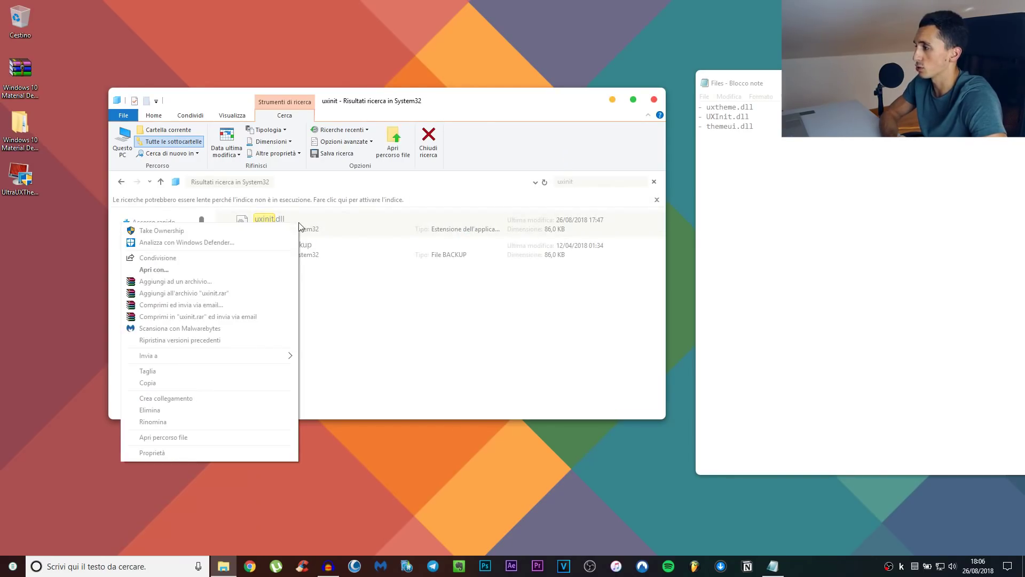
pyautogui.click(186, 232)
# Search System32 for themeui and take ownership of themeui.dll
pyautogui.click(595, 181)
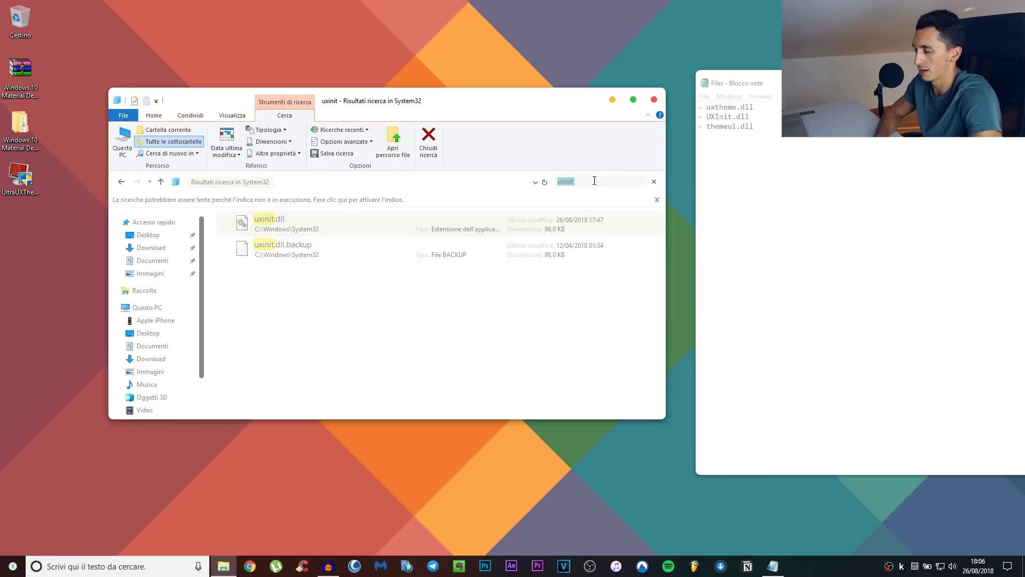
pyautogui.write('themeui')
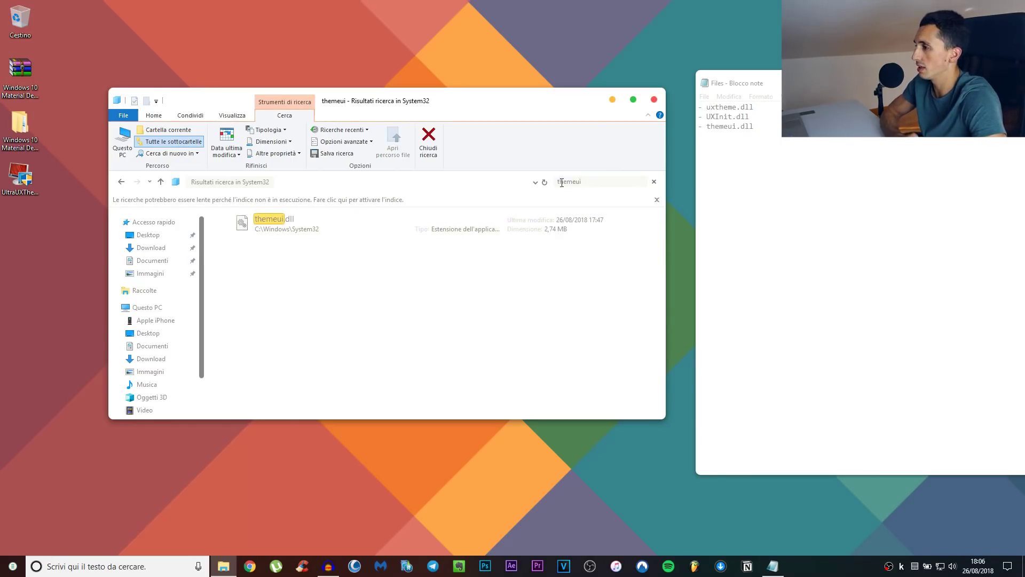
pyautogui.click(282, 230)
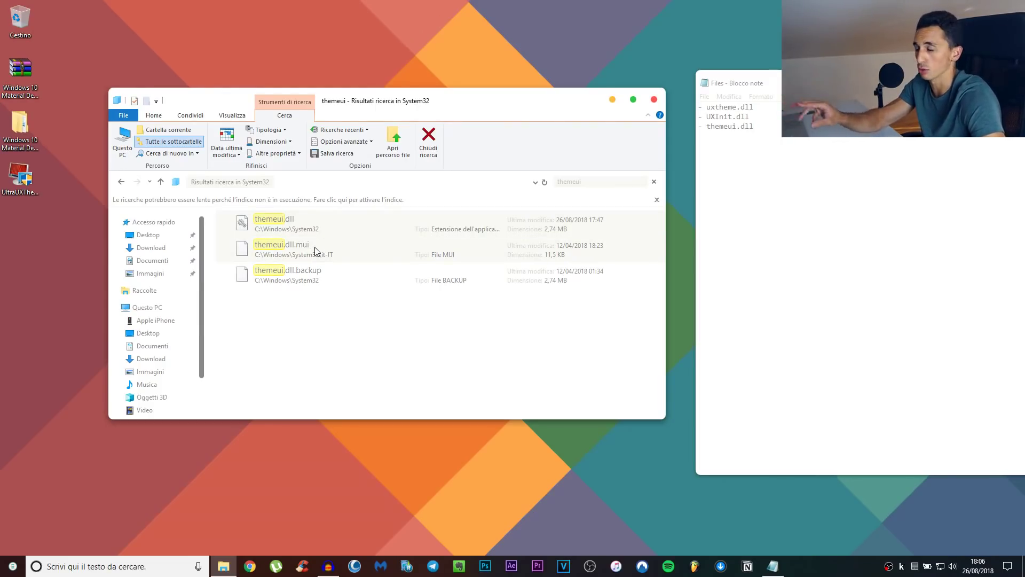
pyautogui.rightClick(295, 218)
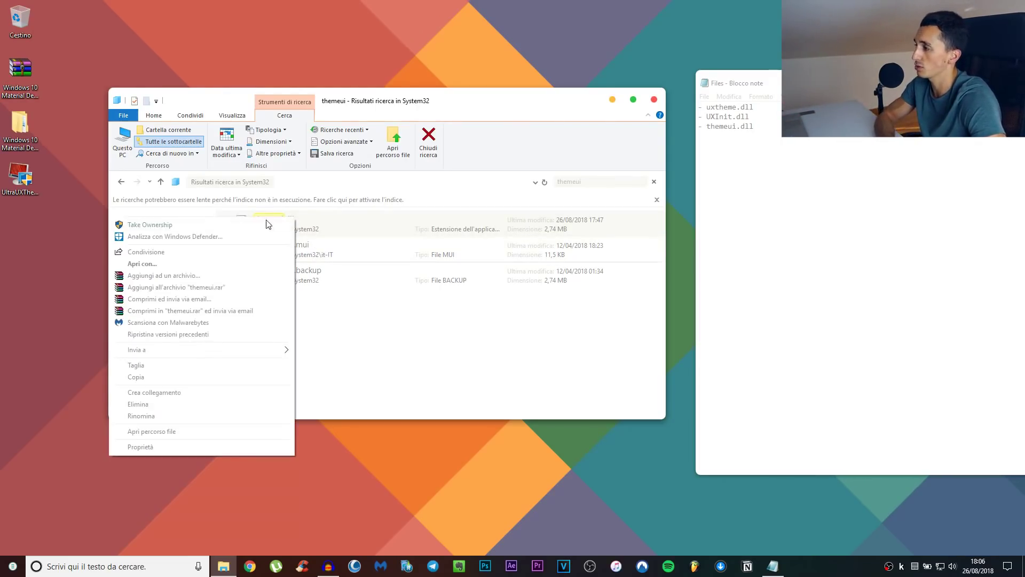
pyautogui.click(147, 225)
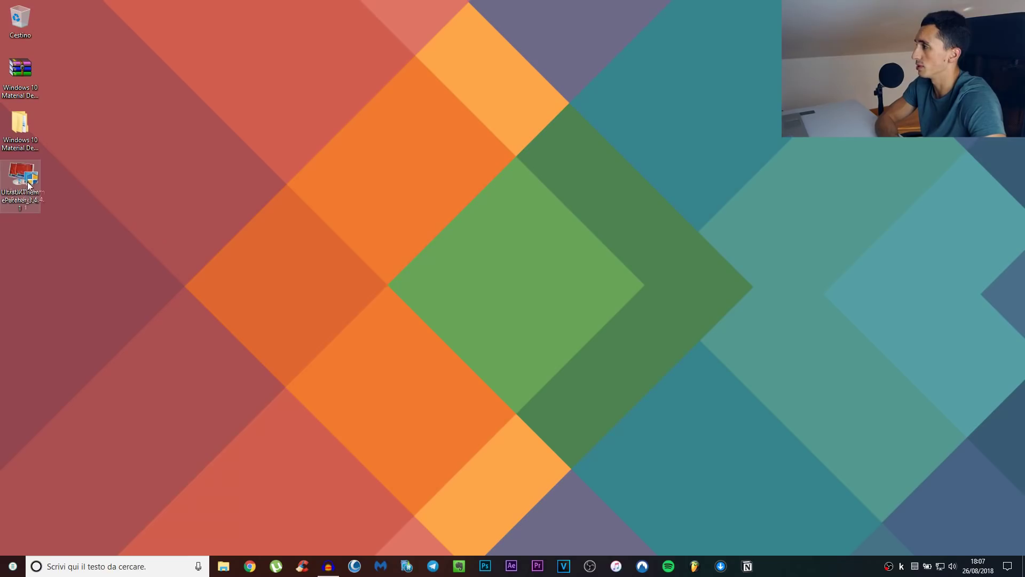
# Move the UltraUXThemePatcher installer to the Recycle Bin, and merge the Remove Take Ownership file from the Patcher FIX folder into the registry
pyautogui.moveTo(28, 181); pyautogui.dragTo(20, 24)
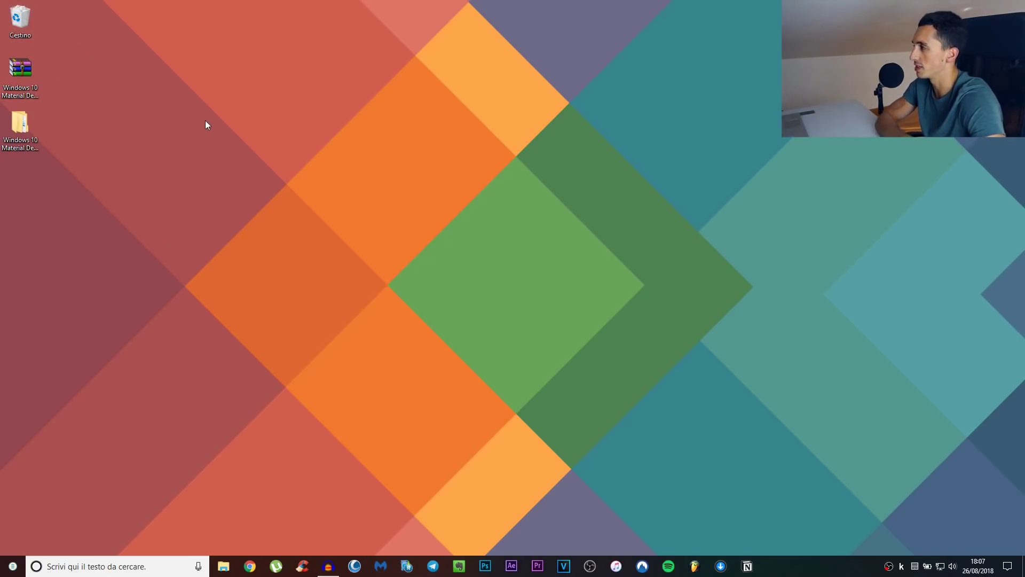
pyautogui.doubleClick(32, 125)
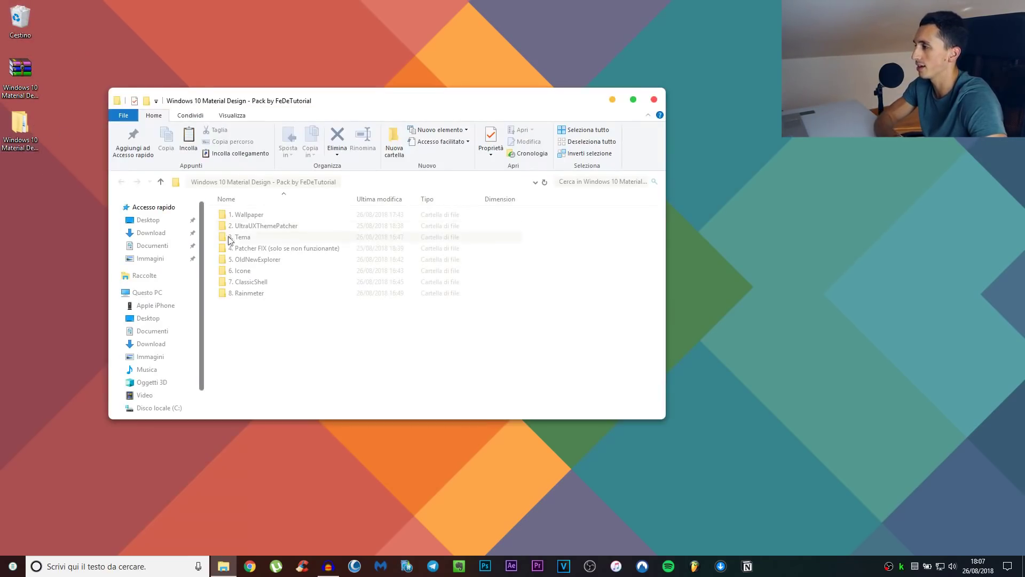
pyautogui.doubleClick(265, 249)
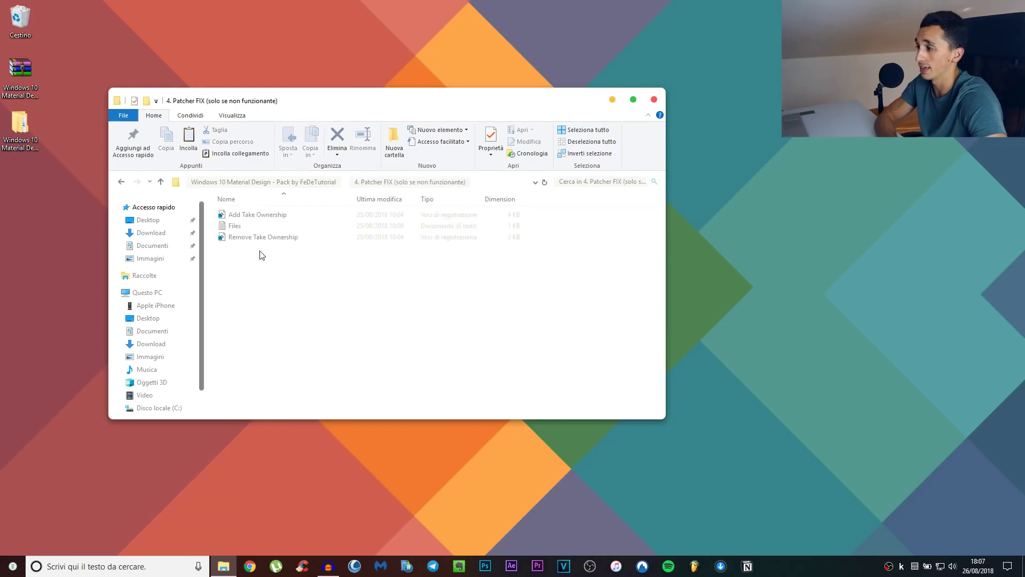
pyautogui.click(258, 244)
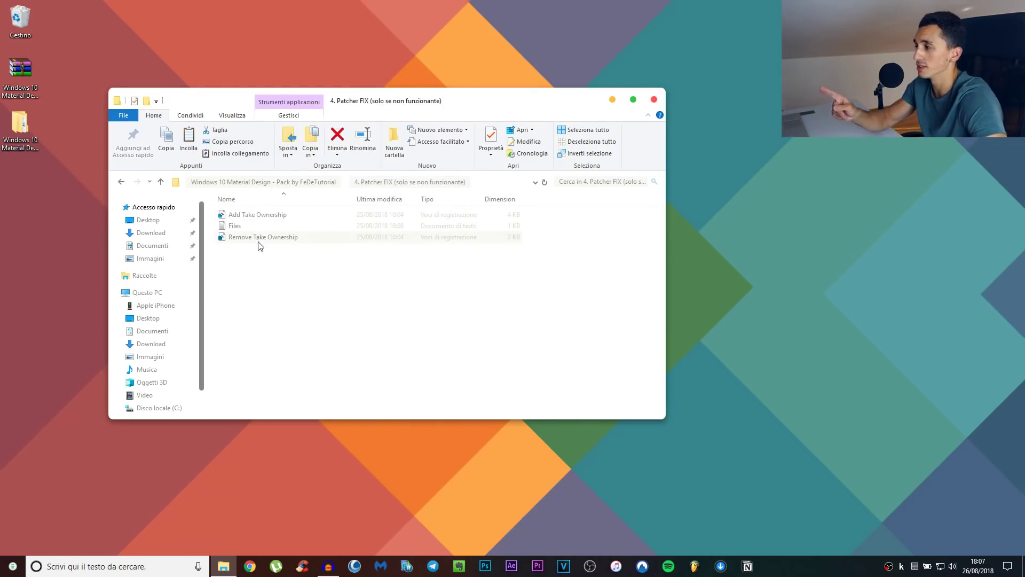
pyautogui.doubleClick(254, 240)
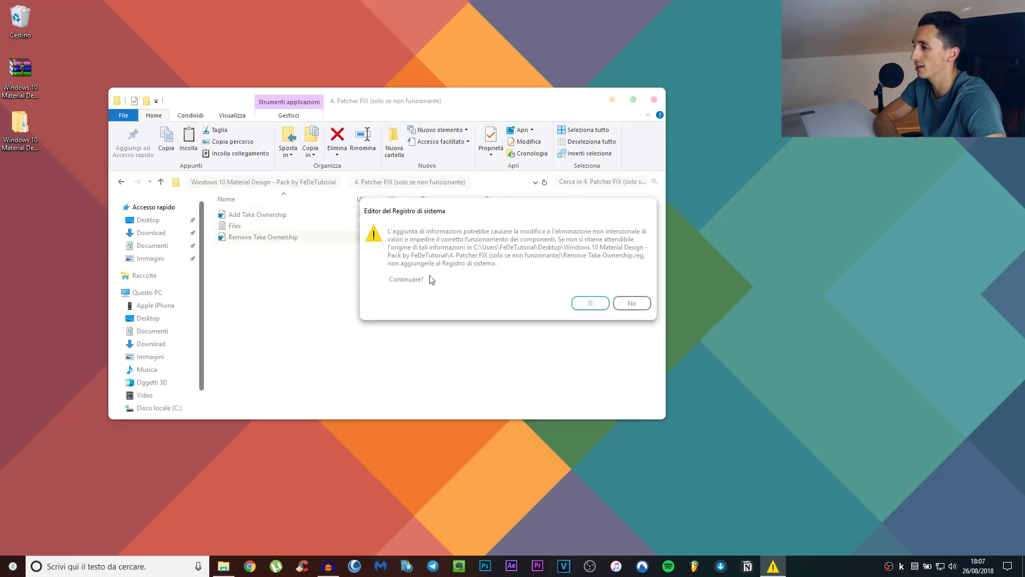
pyautogui.click(600, 304)
pyautogui.click(619, 293)
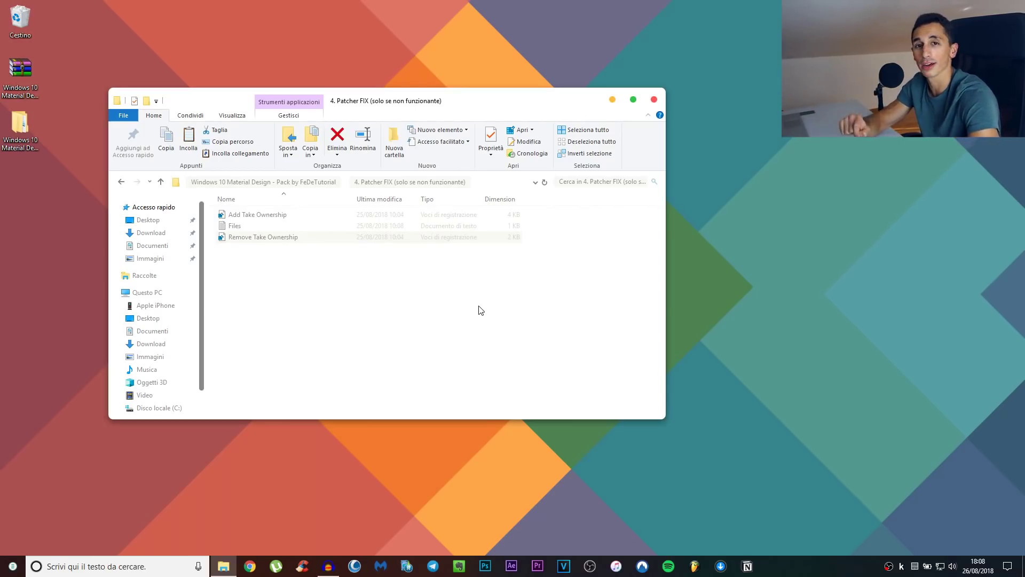
# Extract the OldNewExplorer archive in the pack's 5. OldNewExplorer folder into its own OldNewExplorer subfolder
pyautogui.press('BackSpace')
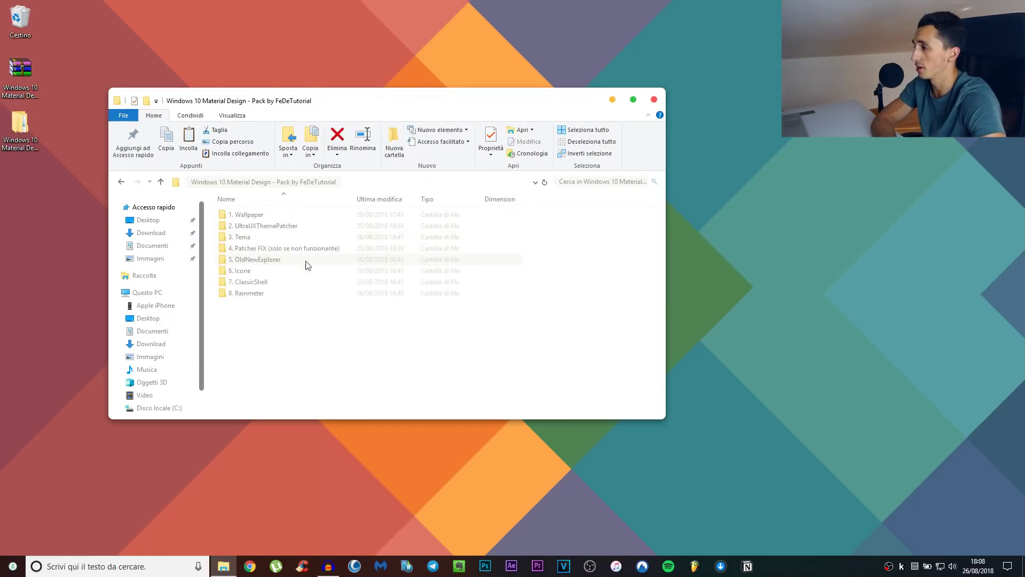
pyautogui.doubleClick(262, 260)
pyautogui.click(247, 217)
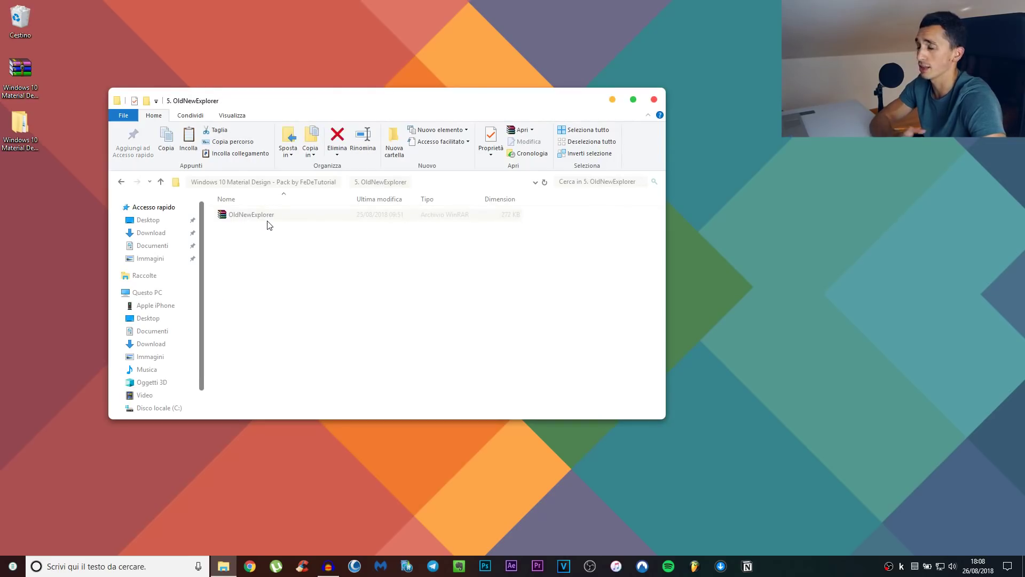
pyautogui.rightClick(239, 216)
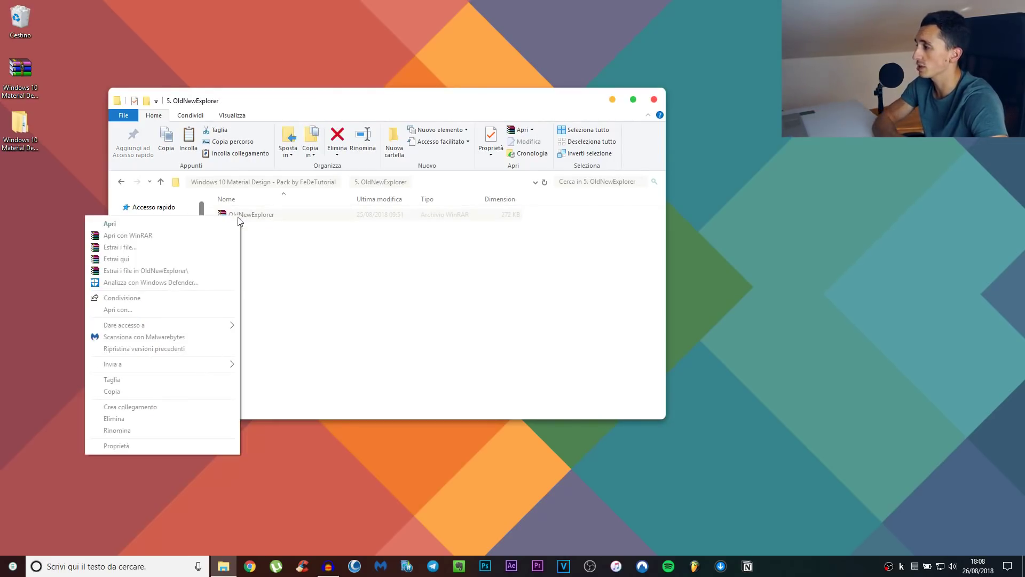
pyautogui.click(147, 272)
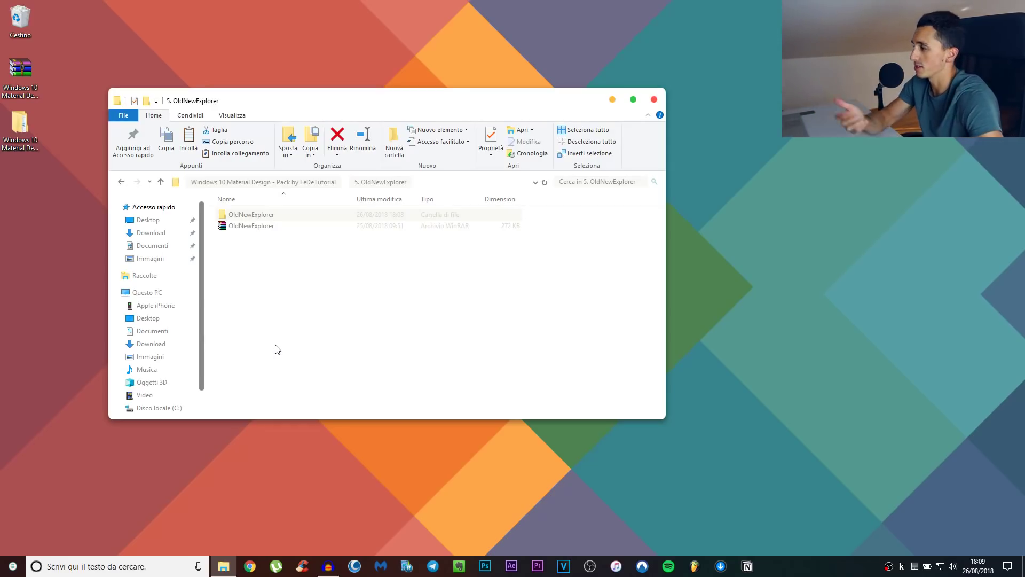
# Paste the copied OldNewExplorer folder into the Documenti folder
pyautogui.click(150, 331)
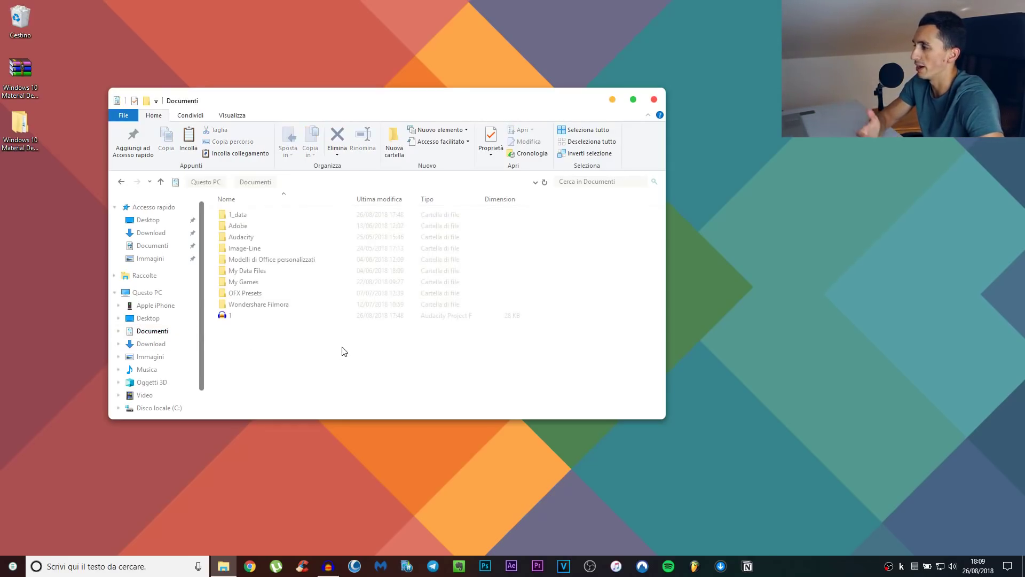
pyautogui.rightClick(282, 351)
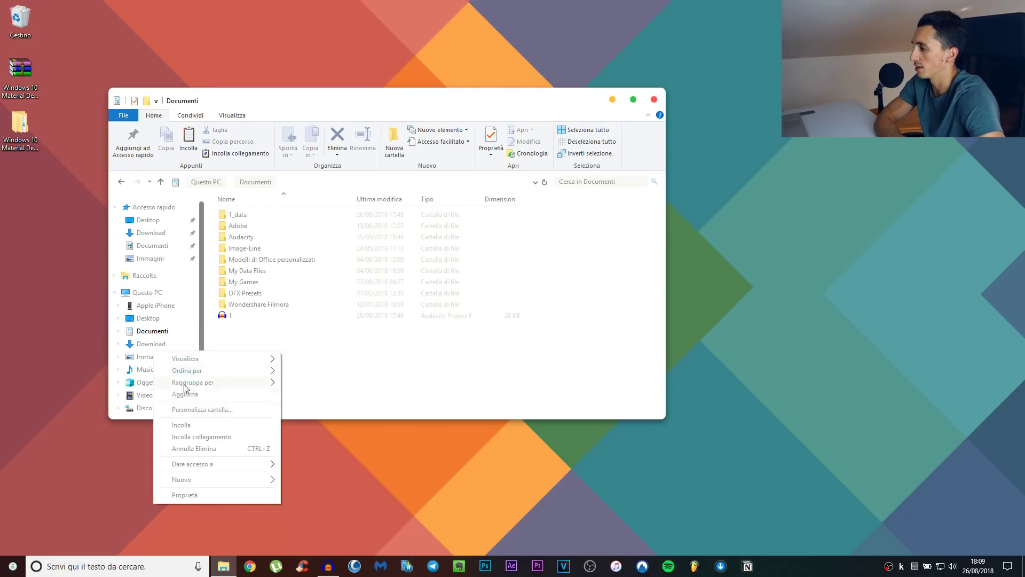
pyautogui.click(188, 428)
pyautogui.click(319, 385)
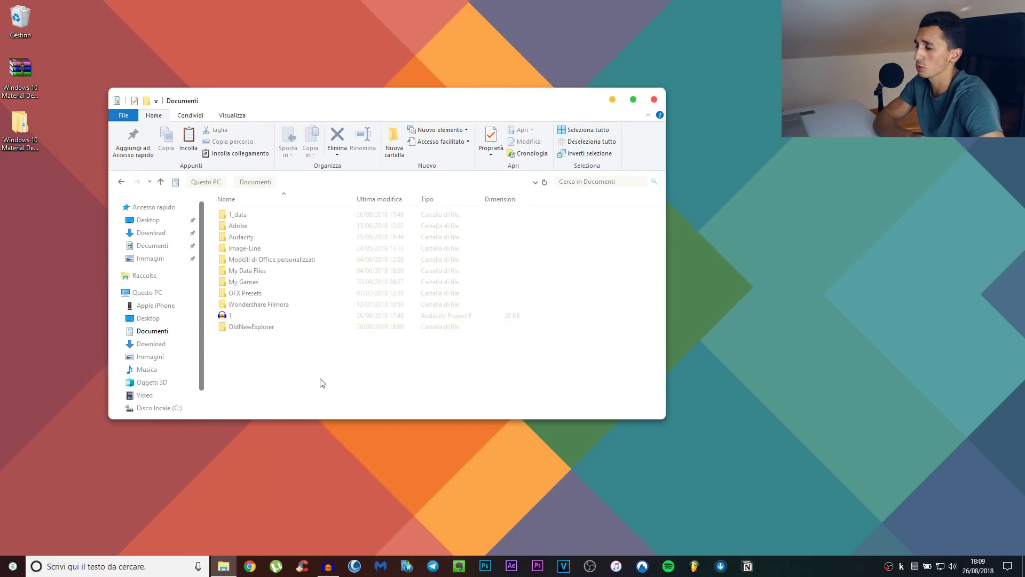
# Install OldNewExplorer through OldNewExplorerCfg, using libraries, a command bar instead of the Ribbon, and hidden caption text, caption icon and Up button
pyautogui.doubleClick(241, 328)
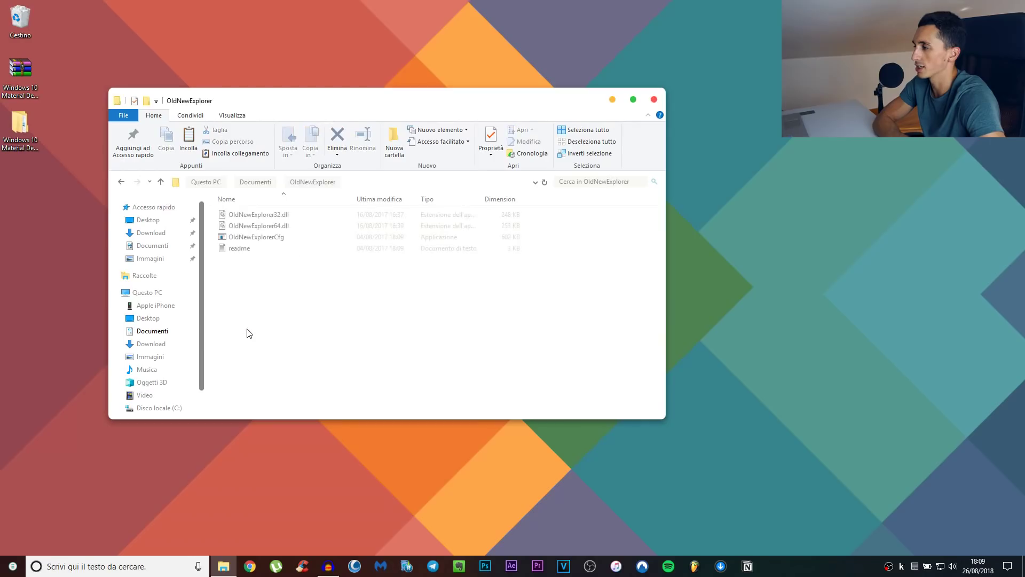
pyautogui.click(244, 239)
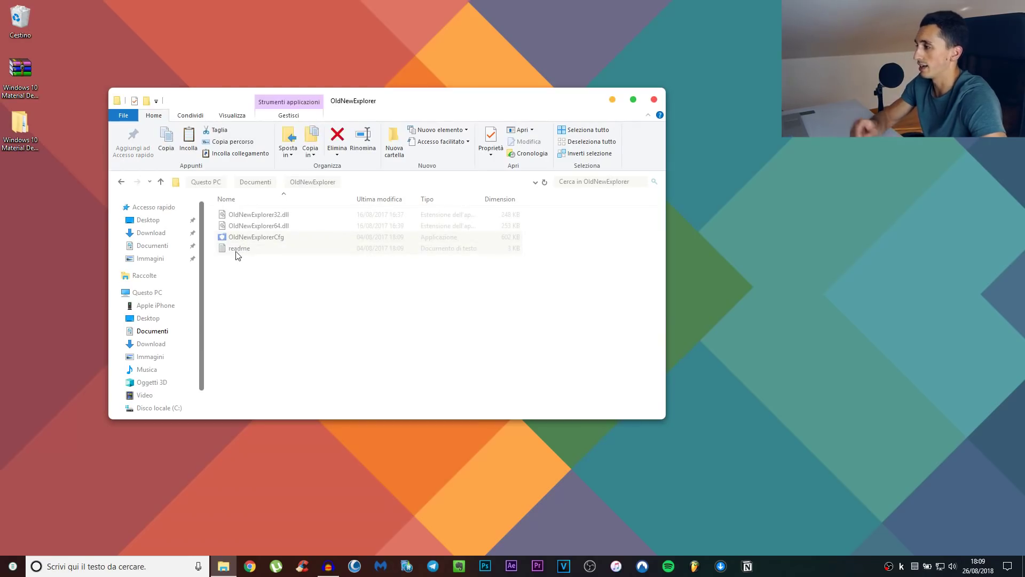
pyautogui.doubleClick(270, 239)
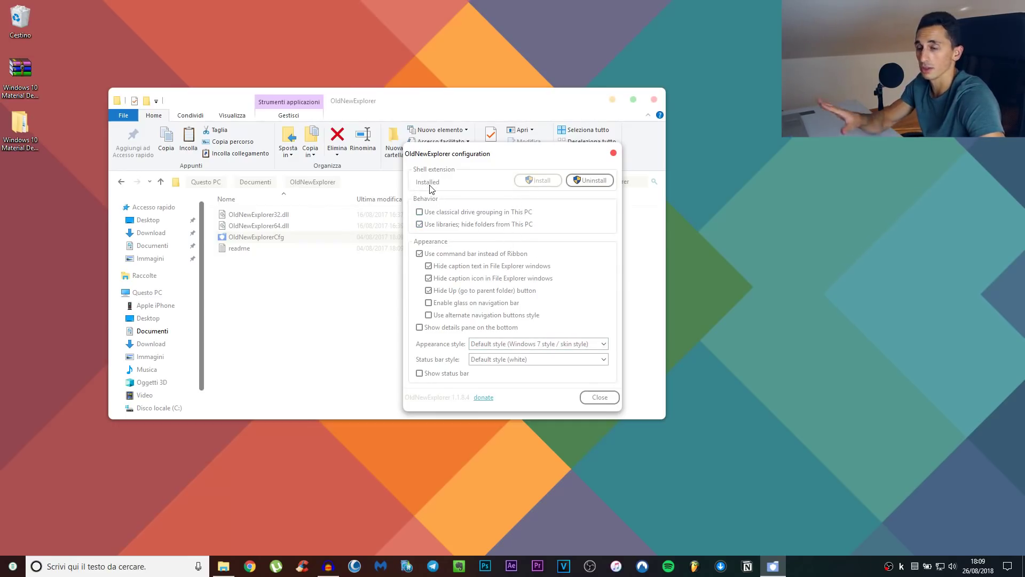
pyautogui.click(584, 401)
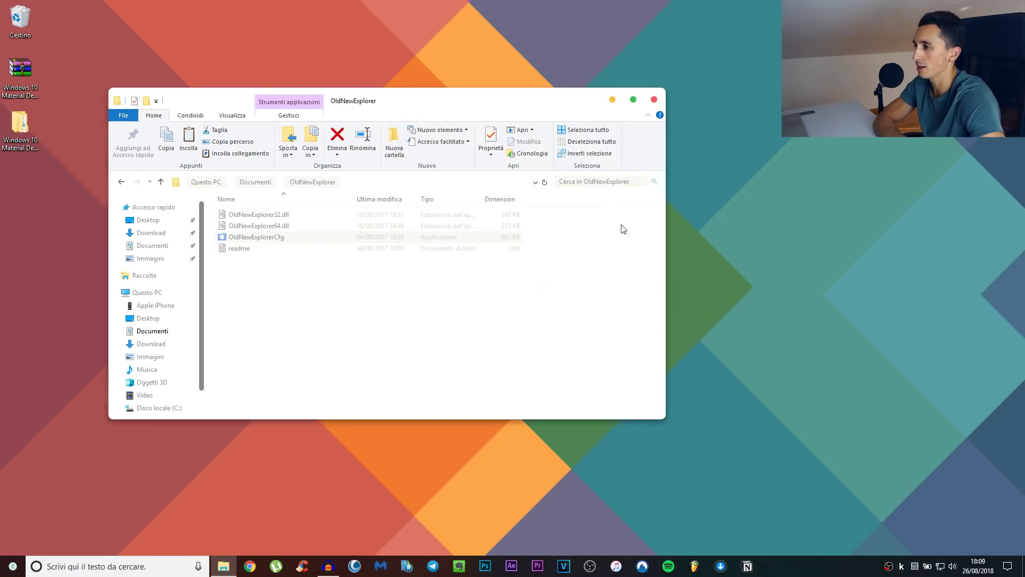
pyautogui.click(654, 100)
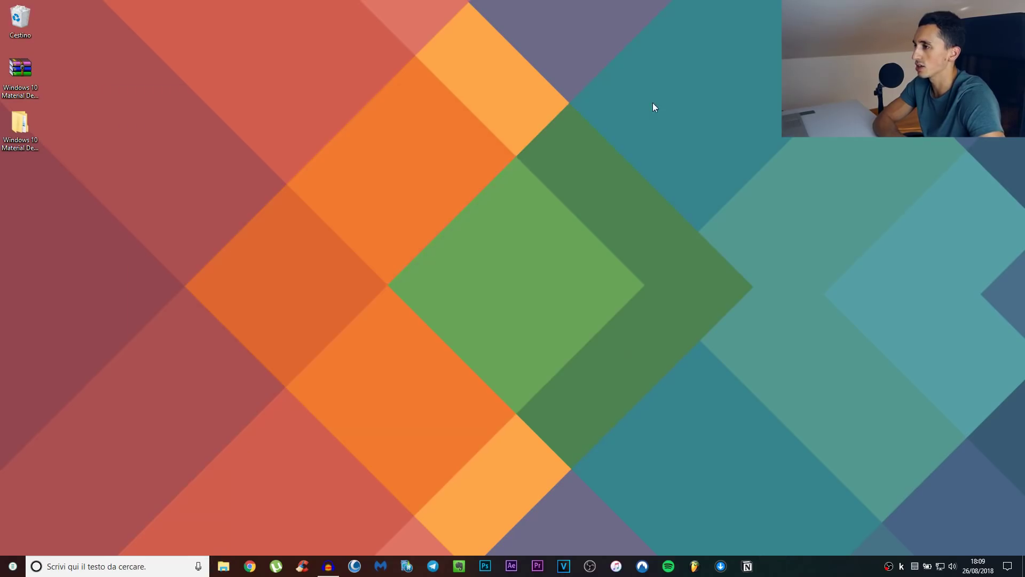
pyautogui.click(221, 566)
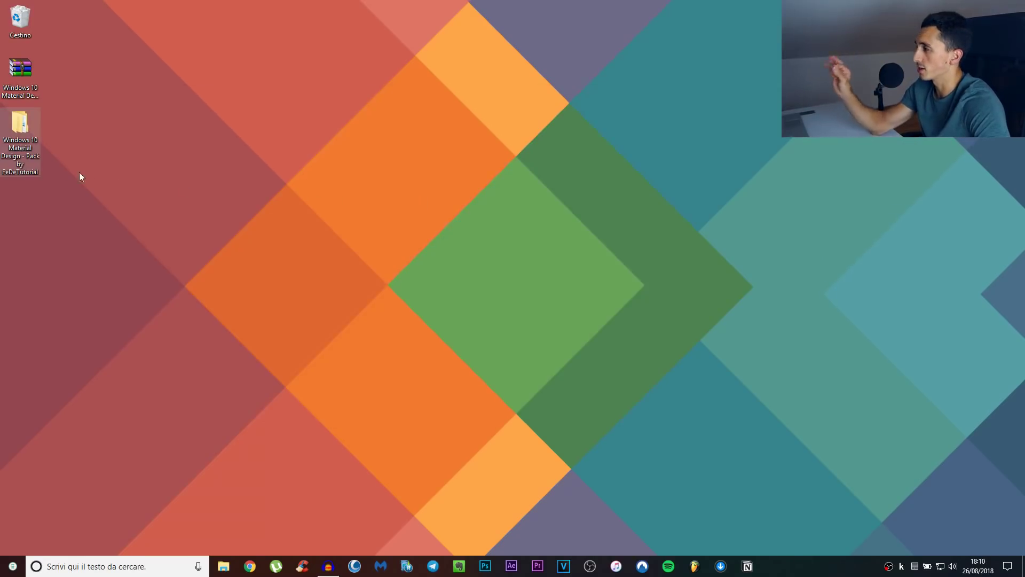
# Extract the Those iCONS vs FlatByDesign archive directly into the pack's 6. Icone folder
pyautogui.doubleClick(28, 130)
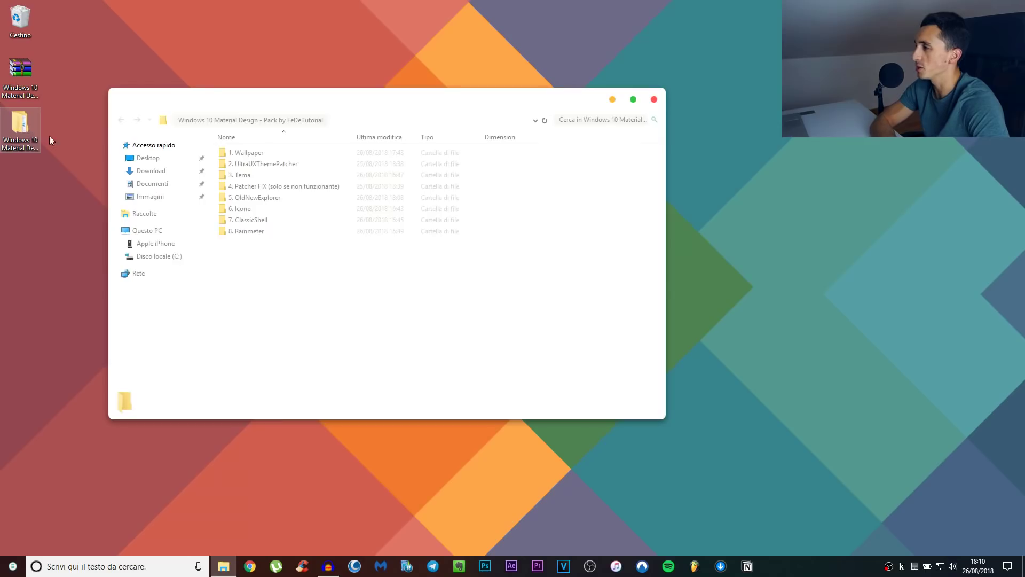
pyautogui.click(253, 213)
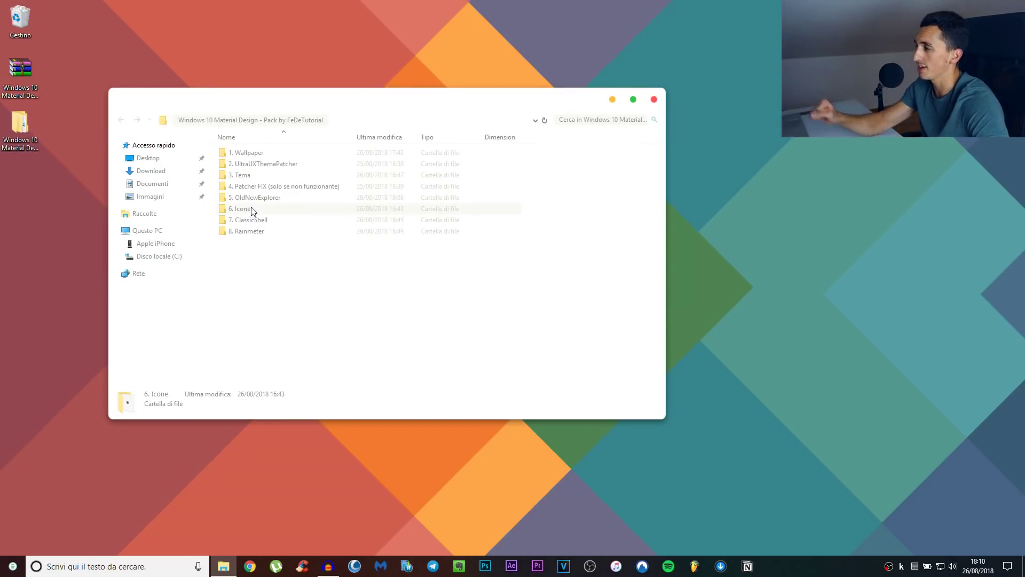
pyautogui.doubleClick(251, 208)
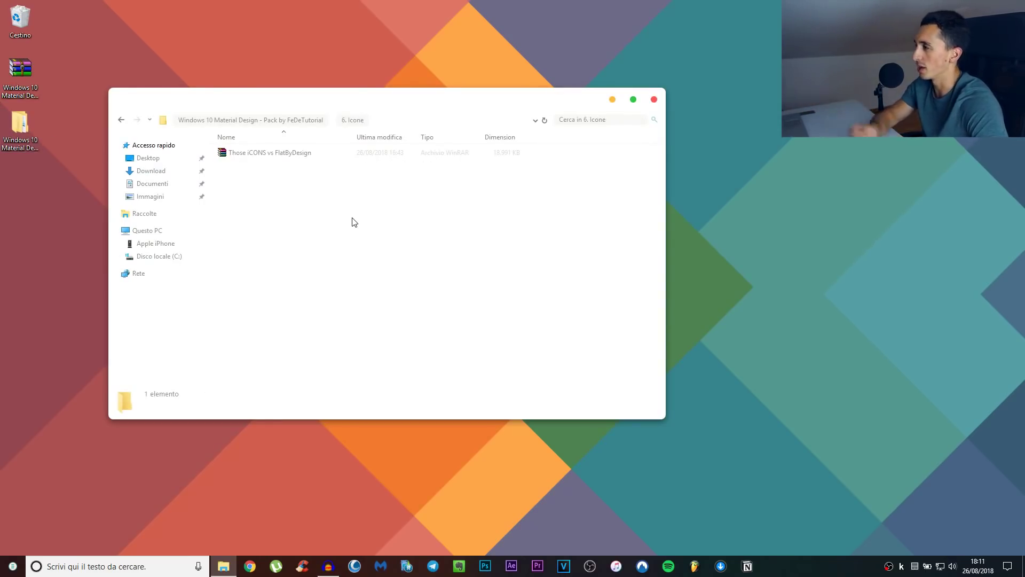
pyautogui.rightClick(252, 155)
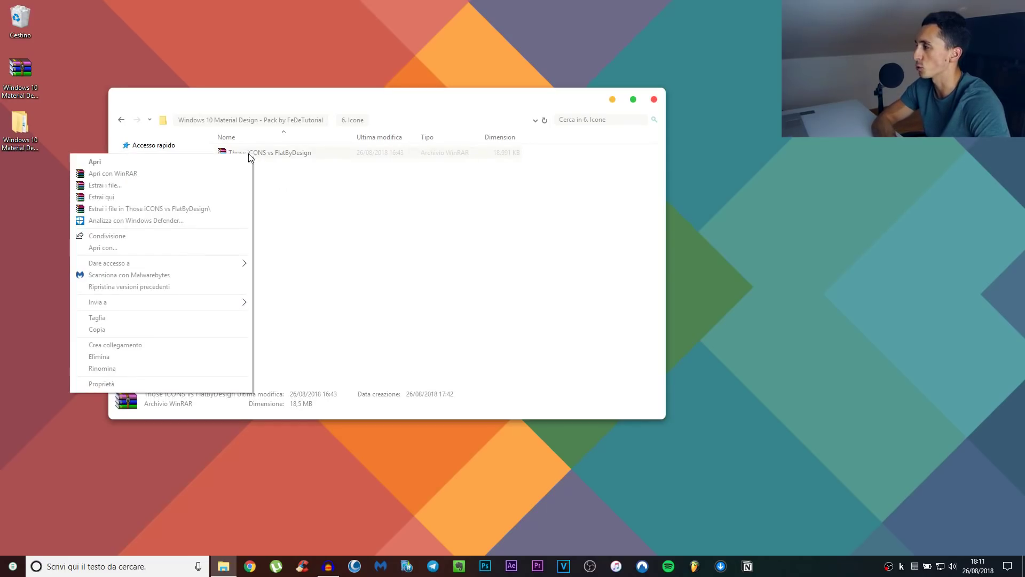
pyautogui.click(112, 198)
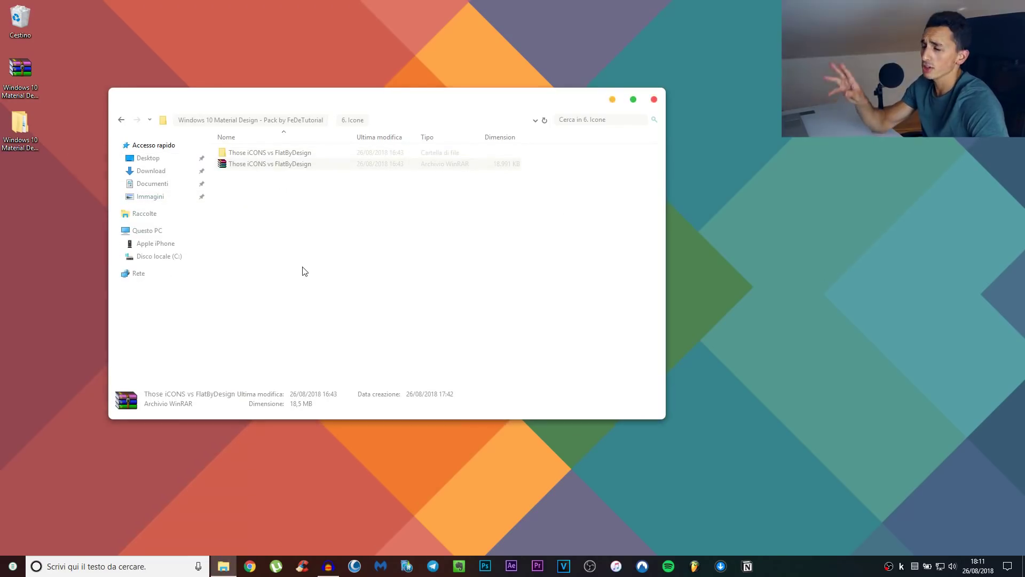
# View the Preview image in the extracted Those iCONS vs FlatByDesign folder to compare both icon sets, and close it
pyautogui.doubleClick(264, 154)
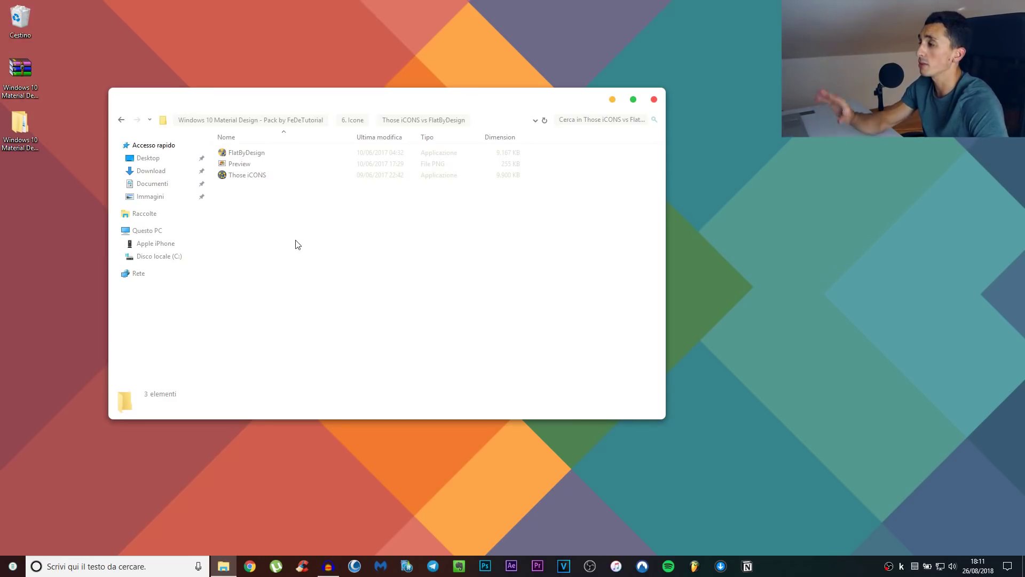
pyautogui.doubleClick(240, 164)
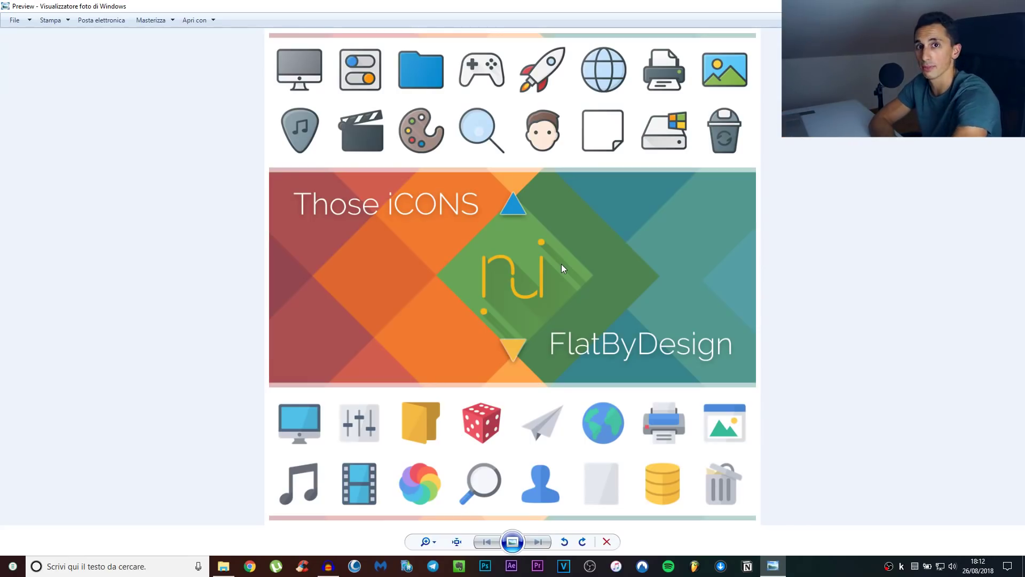
pyautogui.hotkey('alt', 'F4')
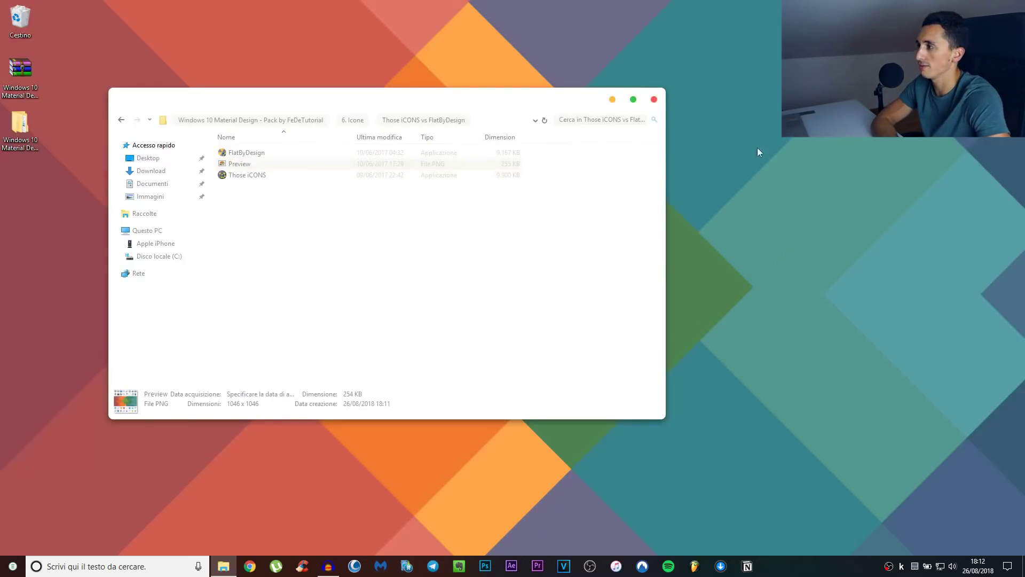
# Install the FlatByDesign icon pack, accepting the agreement, patching all files and creating a restore point
pyautogui.click(235, 153)
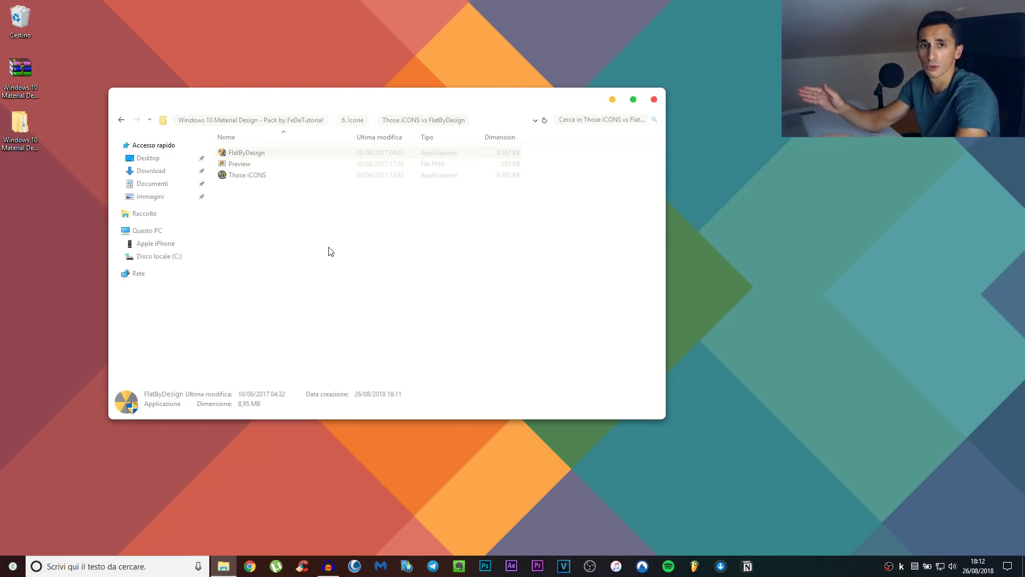
pyautogui.click(259, 176)
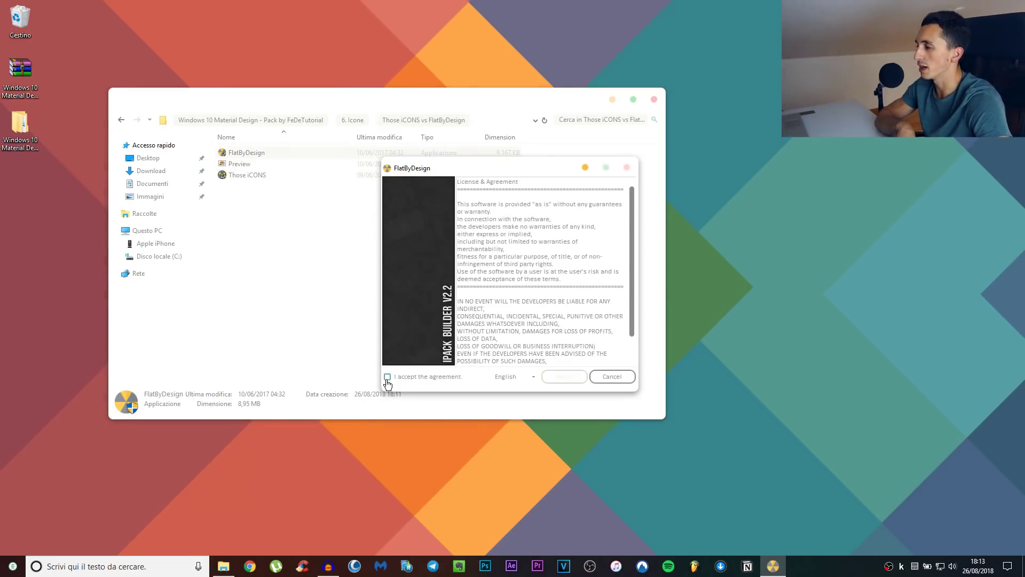
pyautogui.click(387, 378)
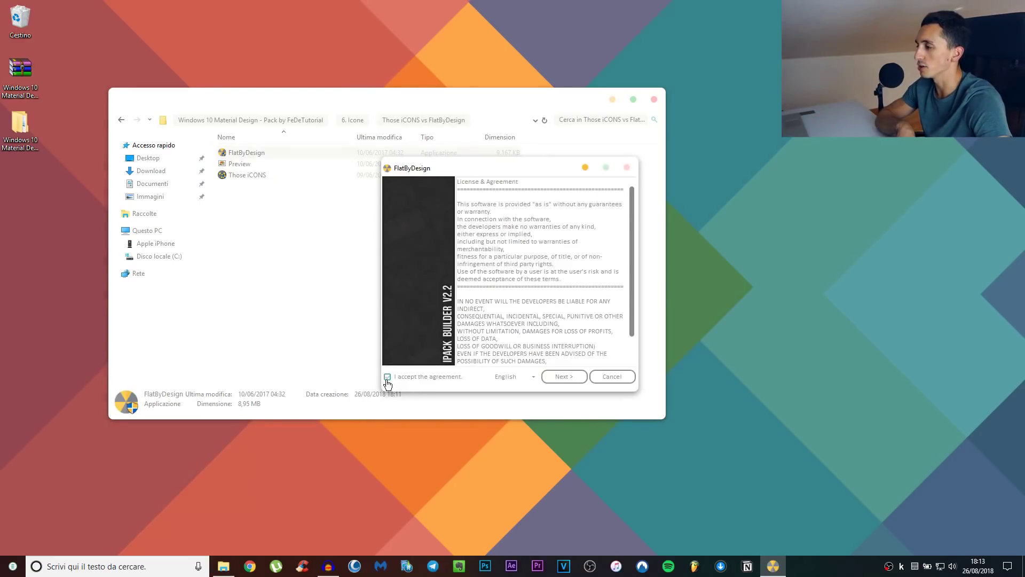
pyautogui.click(547, 379)
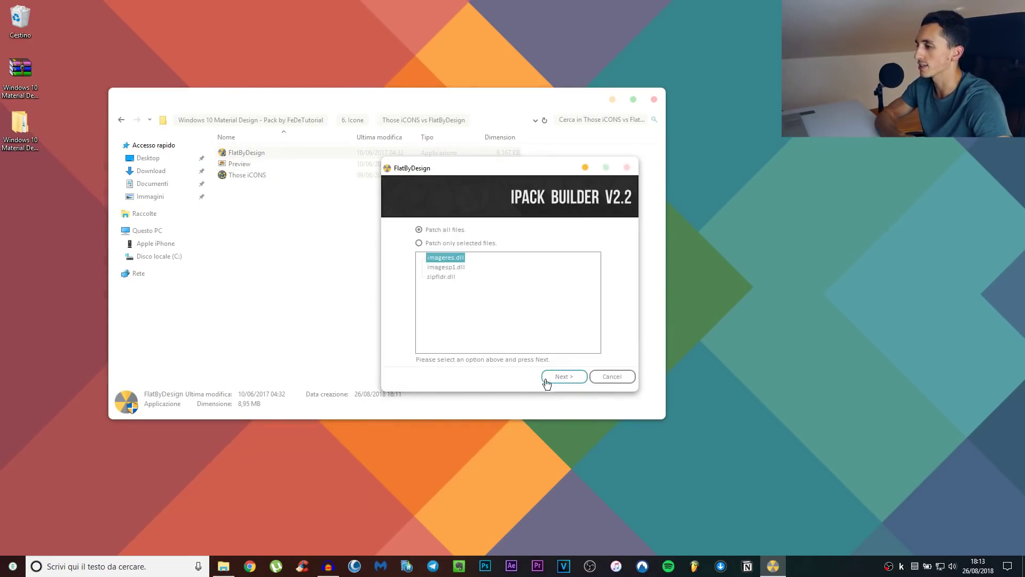
pyautogui.click(418, 230)
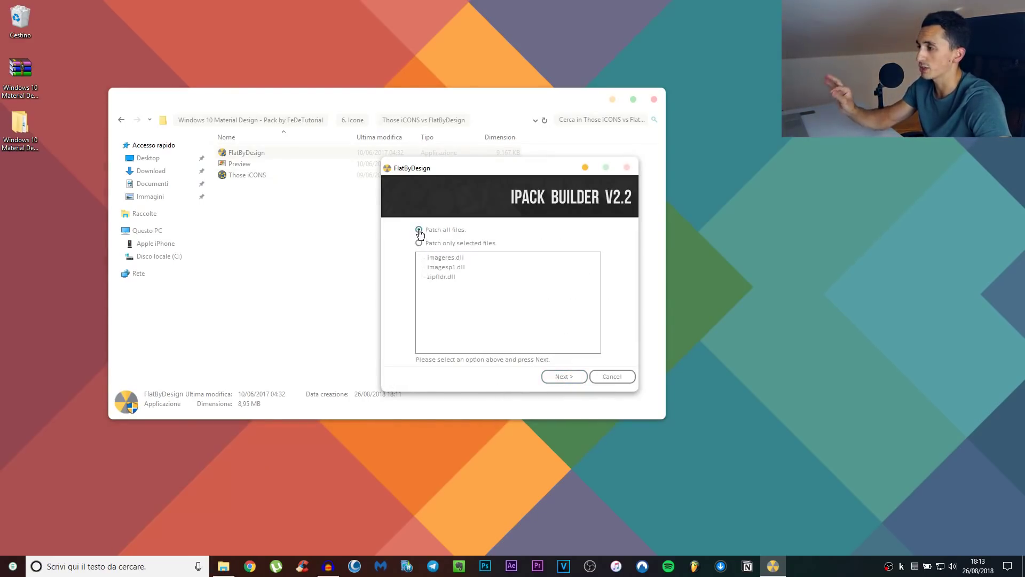
pyautogui.click(556, 377)
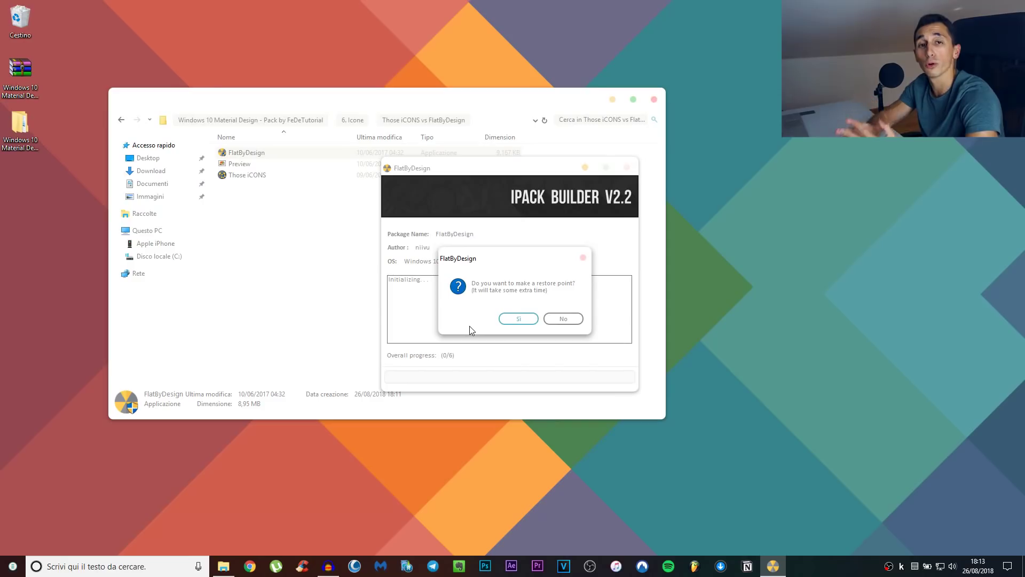
pyautogui.click(515, 319)
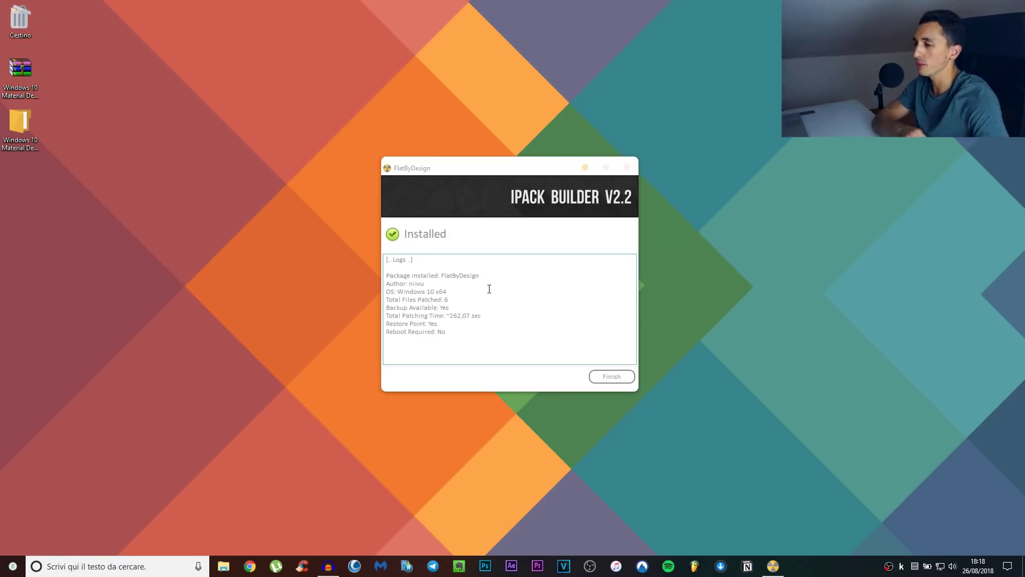
pyautogui.click(610, 378)
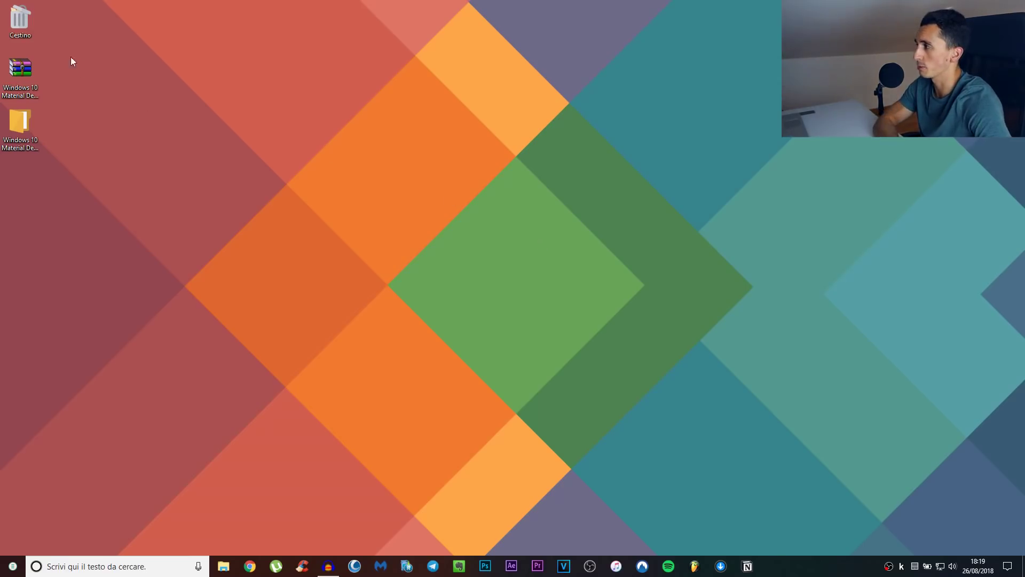
# Check the changed icons on the desktop and in Questo PC, and close the File Explorer window
pyautogui.click(25, 126)
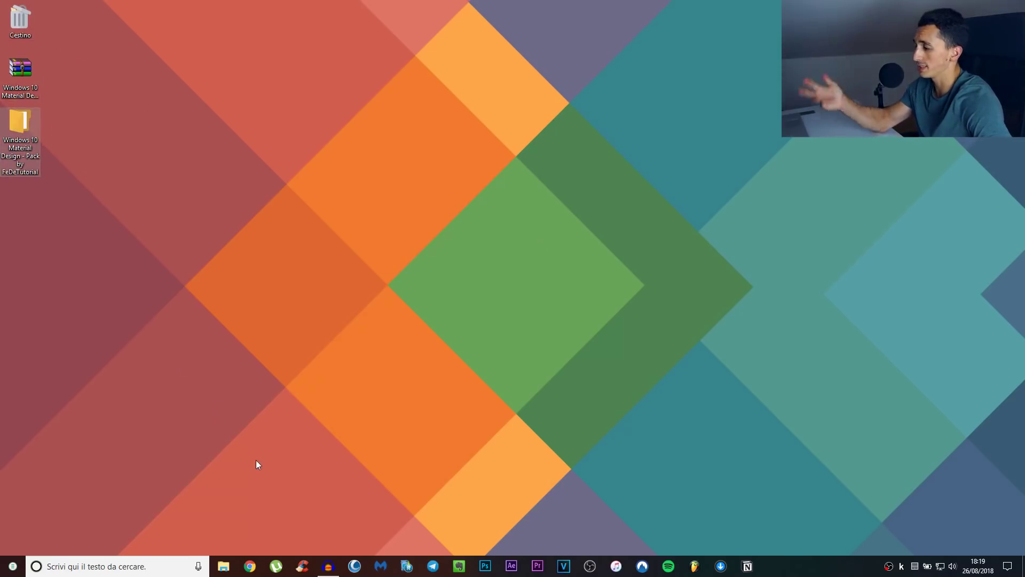
pyautogui.click(223, 566)
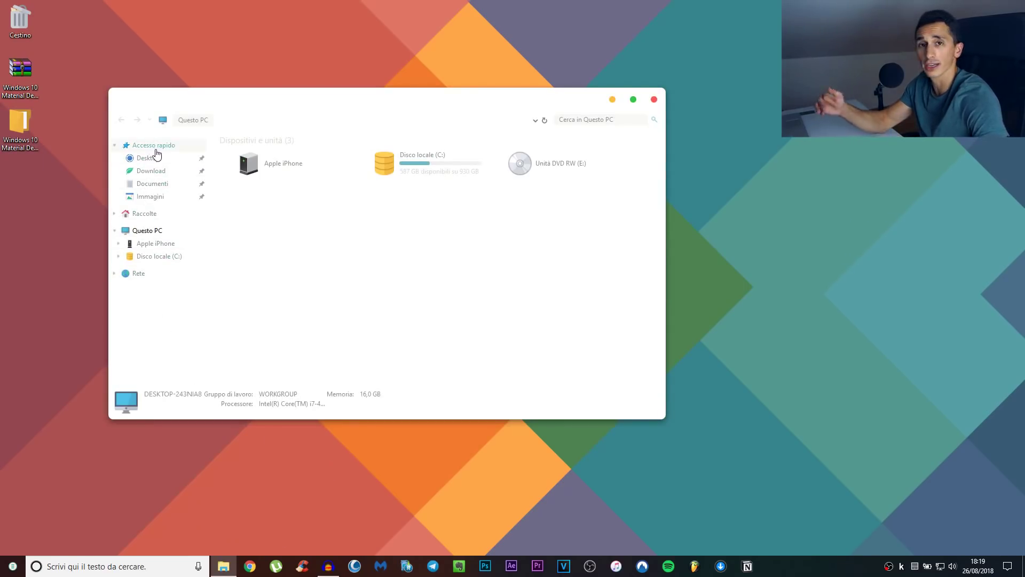
pyautogui.click(654, 100)
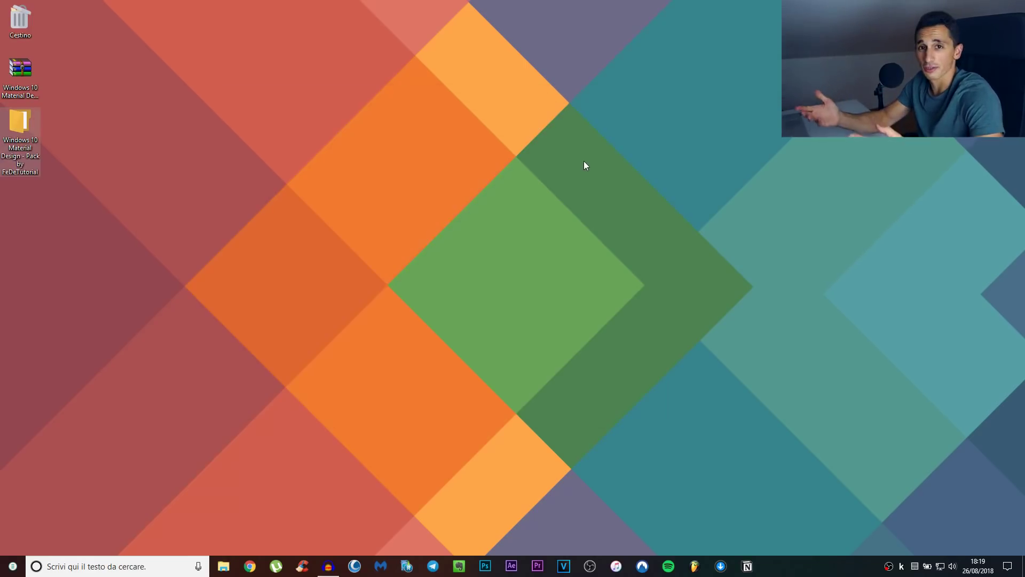
# Launch the ClassicShellSetup_4_3_1-it installer from the pack's 7. ClassicShell folder
pyautogui.doubleClick(37, 131)
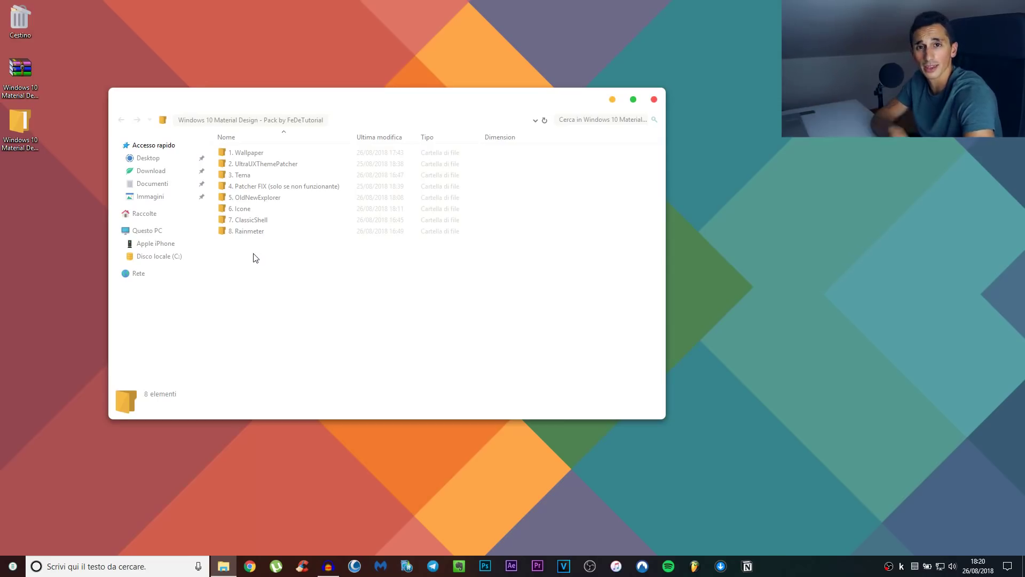
pyautogui.doubleClick(250, 220)
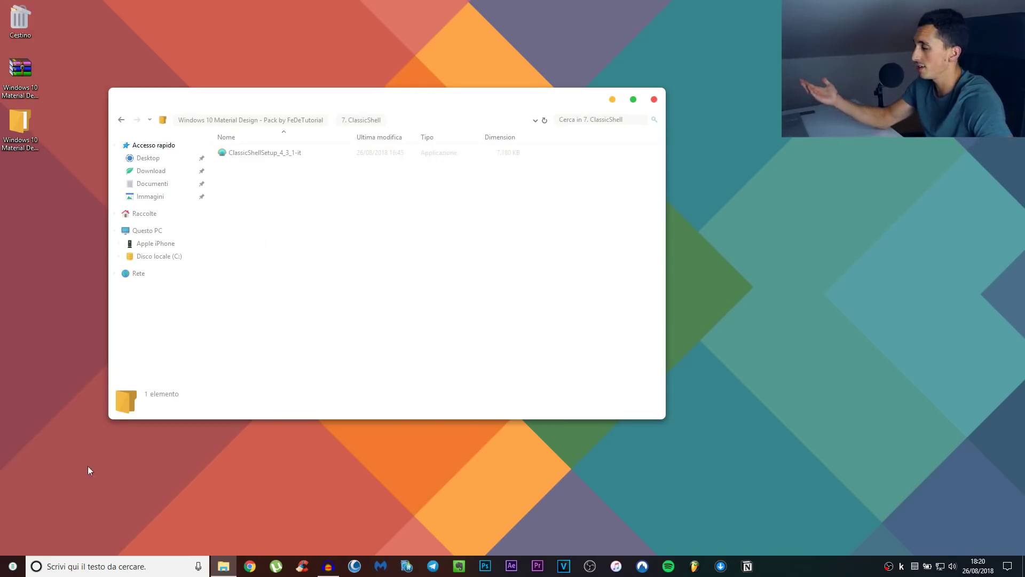
pyautogui.press('super')
pyautogui.click(383, 301)
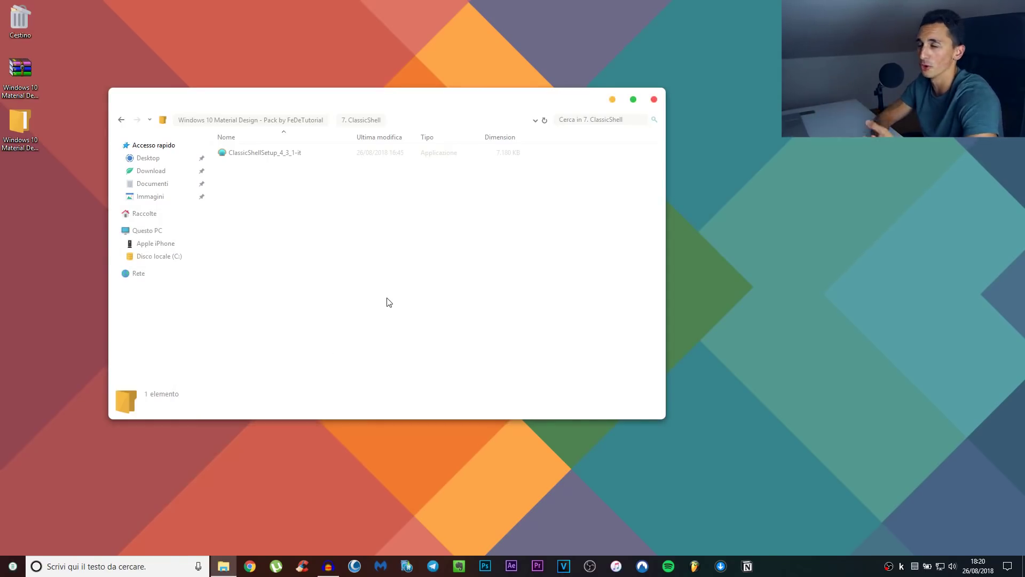
pyautogui.doubleClick(247, 155)
# Start the Classic Shell setup and accept the licence agreement to reach the custom installation options
pyautogui.click(567, 366)
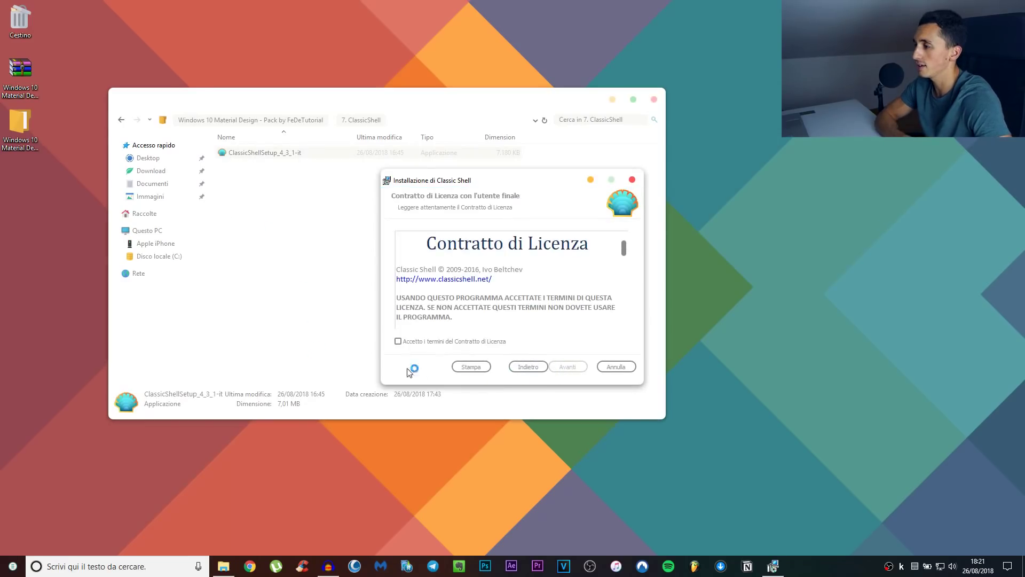
pyautogui.click(398, 341)
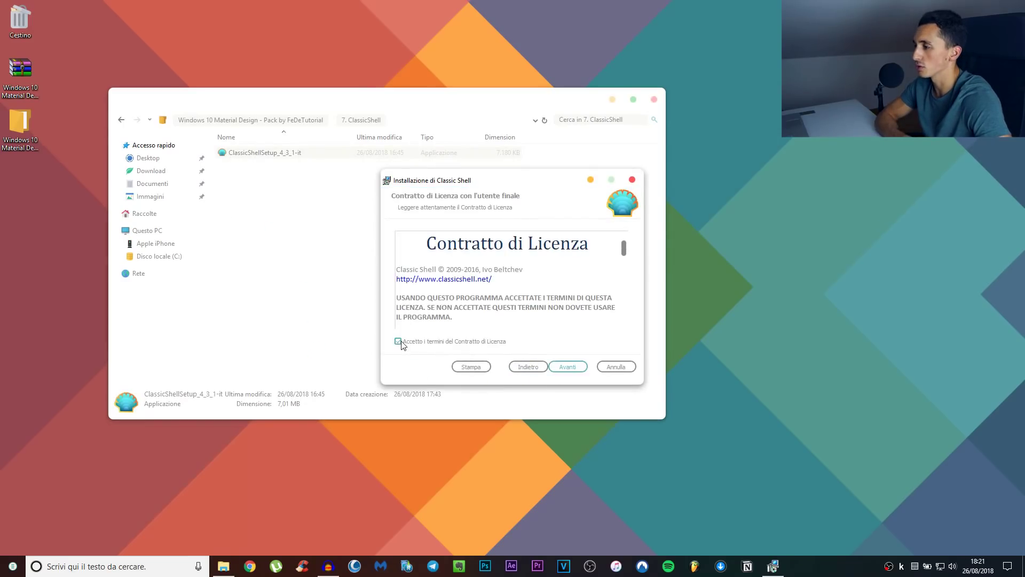
pyautogui.click(567, 367)
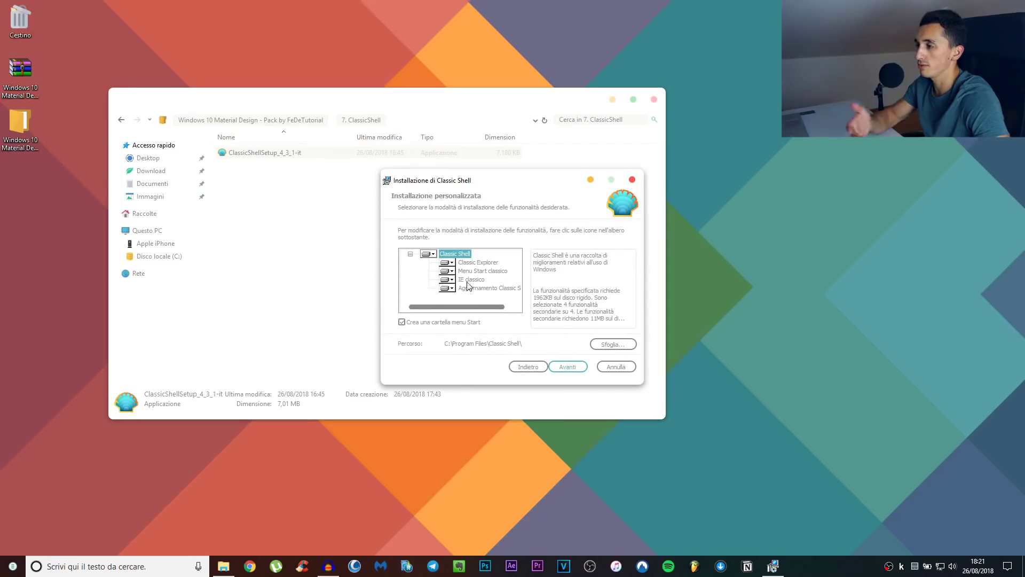
# Exclude the Classic Explorer and IE classico features from the Classic Shell installation
pyautogui.click(451, 263)
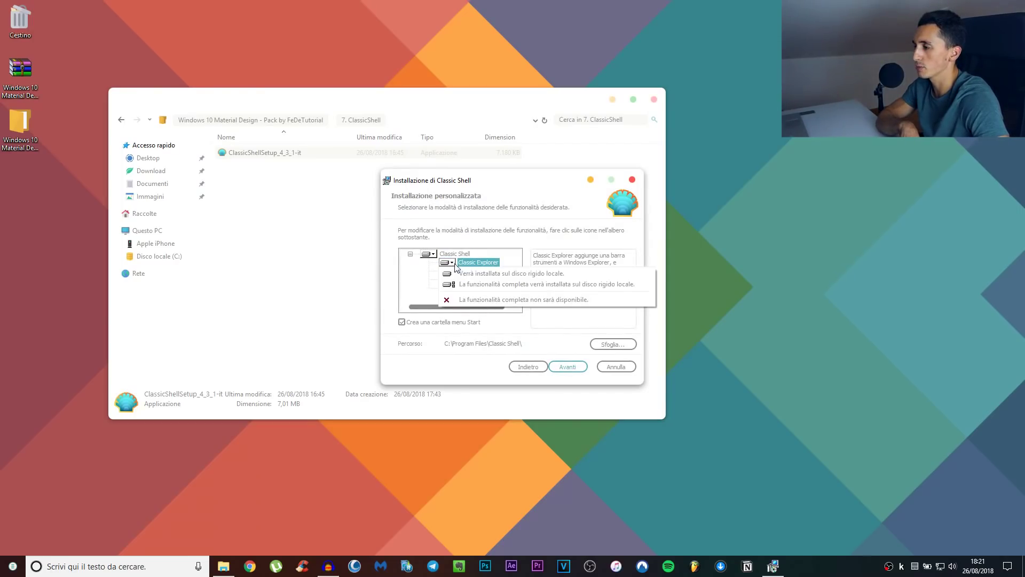
pyautogui.click(512, 300)
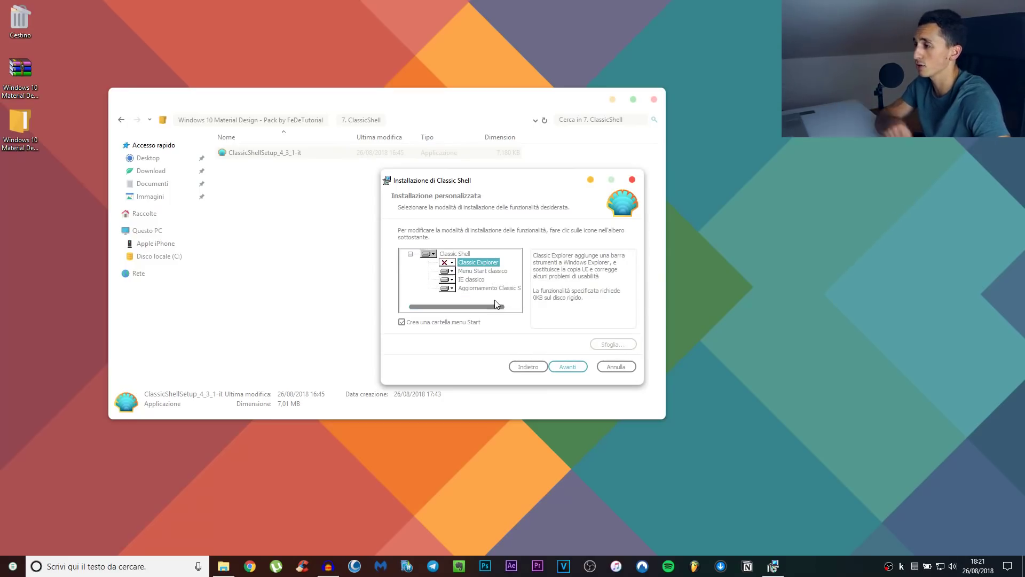
pyautogui.click(466, 280)
pyautogui.click(450, 281)
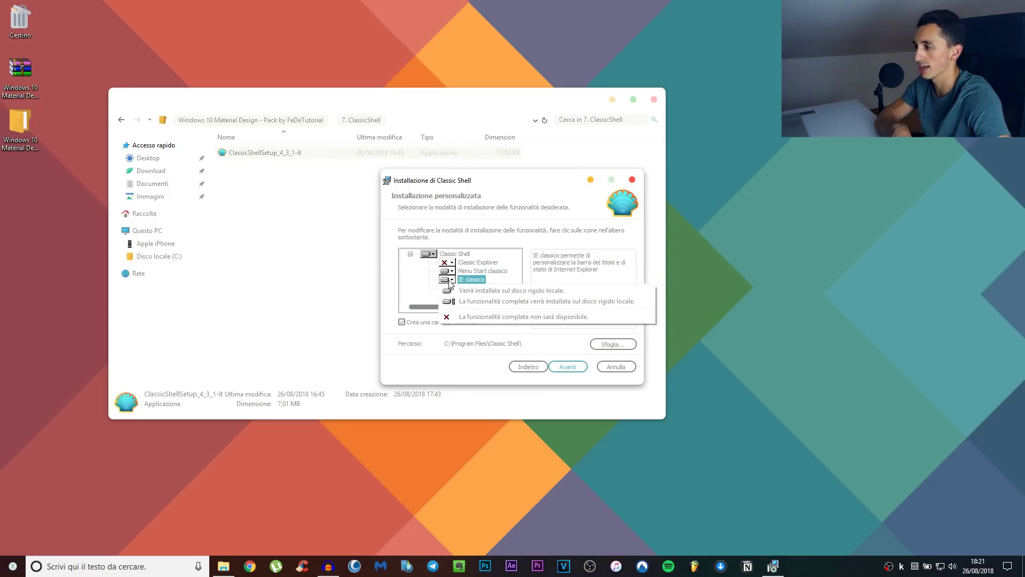
pyautogui.click(466, 317)
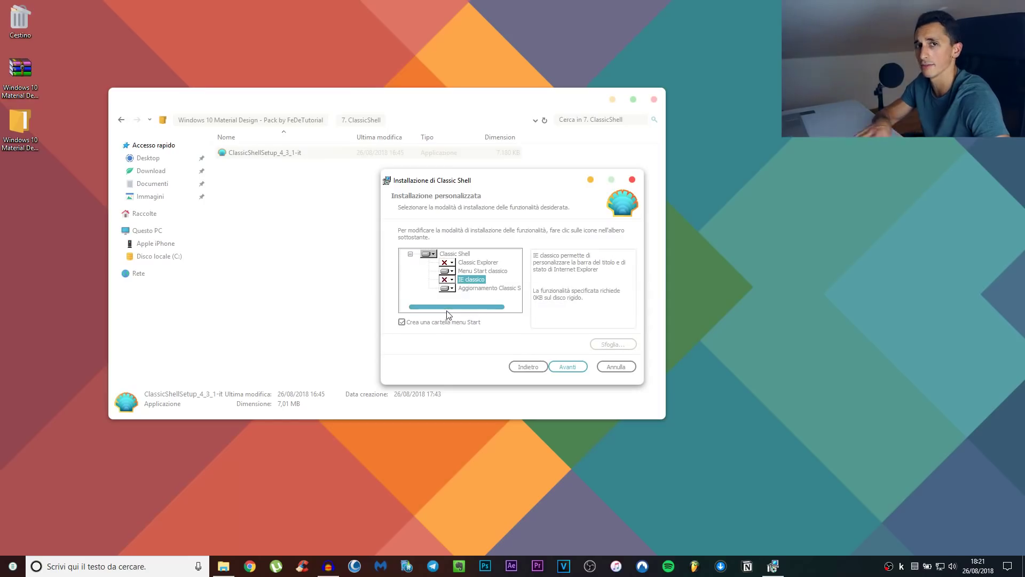
# Install Classic Shell with the chosen features, finish the setup and close the File Explorer window
pyautogui.click(566, 368)
pyautogui.click(572, 368)
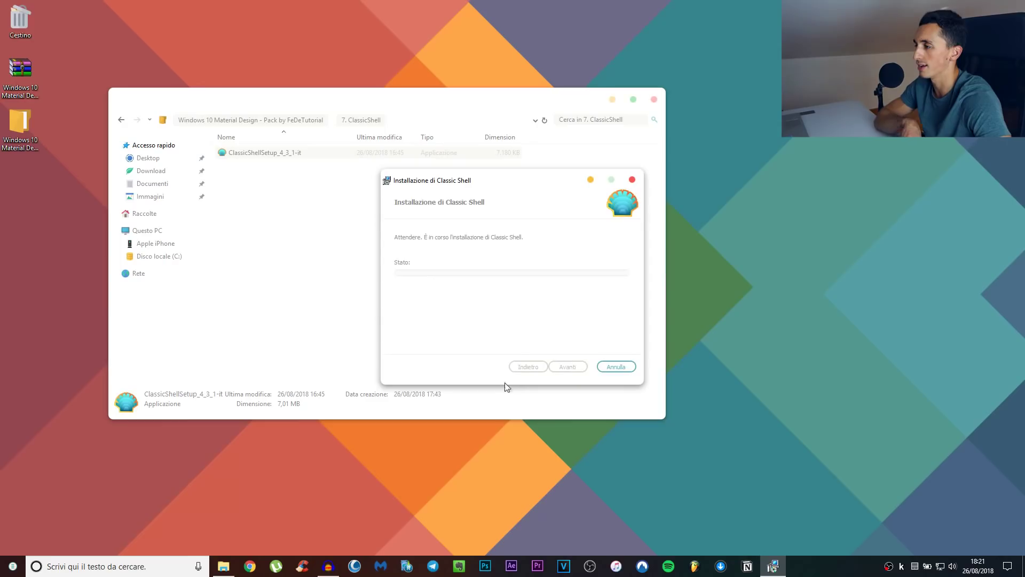
pyautogui.click(521, 349)
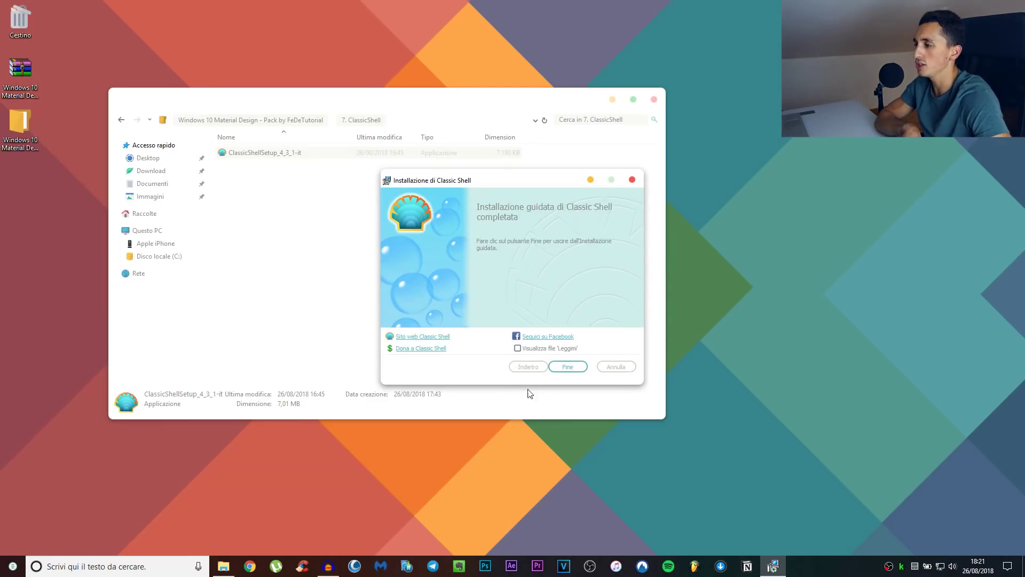
pyautogui.click(568, 367)
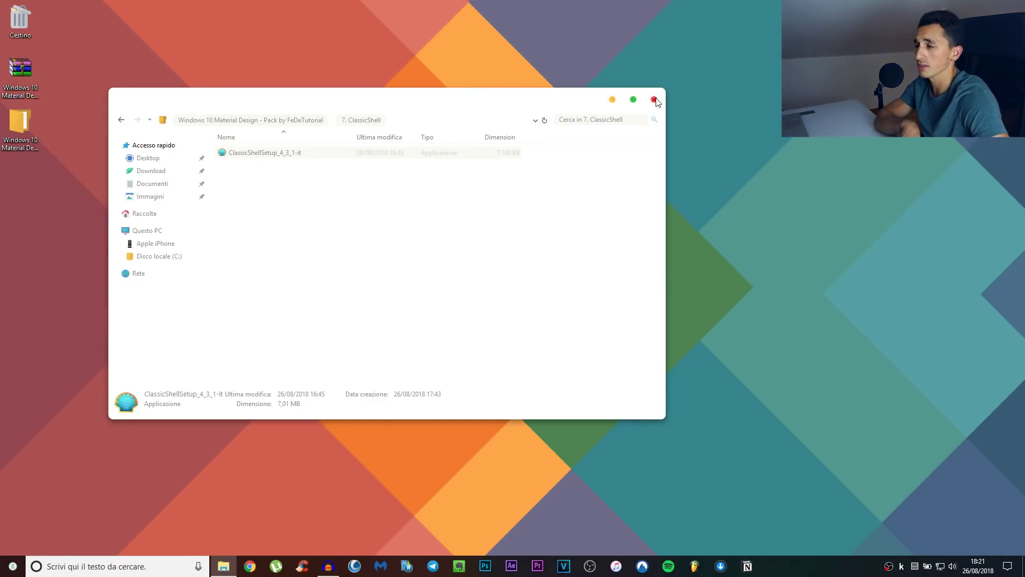
pyautogui.click(654, 100)
# Look at the classic Start menu and the Aspetto del menu options in its settings, and close them without changes
pyautogui.click(12, 566)
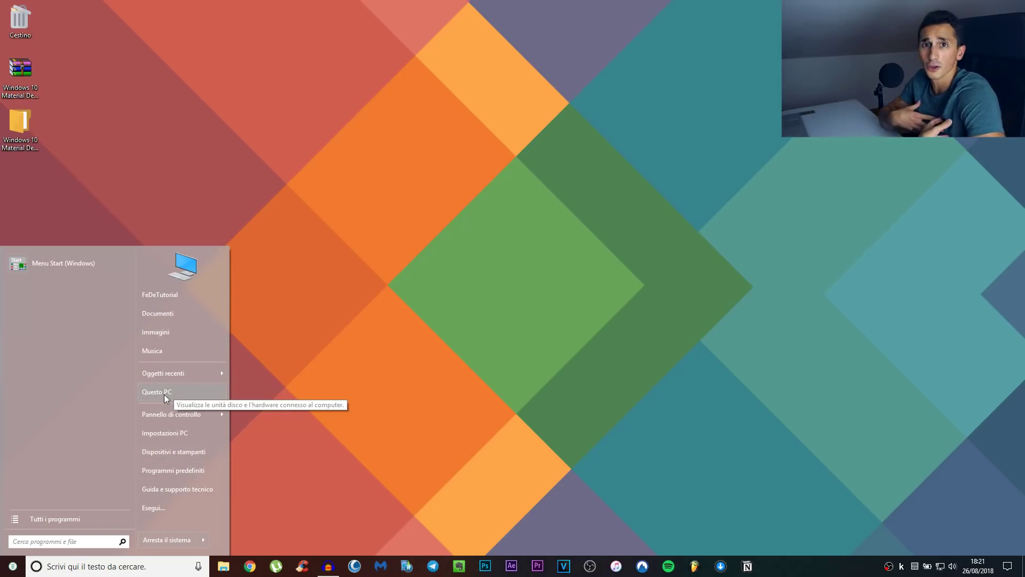
pyautogui.click(11, 567)
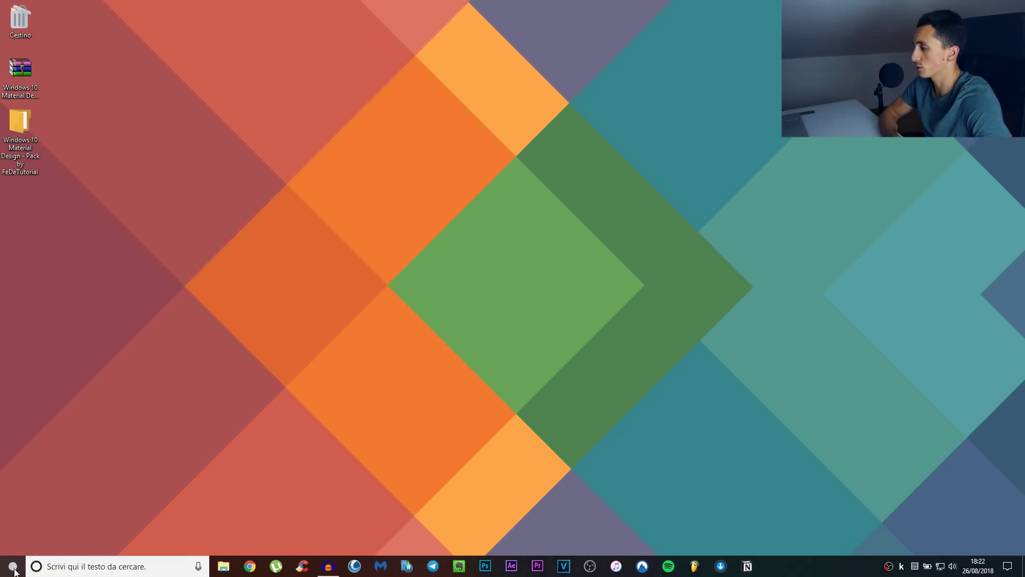
pyautogui.rightClick(10, 570)
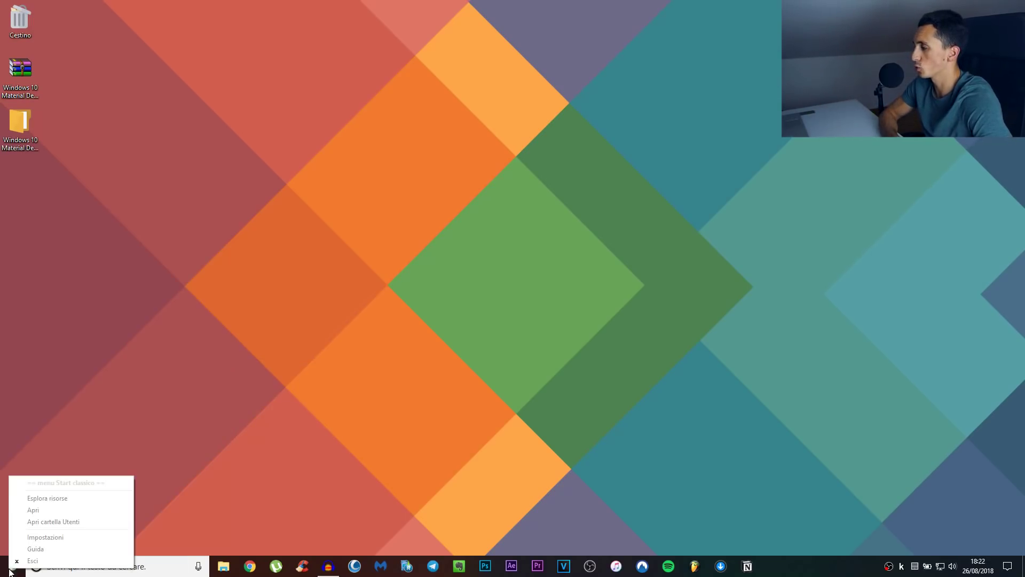
pyautogui.click(44, 537)
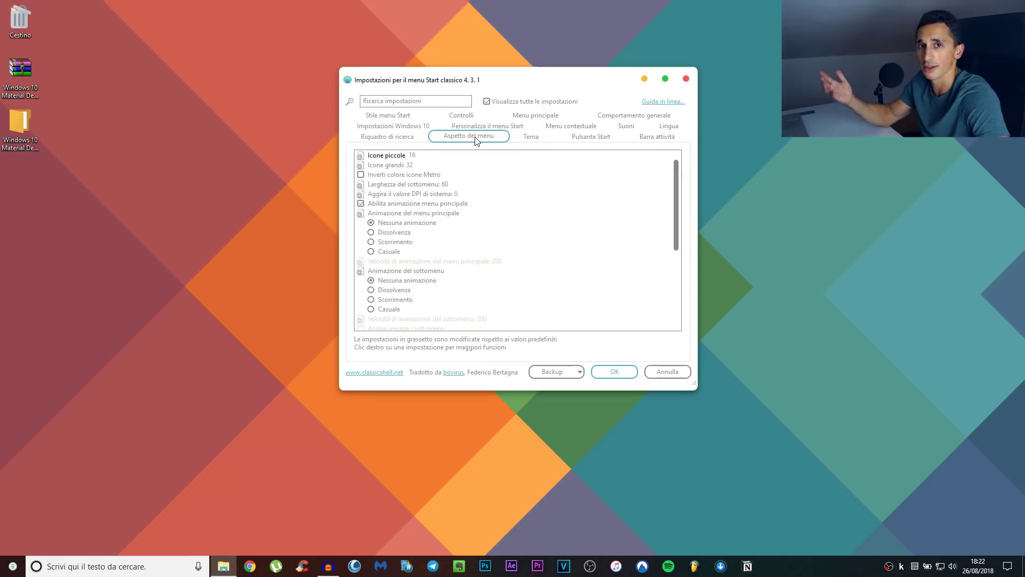
pyautogui.press('Escape')
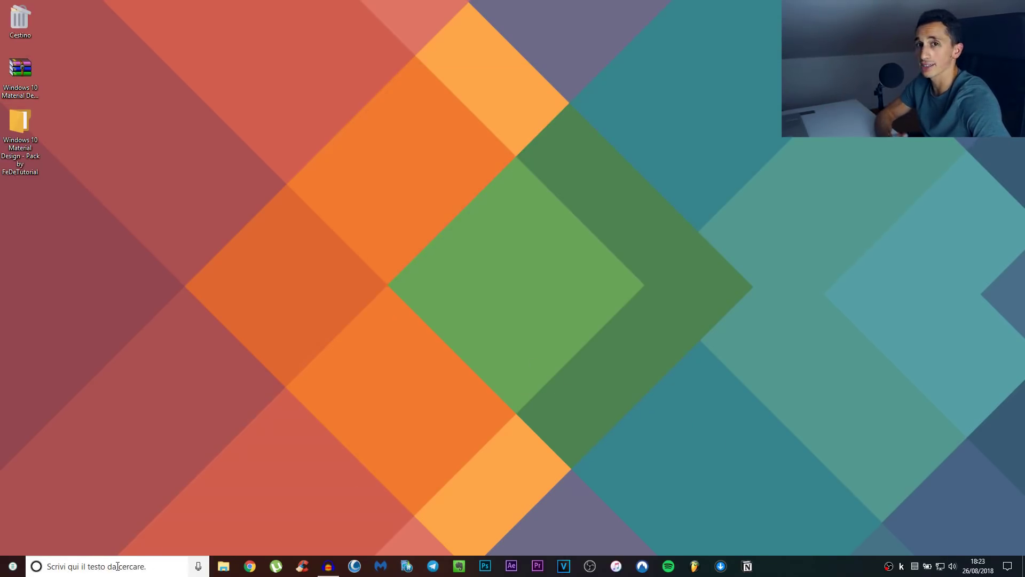
# Search the classic Start menu for "google chrome" and close the menu
pyautogui.click(12, 565)
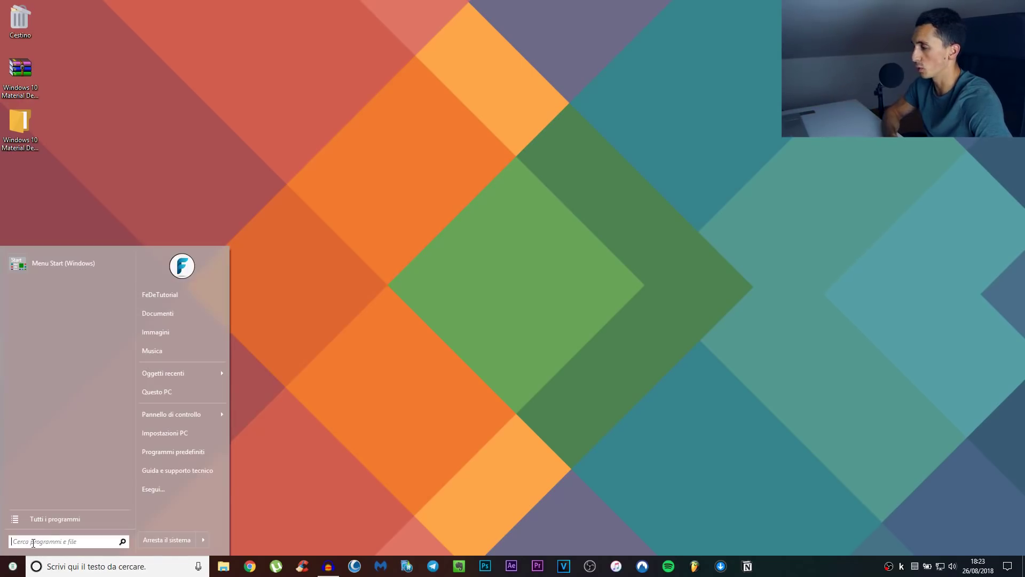
pyautogui.write('google chrome')
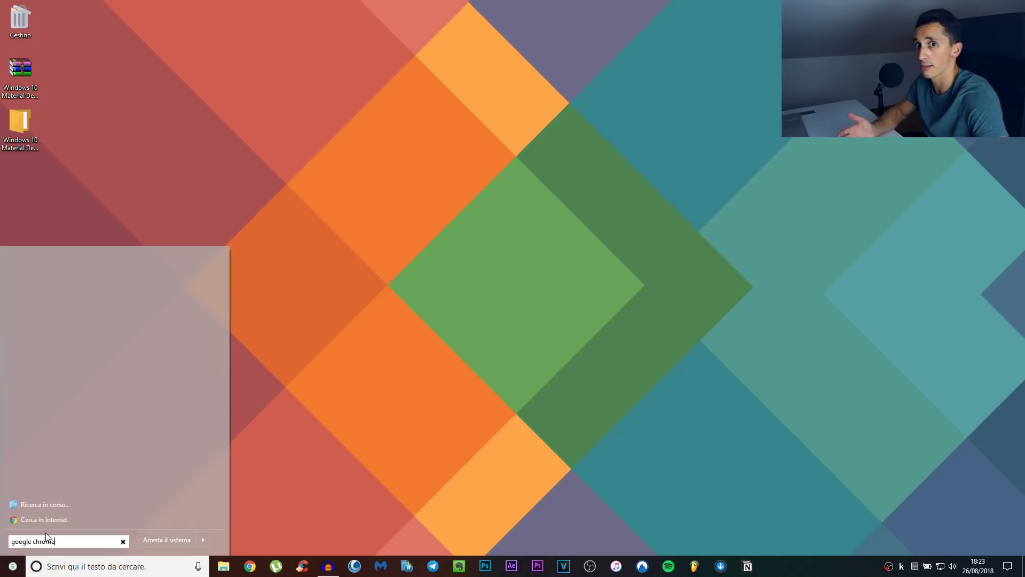
pyautogui.press('Escape')
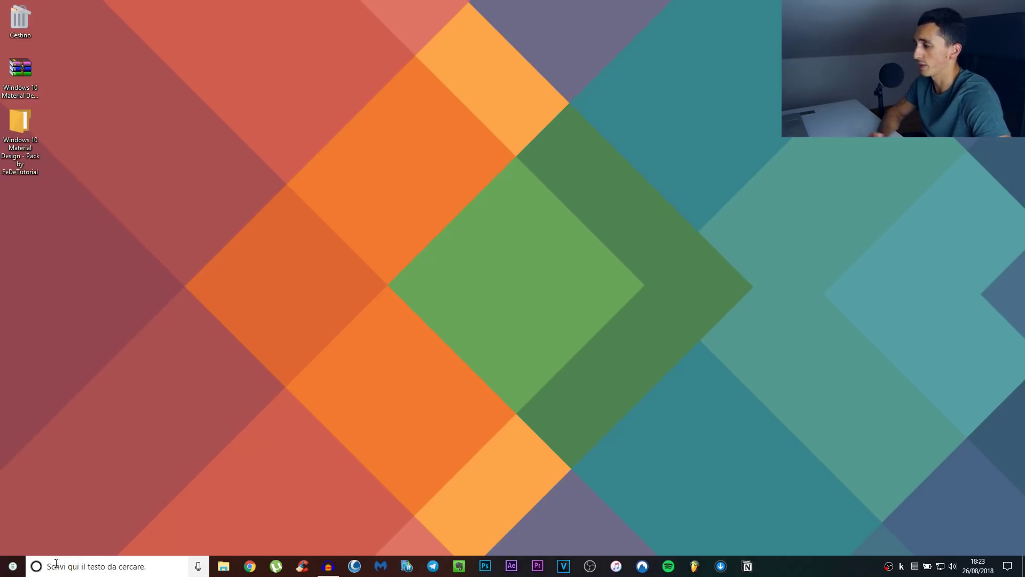
# Hide the Cortana search box from the taskbar by setting Cortana to Nascosta
pyautogui.rightClick(799, 571)
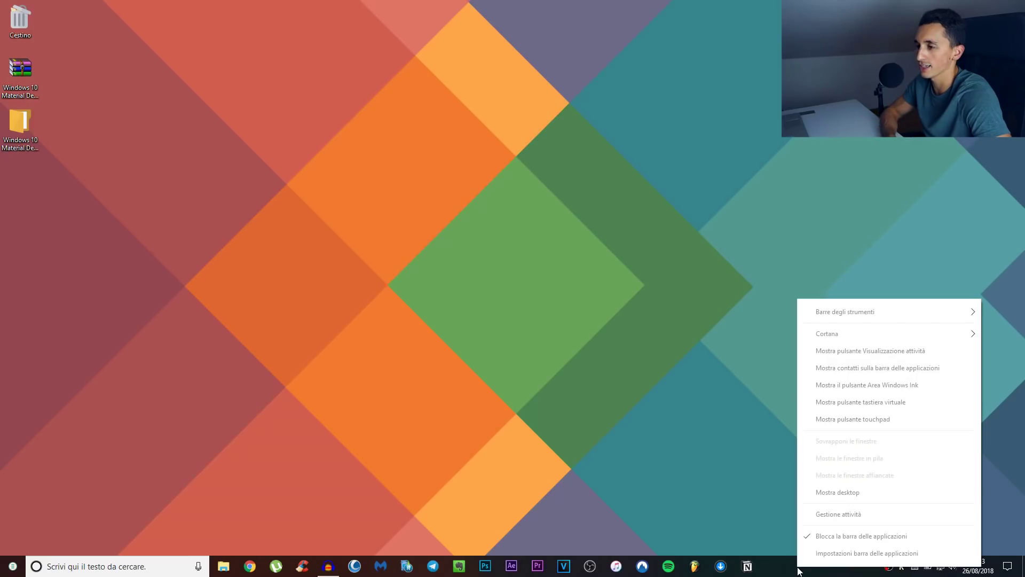
pyautogui.moveTo(823, 337)
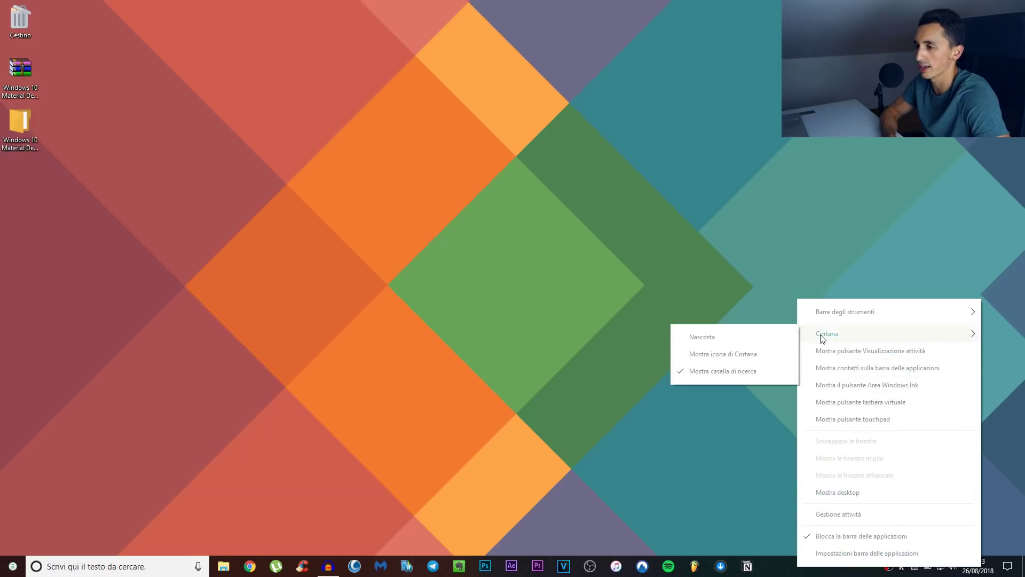
pyautogui.click(719, 336)
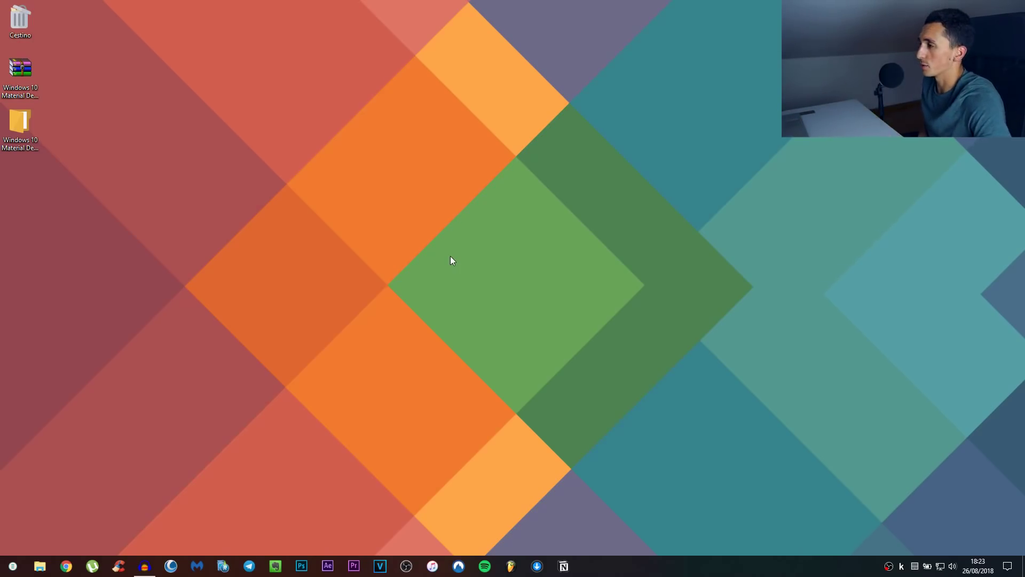
# Open the Link text file in the 8. Rainmeter folder of the Material Design pack
pyautogui.doubleClick(30, 127)
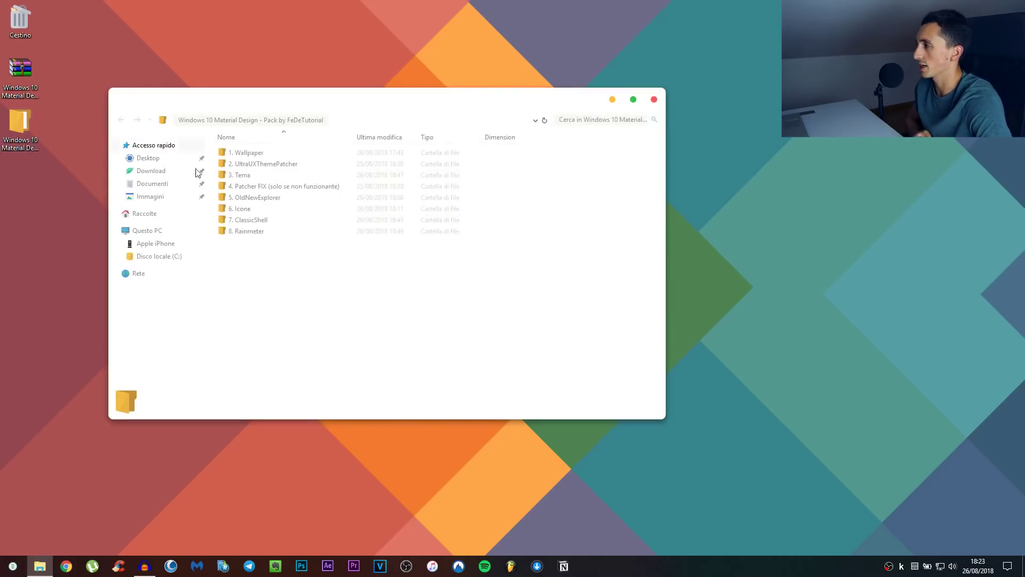
pyautogui.click(236, 232)
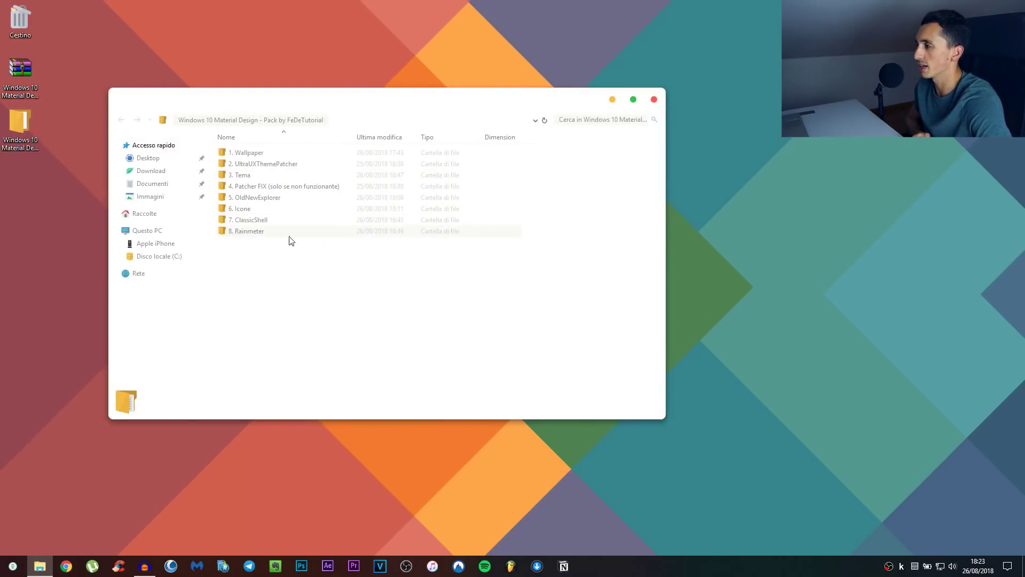
pyautogui.doubleClick(247, 233)
pyautogui.click(239, 155)
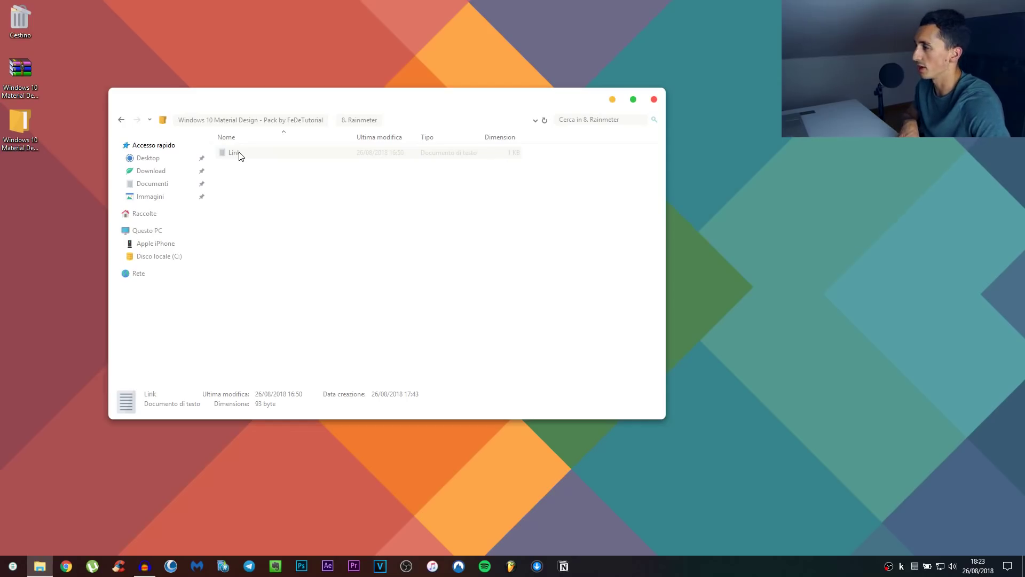
pyautogui.doubleClick(239, 155)
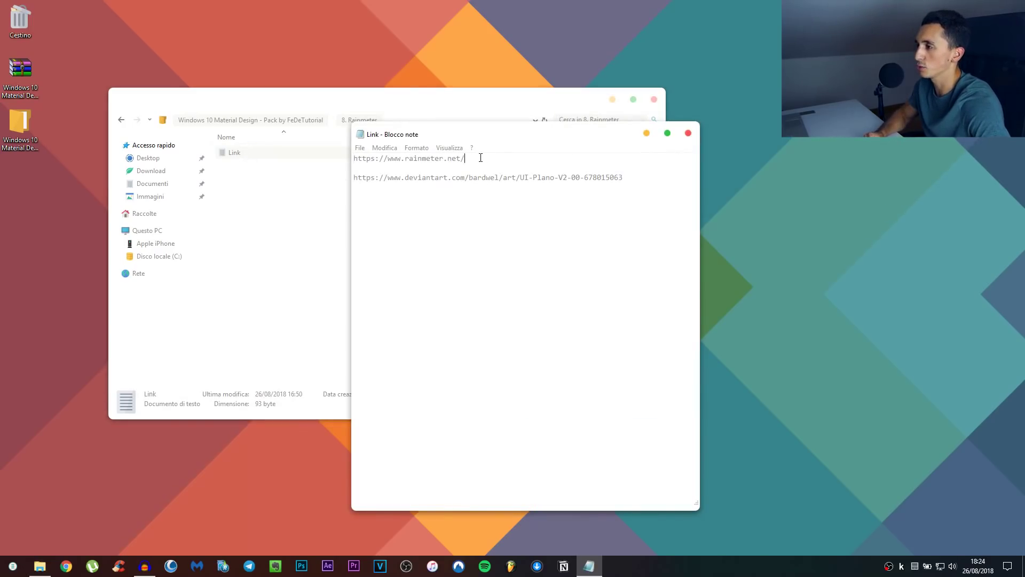
pyautogui.moveTo(481, 158); pyautogui.dragTo(343, 157)
pyautogui.rightClick(382, 159)
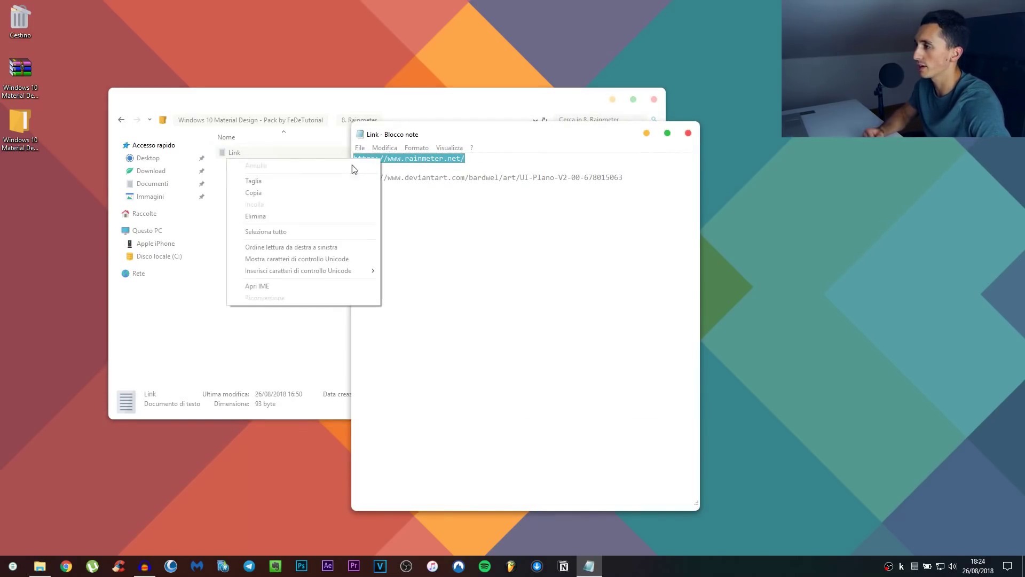
pyautogui.click(325, 196)
pyautogui.click(68, 563)
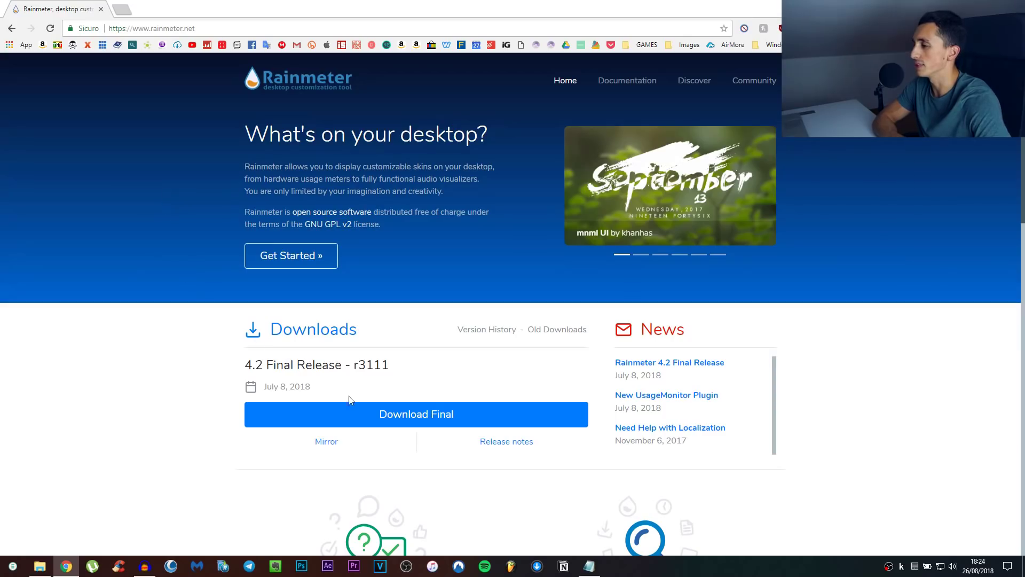
# Download the Rainmeter 4.2 final release to the desktop as Rainmeter-4.2, and return to the desktop
pyautogui.click(417, 415)
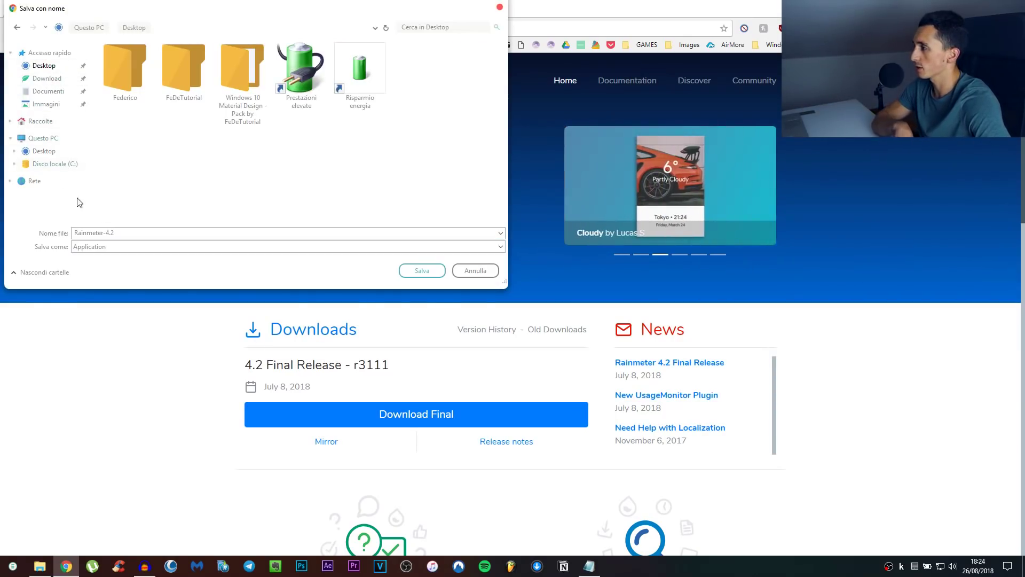
pyautogui.click(421, 270)
pyautogui.press('super+d')
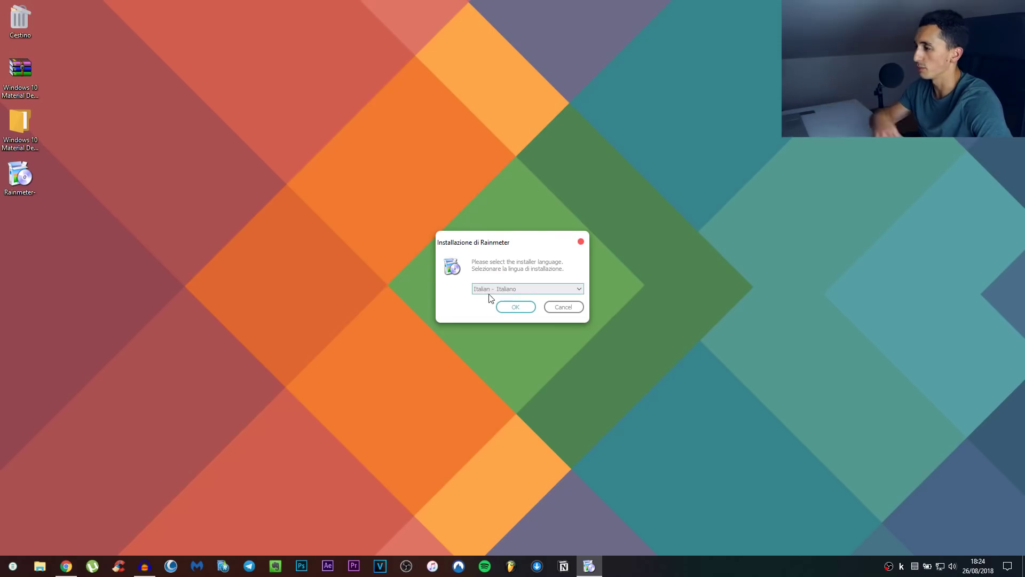
# Install Rainmeter in Italian as a standard 64-bit installation that starts with Windows, and run it on finishing
pyautogui.click(513, 308)
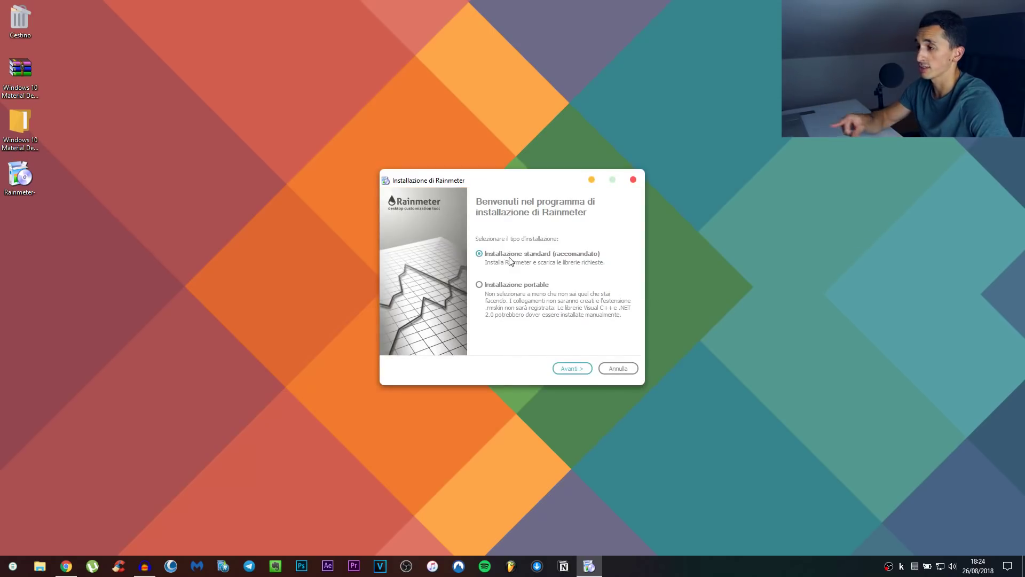
pyautogui.click(569, 371)
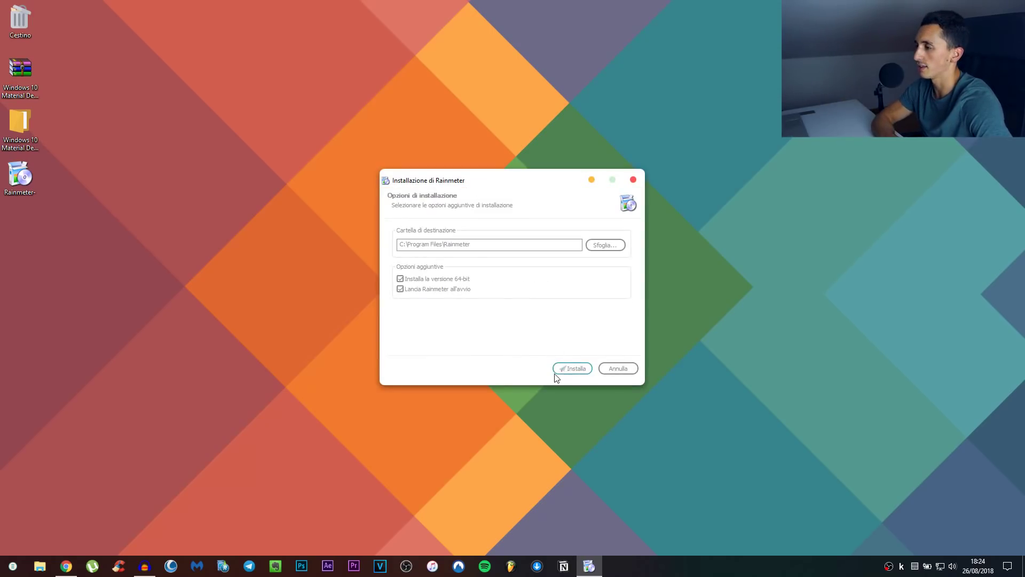
pyautogui.click(569, 369)
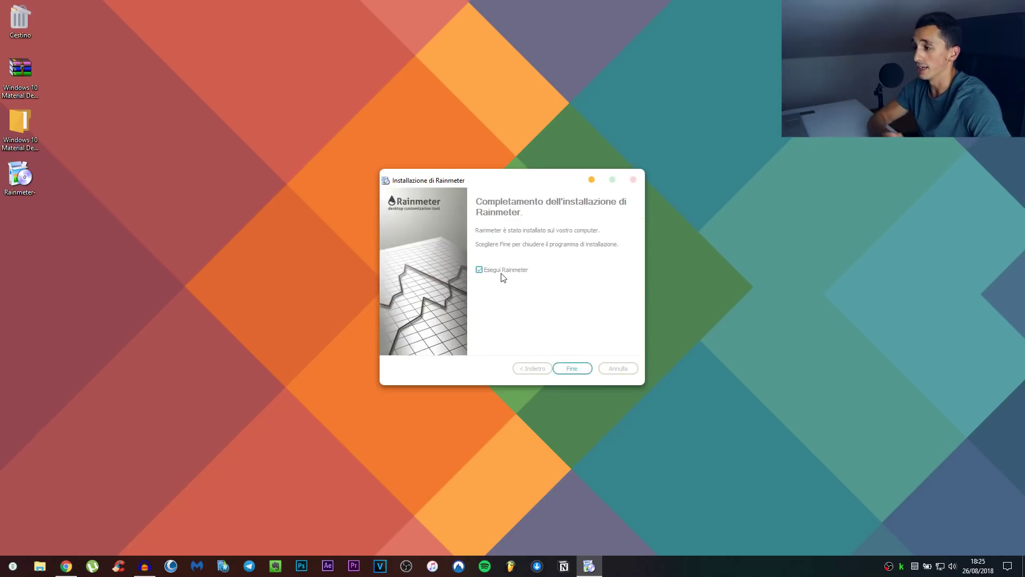
pyautogui.click(564, 370)
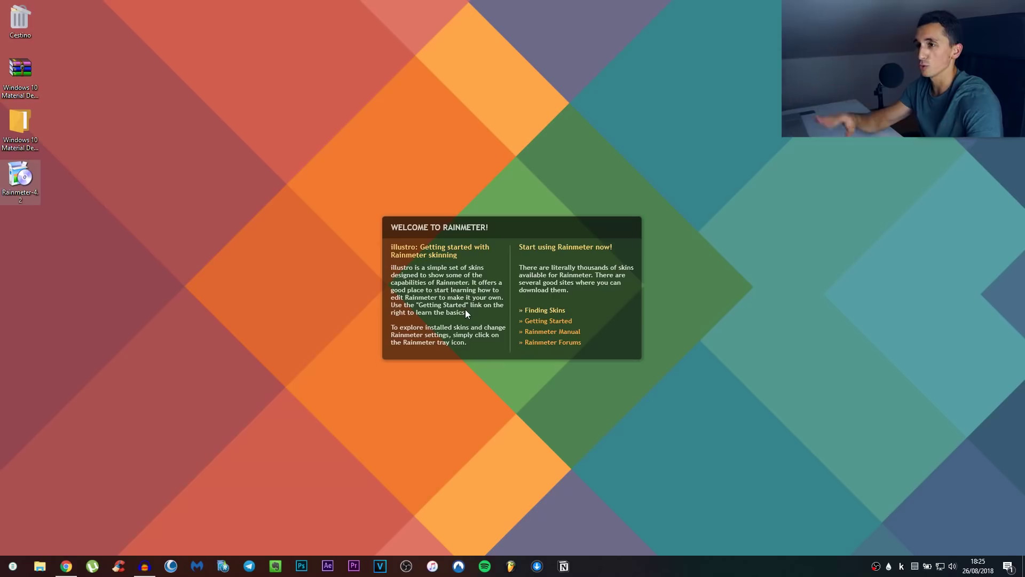
# Unload Rainmeter's illustro\Welcome skin from the desktop
pyautogui.rightClick(509, 229)
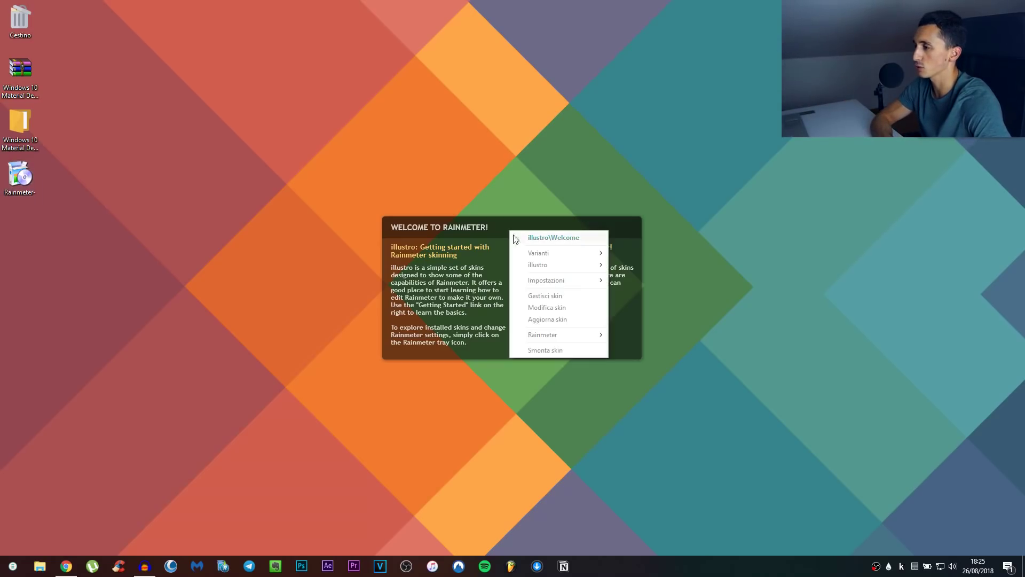
pyautogui.click(539, 350)
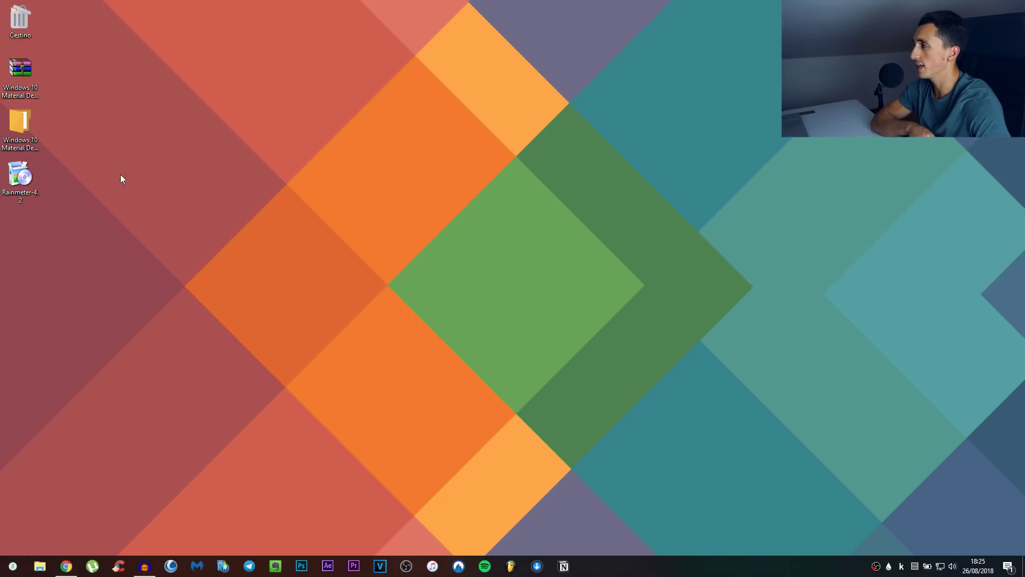
# Copy the DeviantArt UI-Plano-V2-00 address from the Link file in the pack's 8. Rainmeter folder
pyautogui.doubleClick(22, 123)
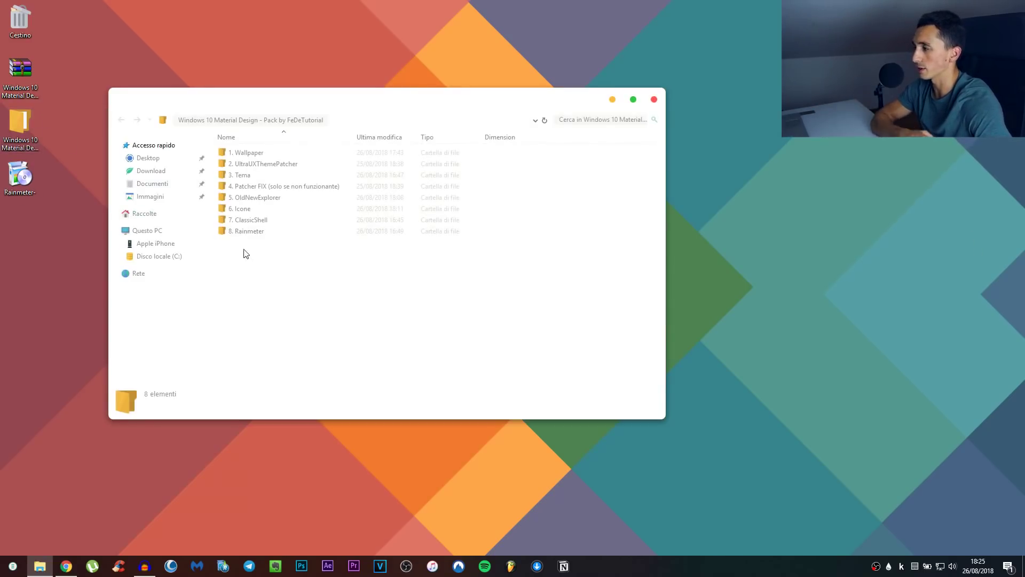
pyautogui.doubleClick(244, 231)
pyautogui.doubleClick(240, 158)
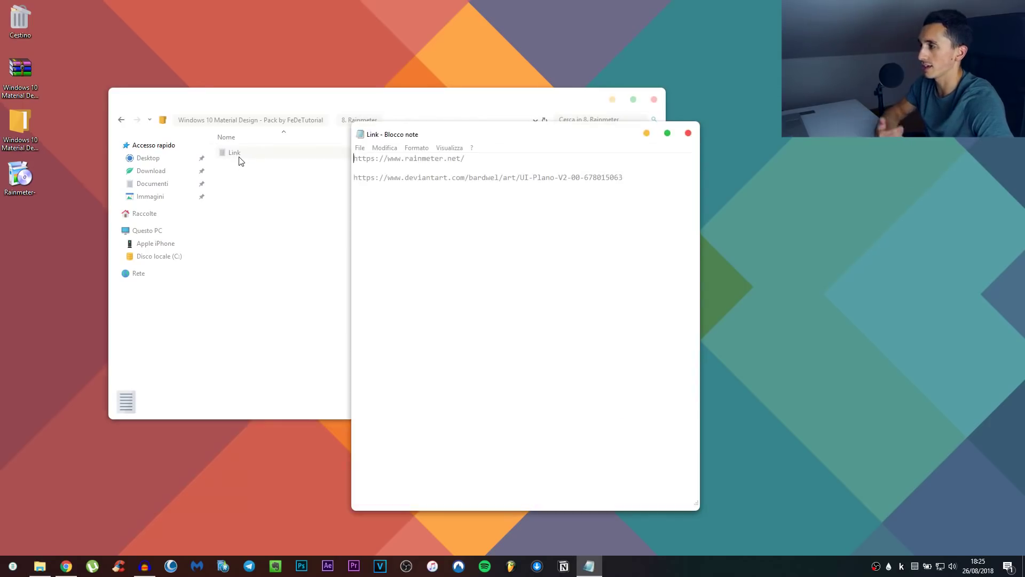
pyautogui.moveTo(623, 179); pyautogui.dragTo(366, 185)
pyautogui.press('super+c')
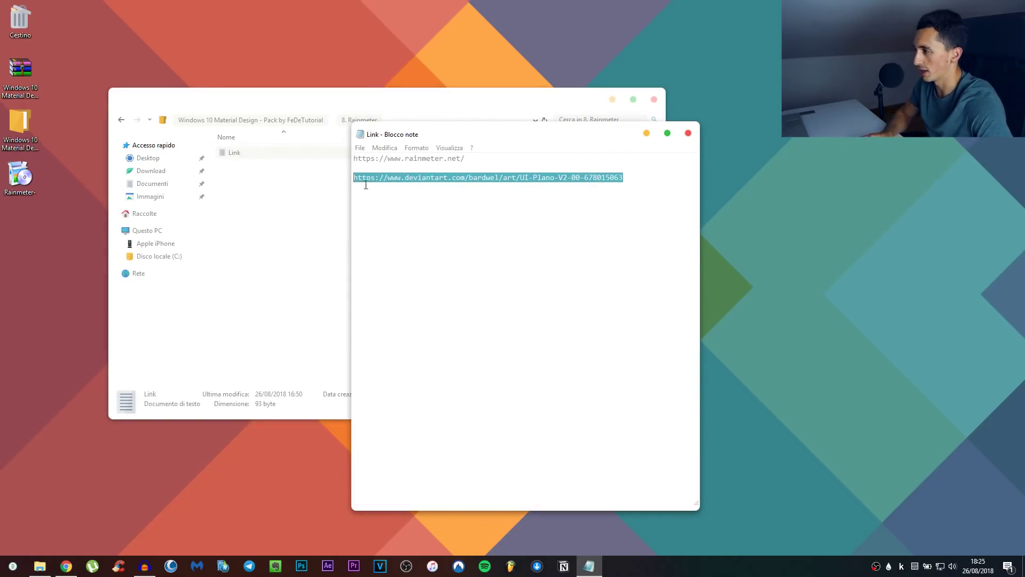
pyautogui.rightClick(366, 184)
pyautogui.click(251, 217)
# Switch to Chrome and open the copied DeviantArt UI-Plano address in place of the Rainmeter site
pyautogui.click(67, 566)
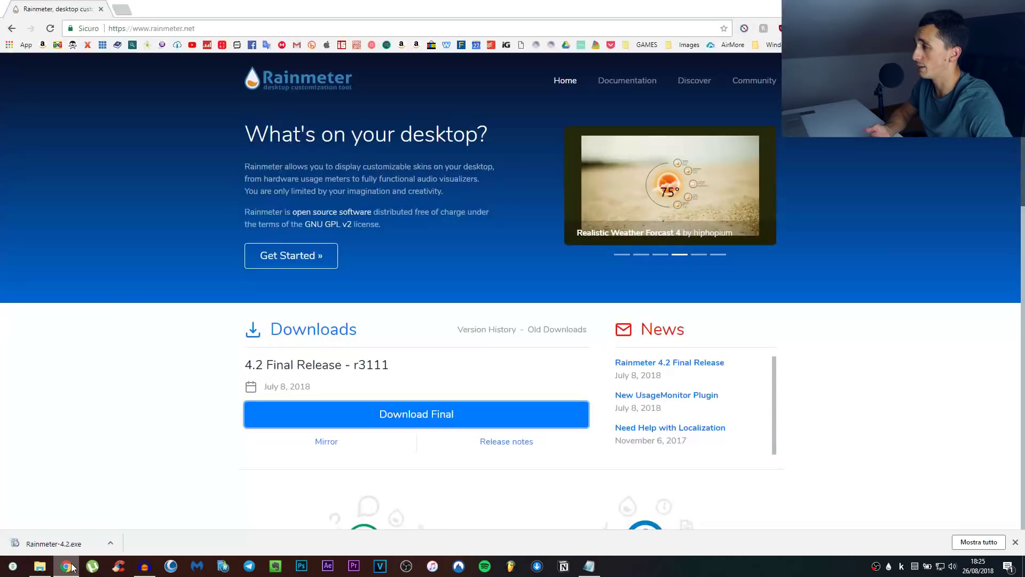
pyautogui.click(258, 30)
pyautogui.rightClick(258, 30)
pyautogui.click(299, 105)
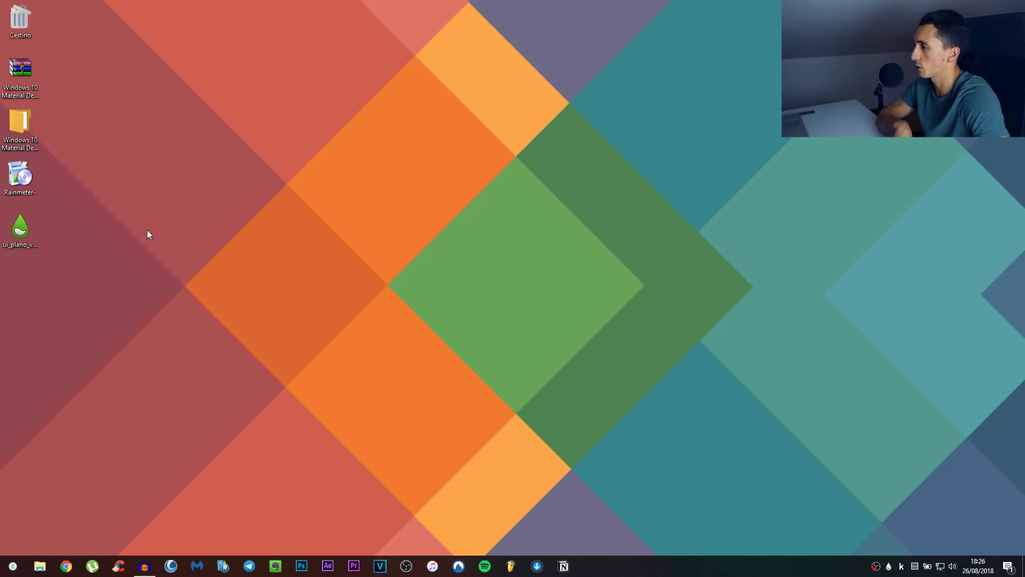
# Install the downloaded UI-Plano skin package with its included skins loaded, and unload the UI-Plano\Weather skin from the desktop
pyautogui.doubleClick(21, 228)
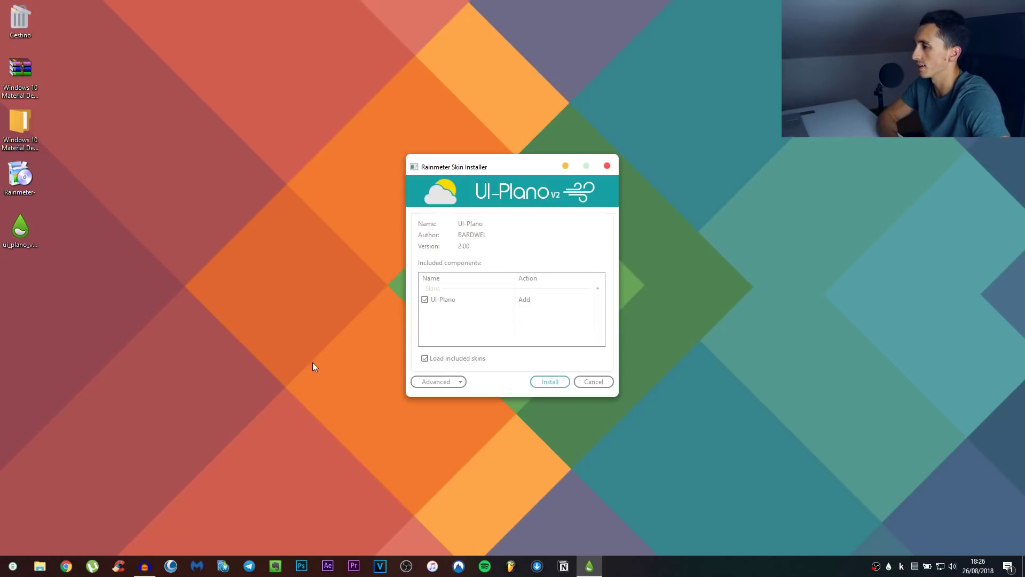
pyautogui.click(545, 381)
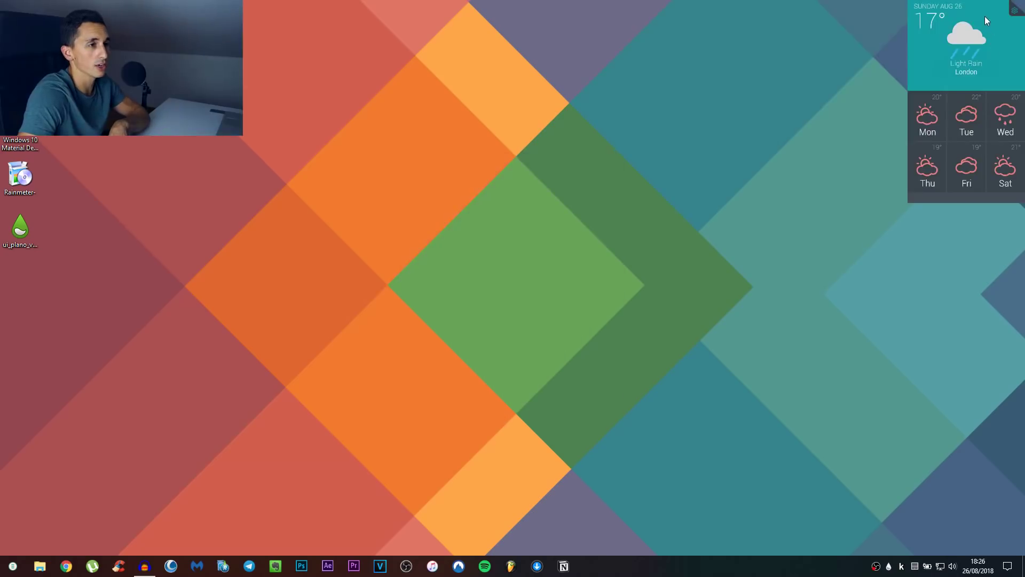
pyautogui.moveTo(985, 16); pyautogui.dragTo(732, 85)
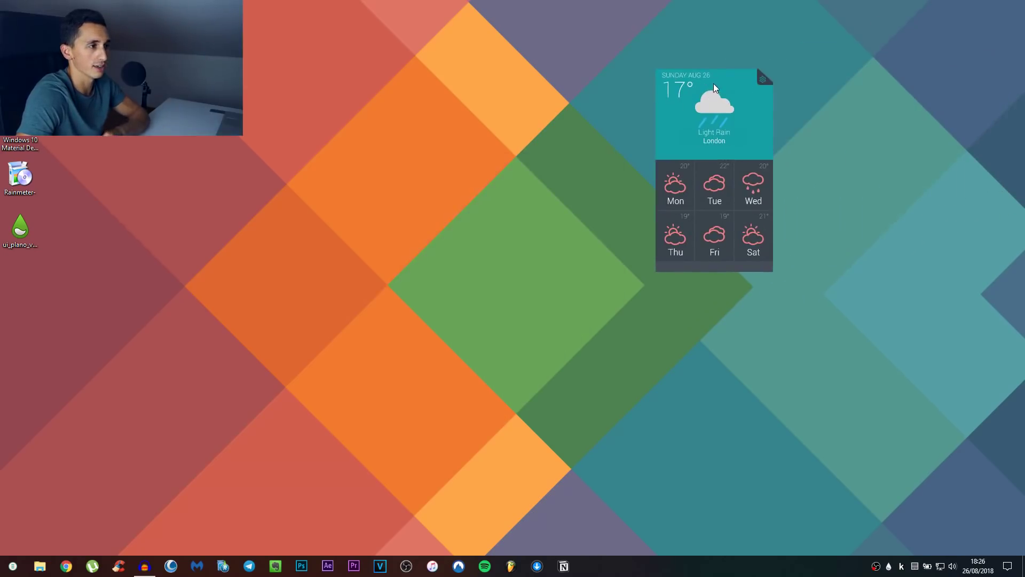
pyautogui.rightClick(715, 103)
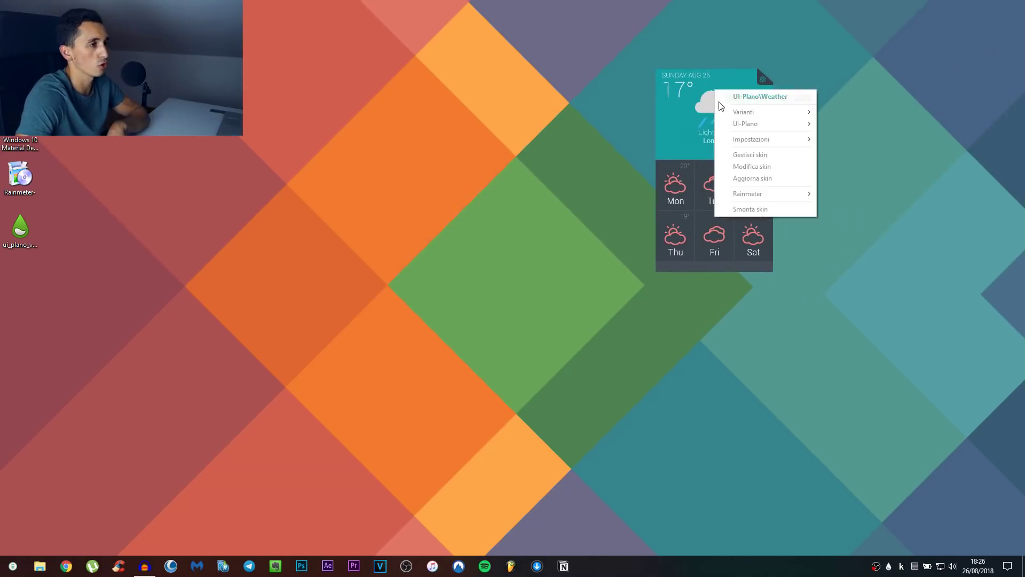
pyautogui.click(755, 208)
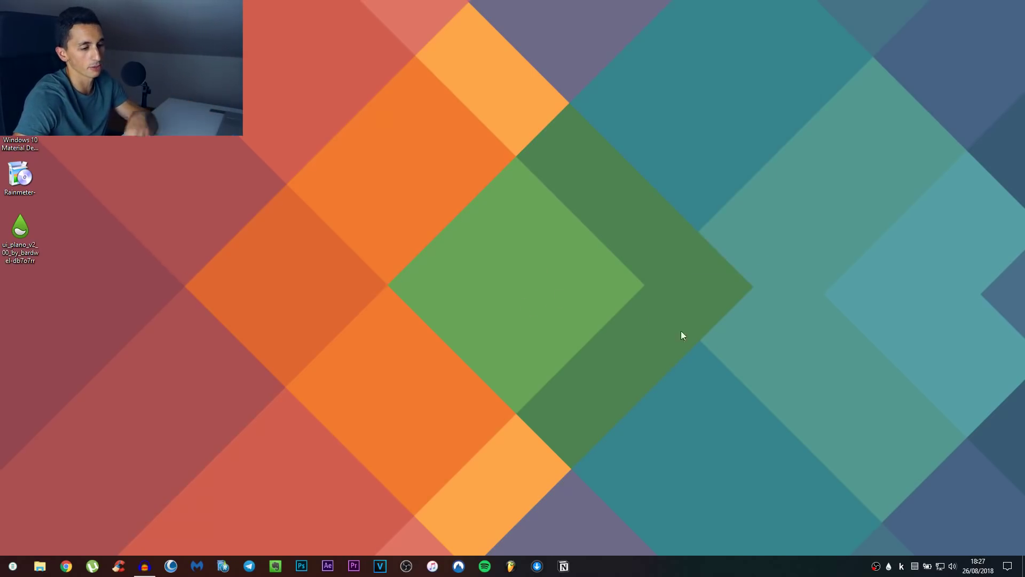
# Load the UI-Plano Settings.ini skin from Rainmeter's skin manager
pyautogui.click(888, 565)
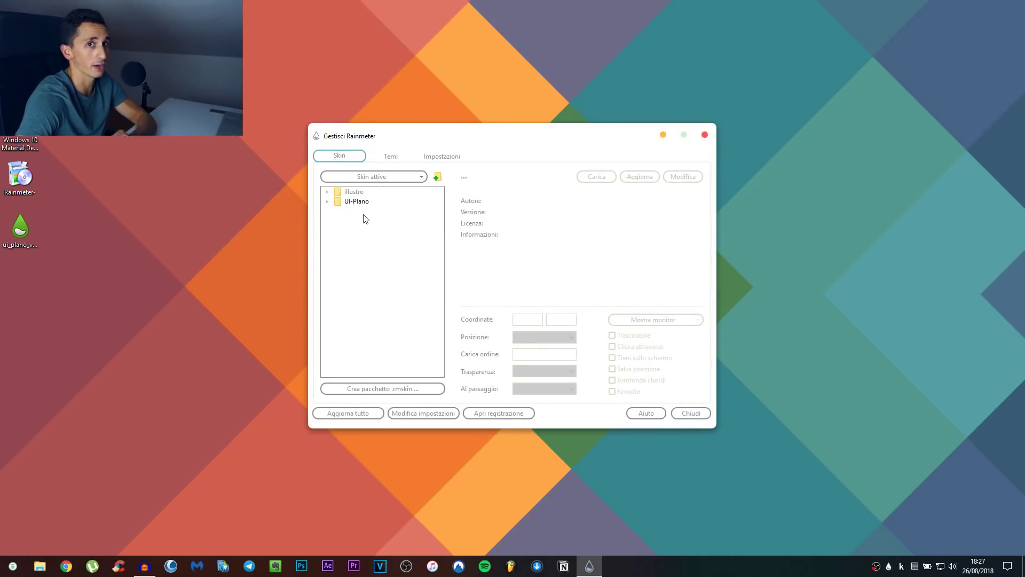
pyautogui.click(327, 202)
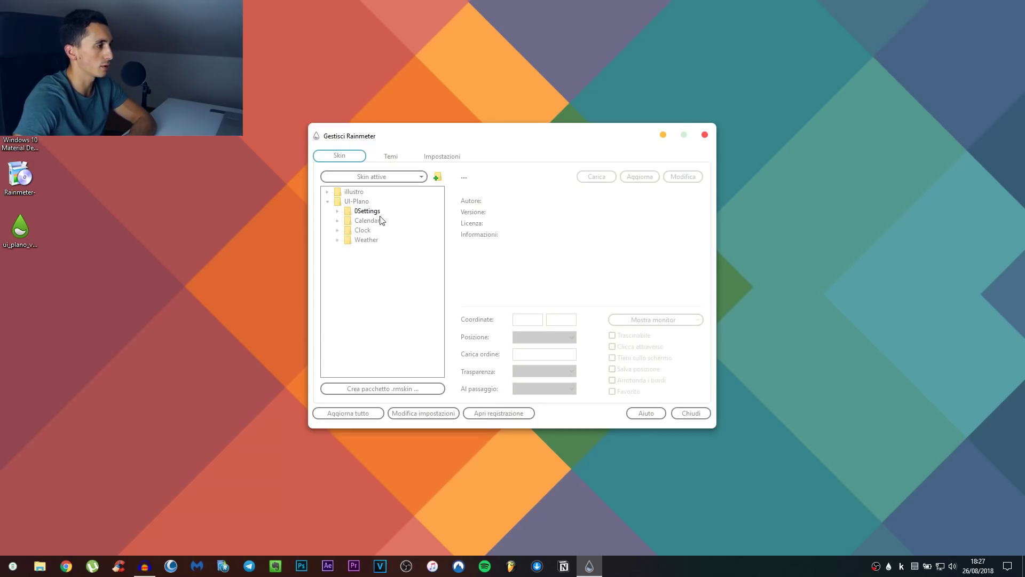
pyautogui.click(338, 212)
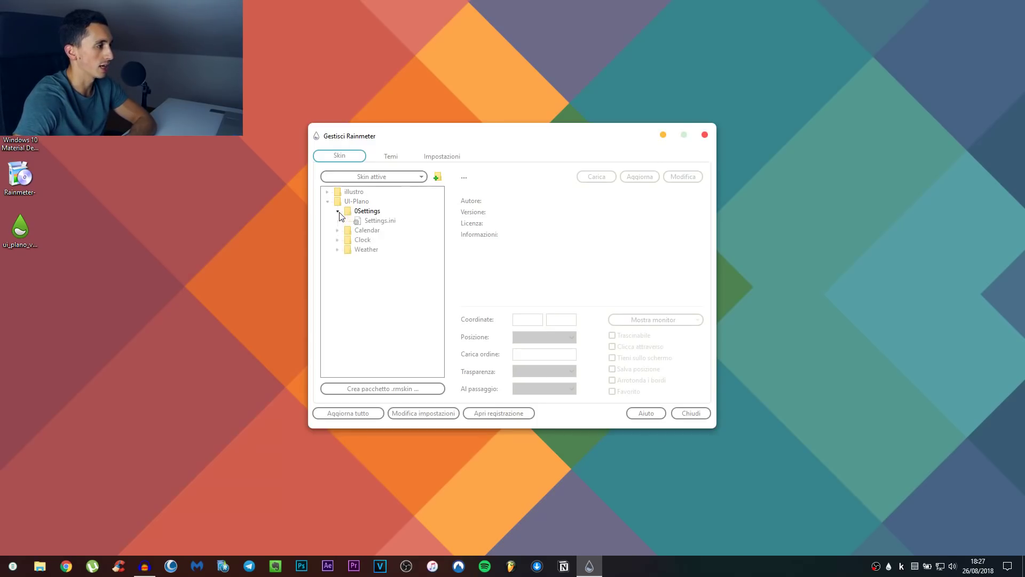
pyautogui.click(380, 221)
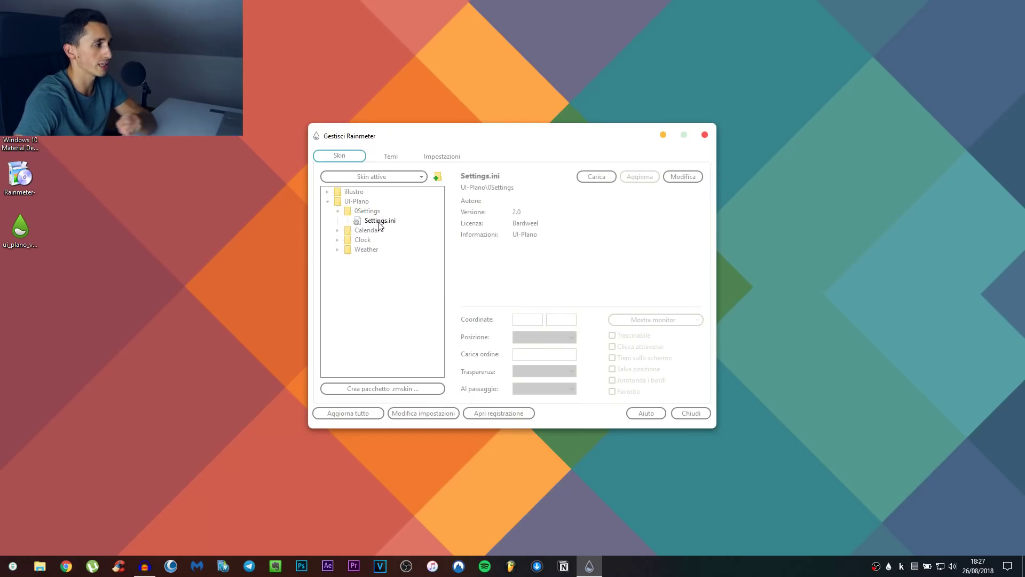
pyautogui.click(596, 177)
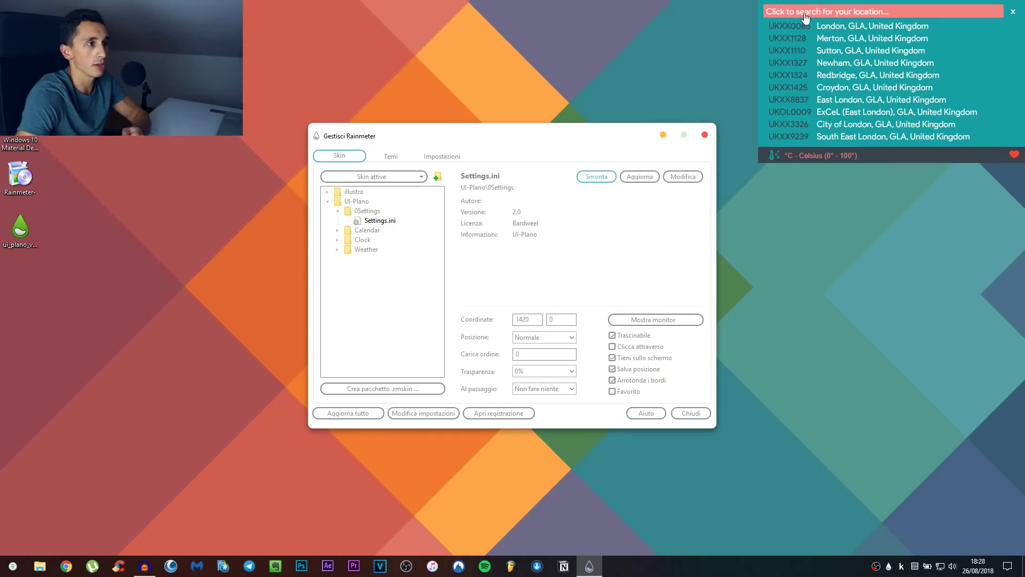
# Set the UI-Plano weather location to Milan, LM, Italy, and close the settings skin
pyautogui.click(806, 15)
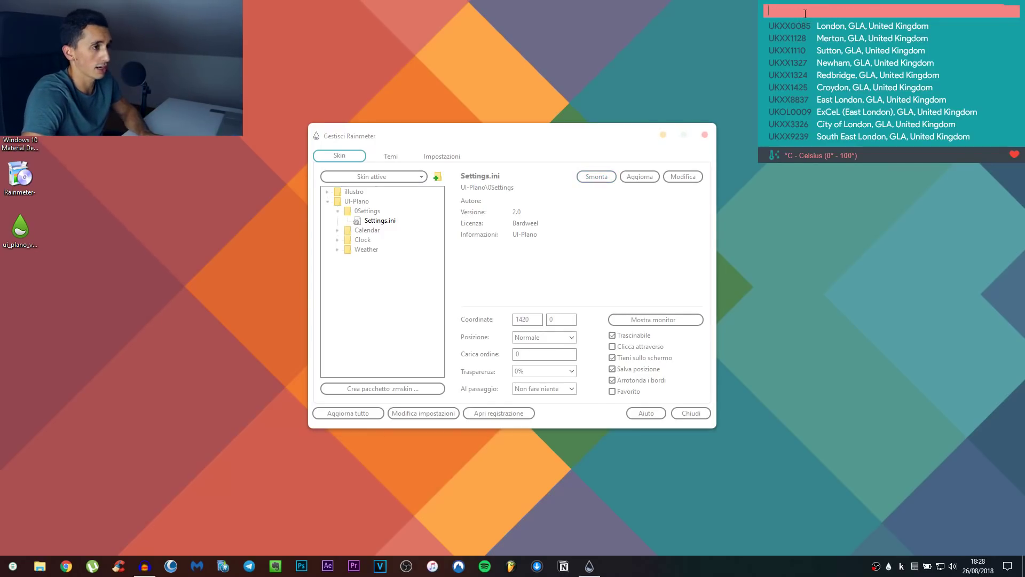
pyautogui.press('Return')
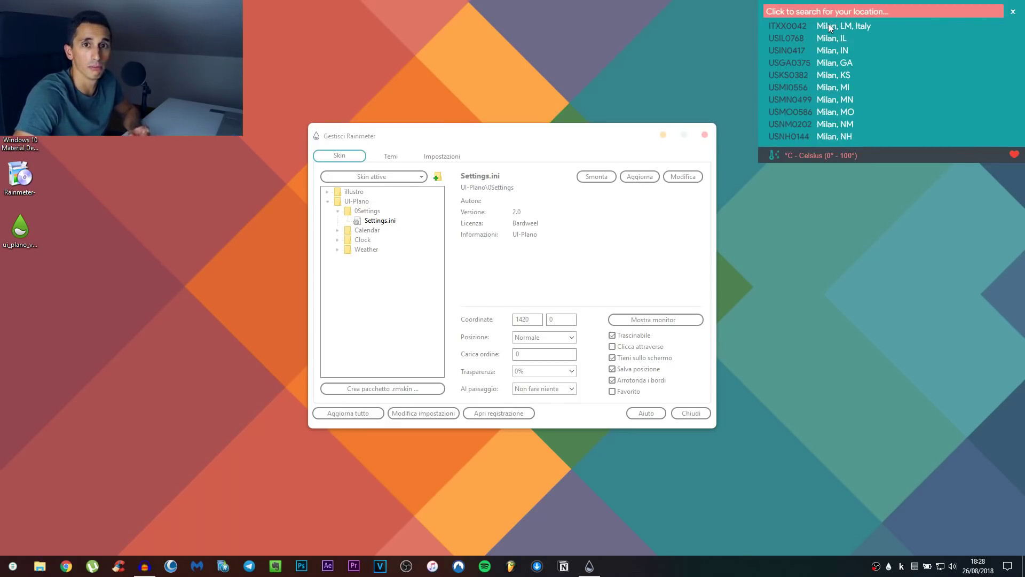
pyautogui.click(783, 28)
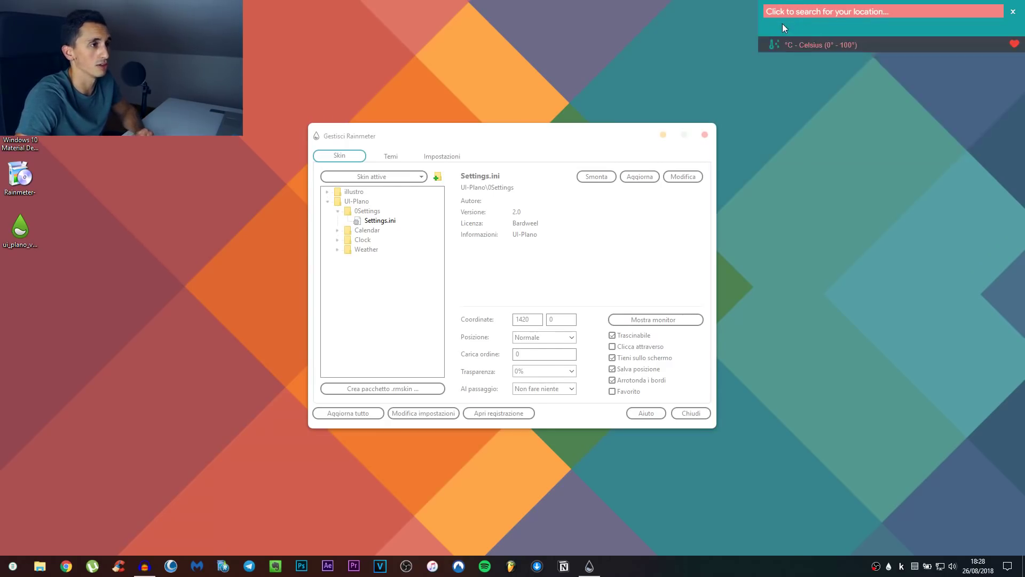
pyautogui.click(1014, 16)
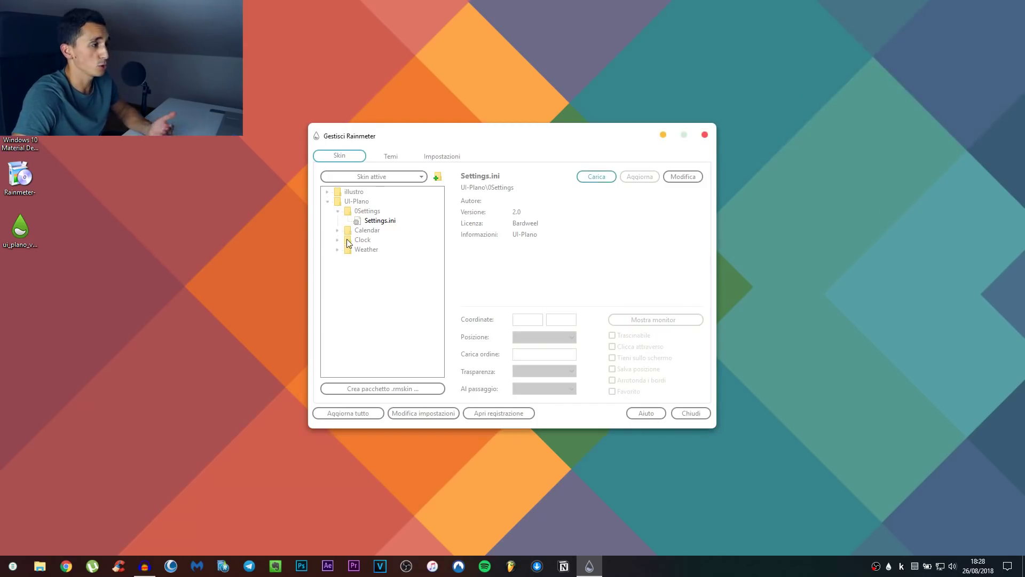
# Load the UI-Plano Clock.ini skin and place it on the desktop at about X 1683, Y 25
pyautogui.click(337, 212)
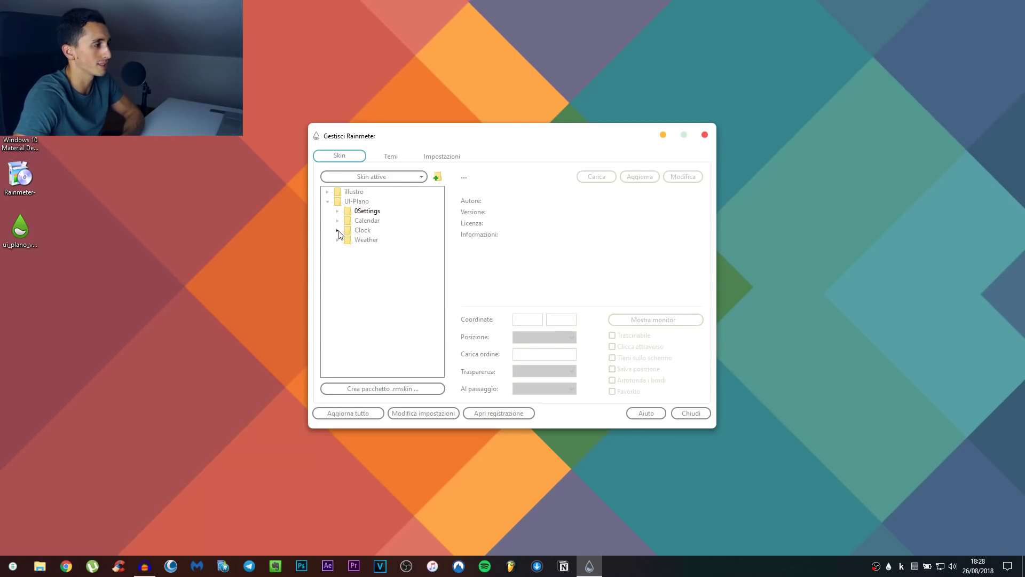
pyautogui.click(338, 231)
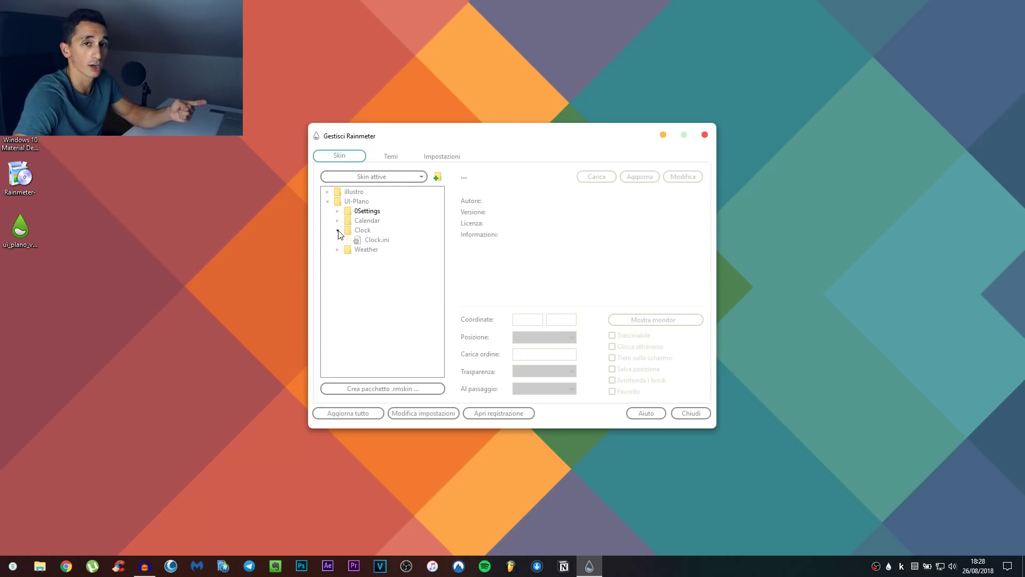
pyautogui.click(377, 240)
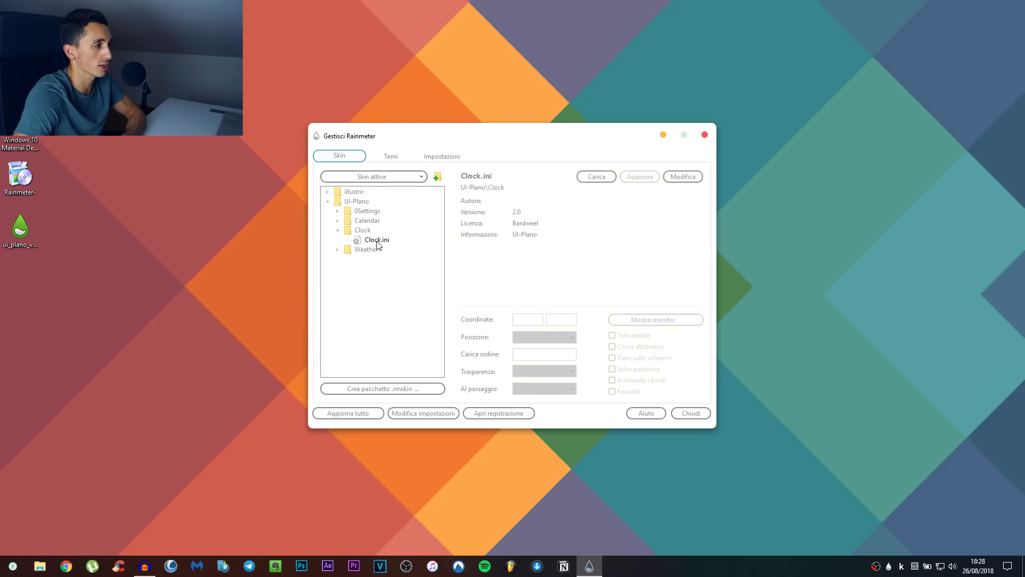
pyautogui.click(589, 180)
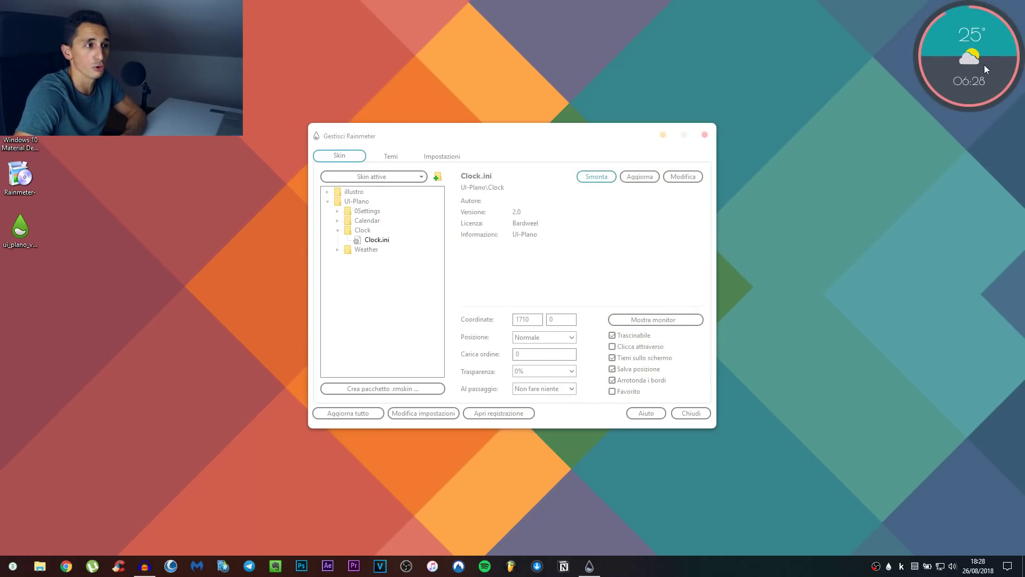
pyautogui.moveTo(984, 66); pyautogui.dragTo(970, 79)
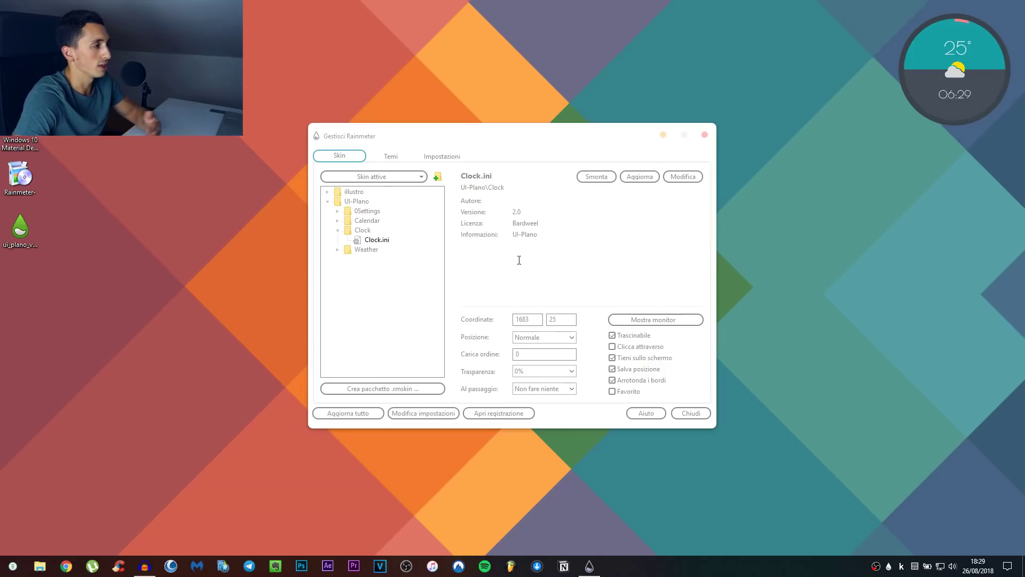
# Load the UI-Plano Calendar.ini skin and place it on the desktop directly below the clock
pyautogui.click(337, 230)
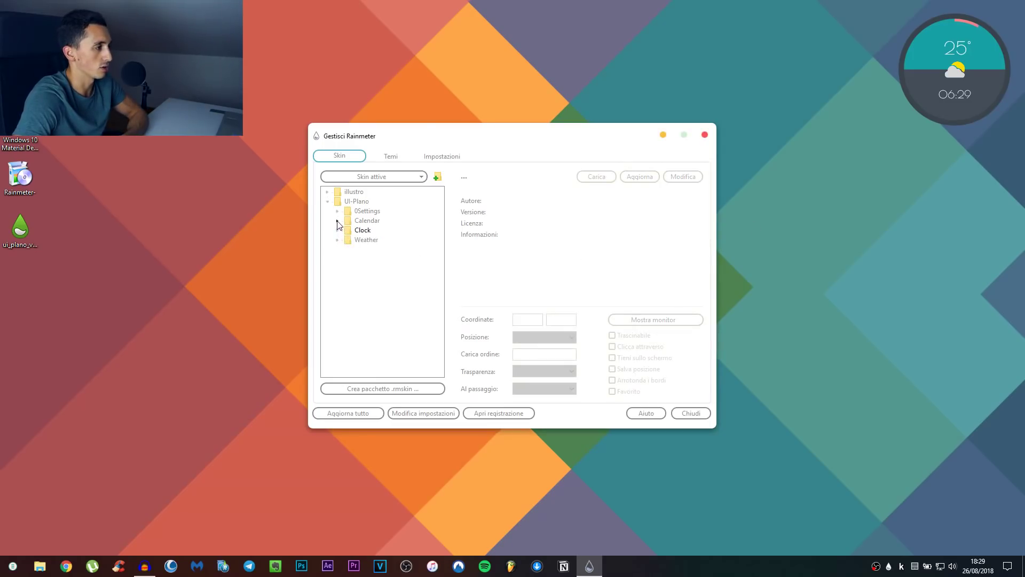
pyautogui.click(337, 221)
pyautogui.click(377, 230)
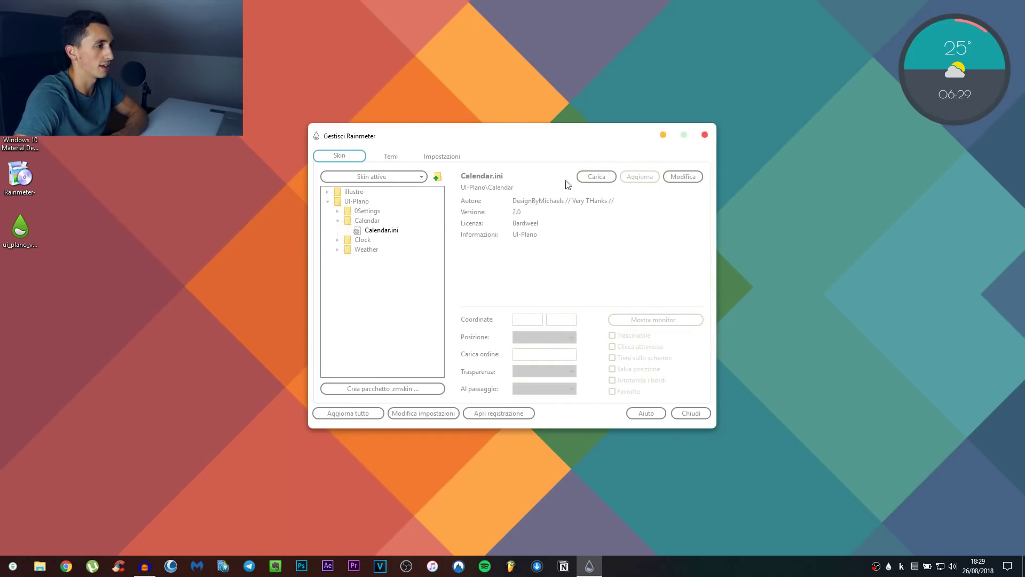
pyautogui.click(594, 176)
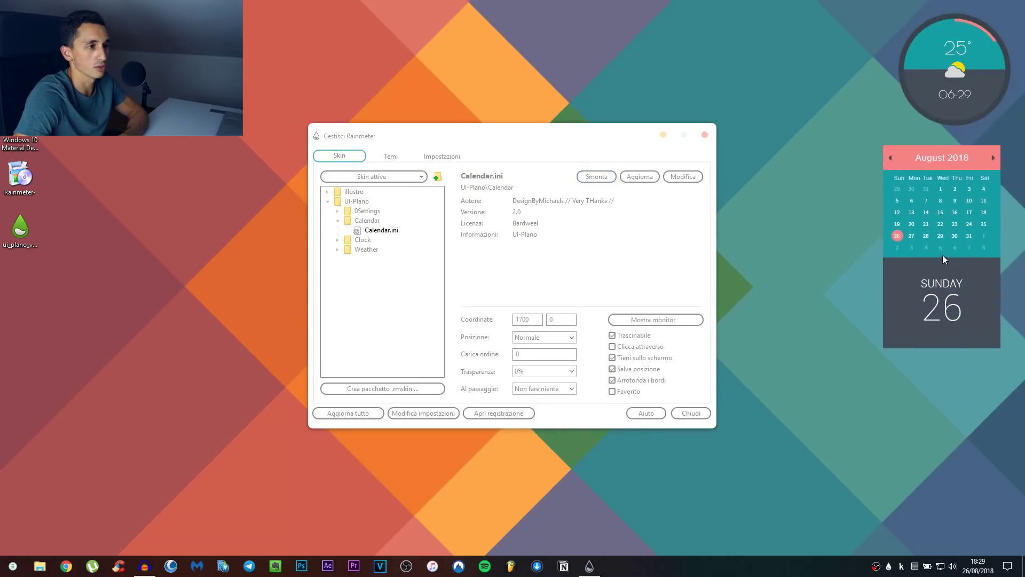
pyautogui.moveTo(942, 255); pyautogui.dragTo(957, 248)
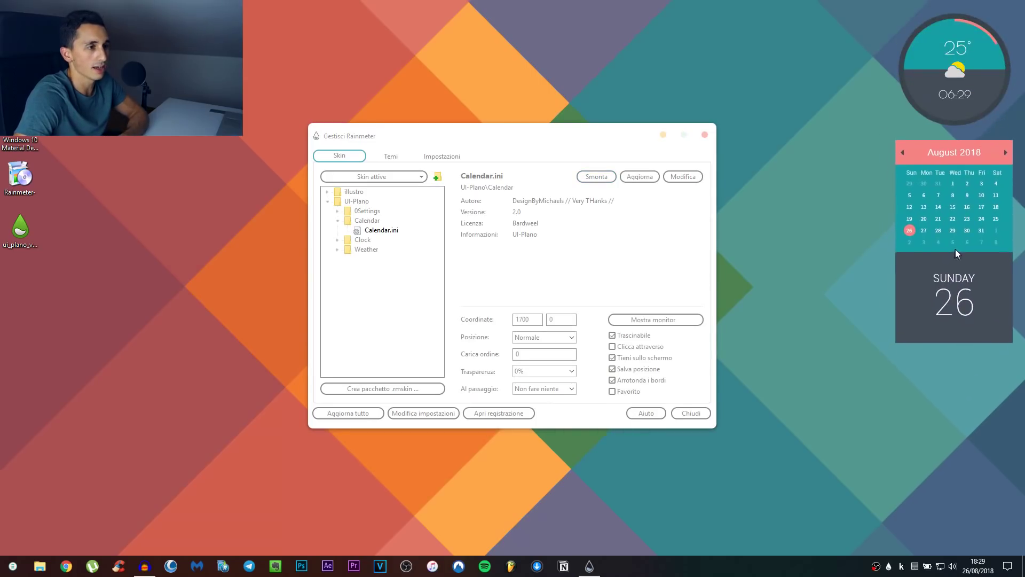
# Load the UI-Plano Weather.ini skin and unload it again
pyautogui.click(338, 220)
pyautogui.click(338, 239)
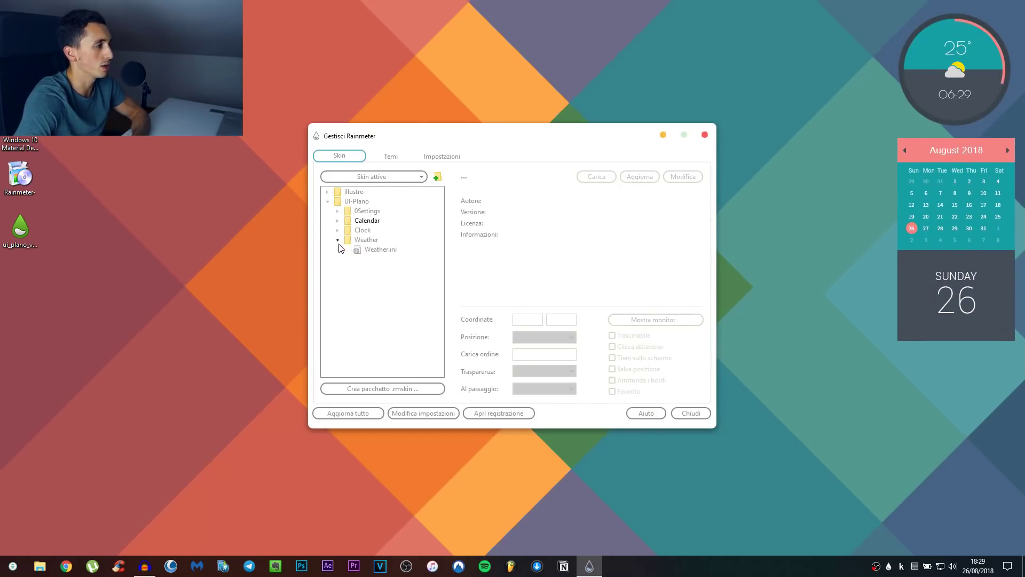
pyautogui.click(380, 249)
pyautogui.click(597, 177)
pyautogui.click(596, 177)
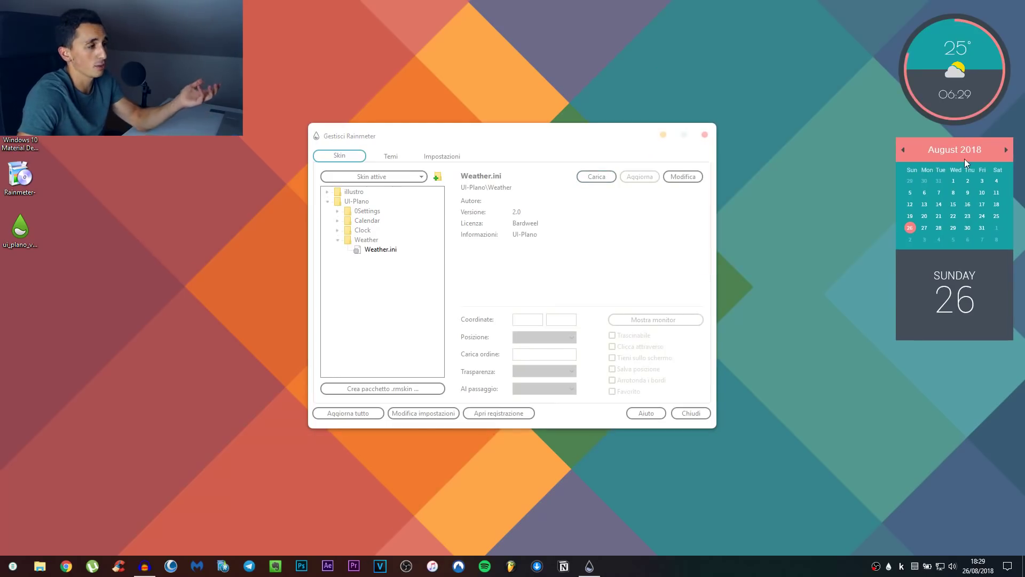
# Readjust the positions of the clock and calendar skins on the desktop
pyautogui.moveTo(971, 85); pyautogui.dragTo(934, 79)
pyautogui.moveTo(974, 209)
pyautogui.mouseDown()
pyautogui.moveTo(623, 268)
pyautogui.moveTo(811, 190)
pyautogui.moveTo(960, 207)
pyautogui.mouseUp()
pyautogui.moveTo(924, 87); pyautogui.dragTo(935, 87)
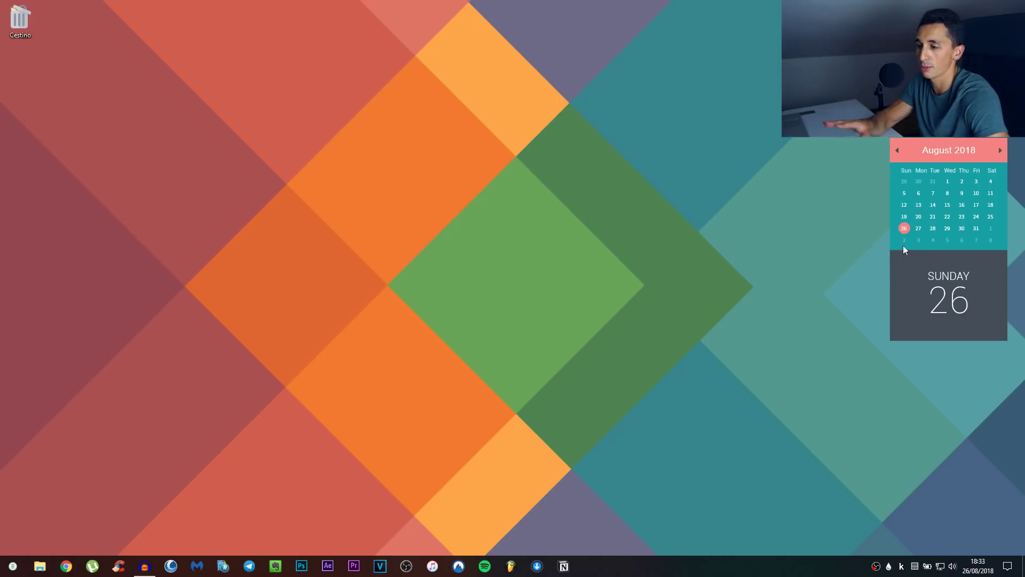
# Unload the UI-Plano\Calendar skin from the desktop and exit Rainmeter
pyautogui.rightClick(933, 156)
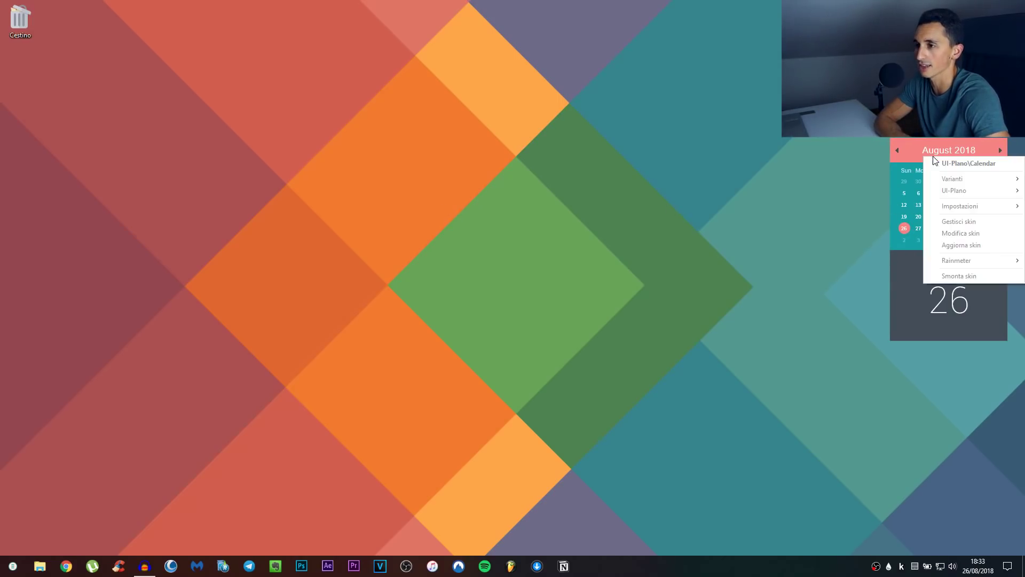
pyautogui.click(955, 275)
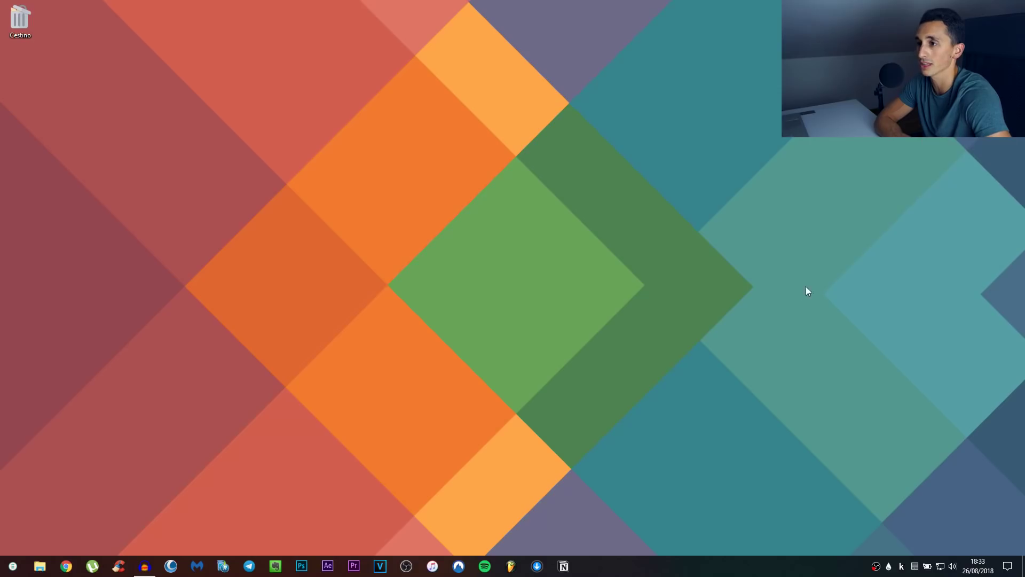
pyautogui.rightClick(891, 567)
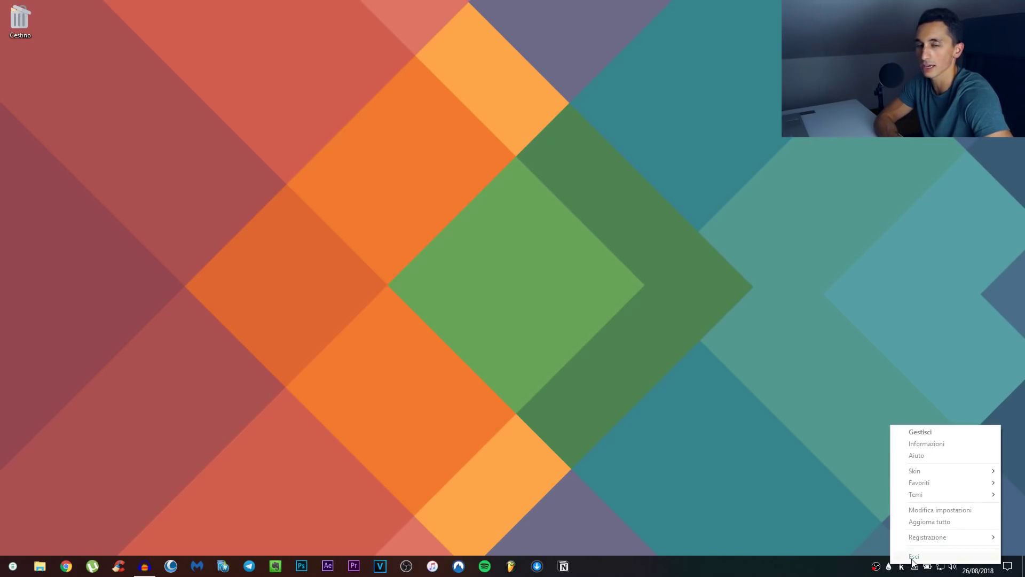
pyautogui.click(910, 551)
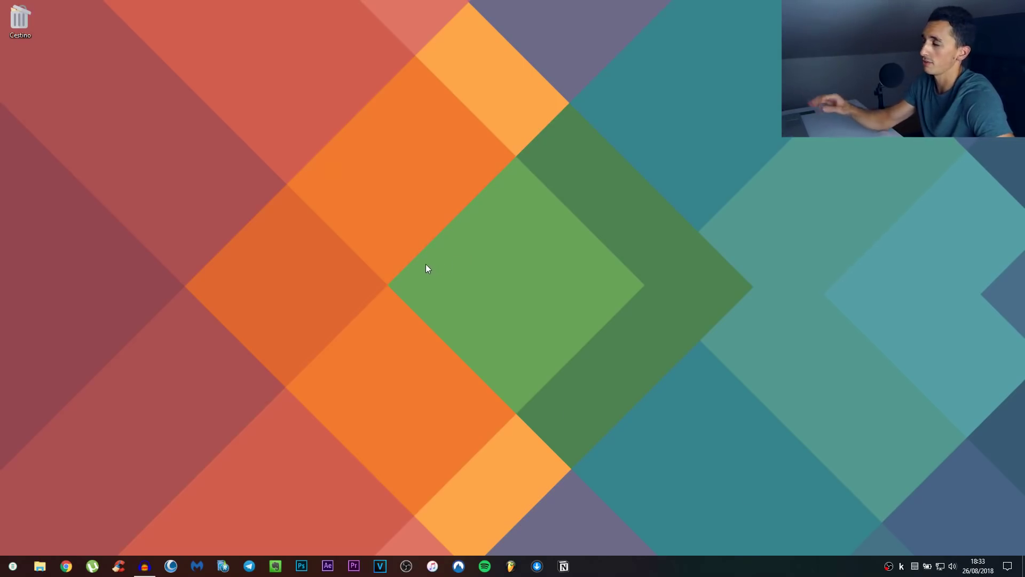
# Apply the default Windows theme in the personalization settings and close Settings
pyautogui.click(12, 565)
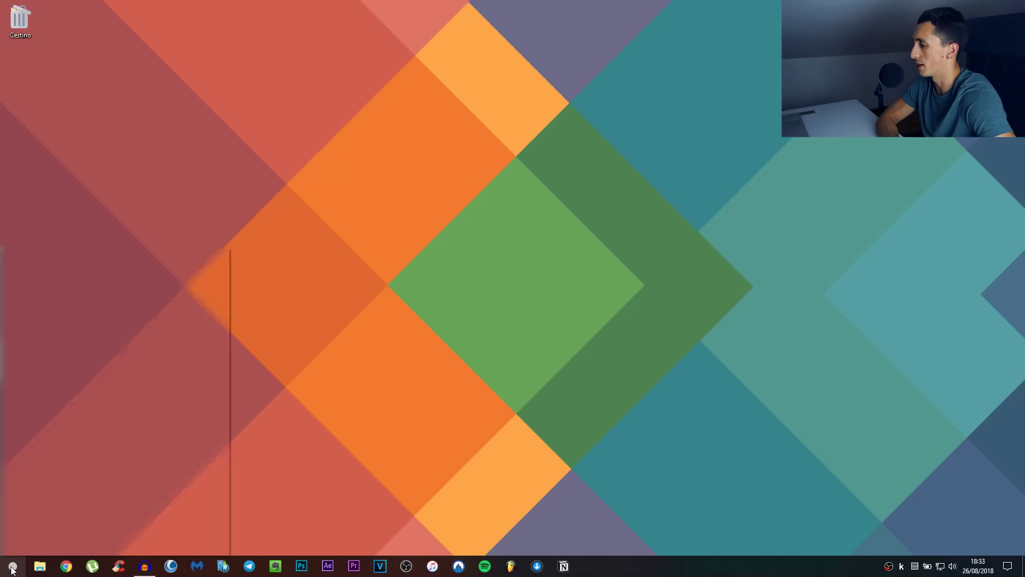
pyautogui.click(180, 433)
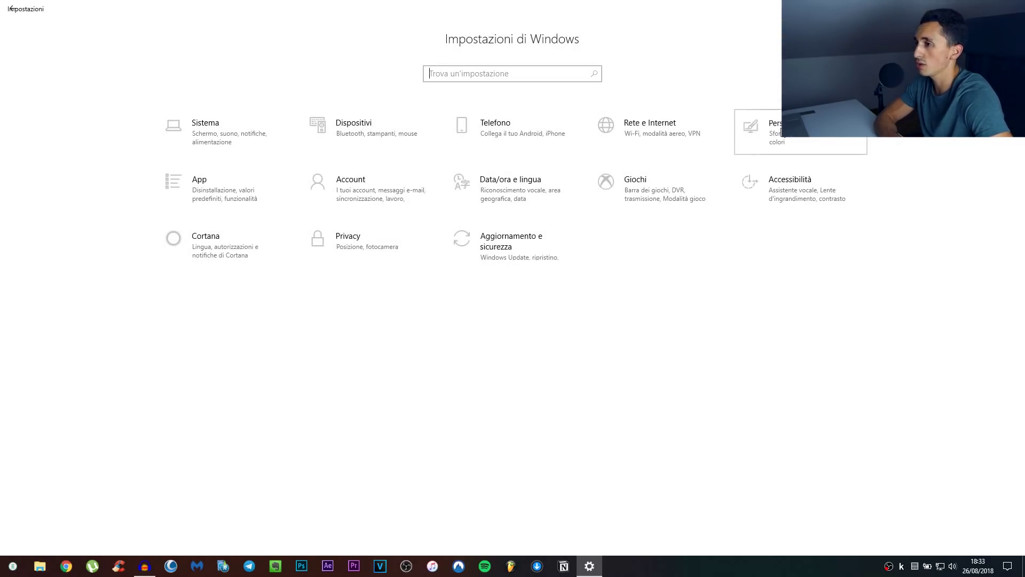
pyautogui.click(780, 131)
pyautogui.click(18, 193)
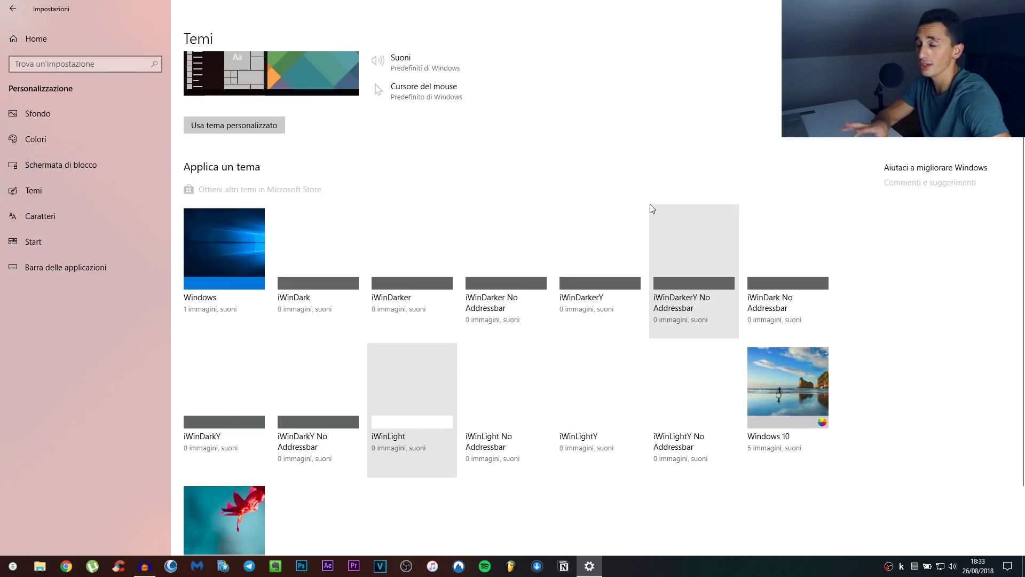
pyautogui.click(226, 265)
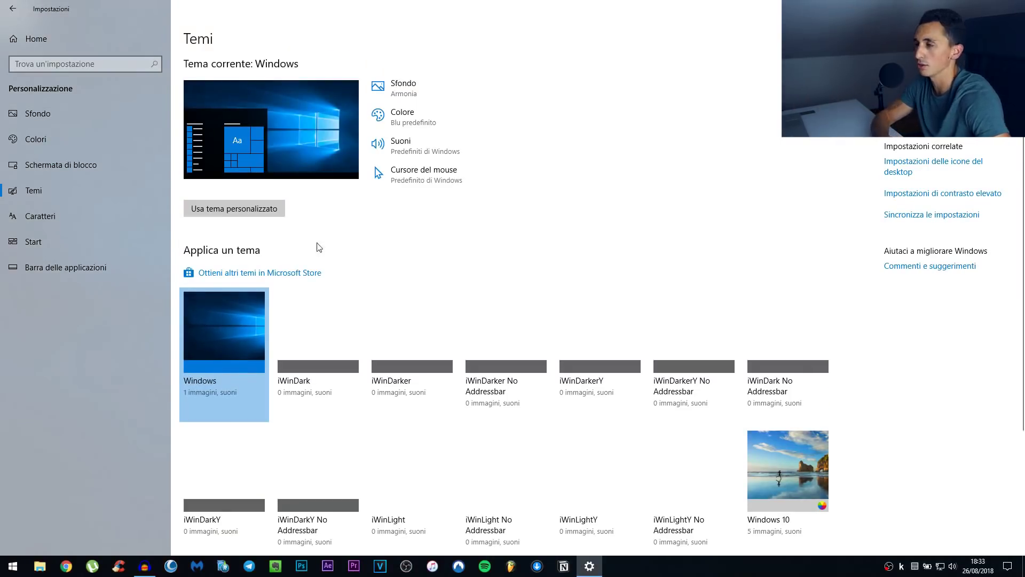
pyautogui.hotkey('alt', 'F4')
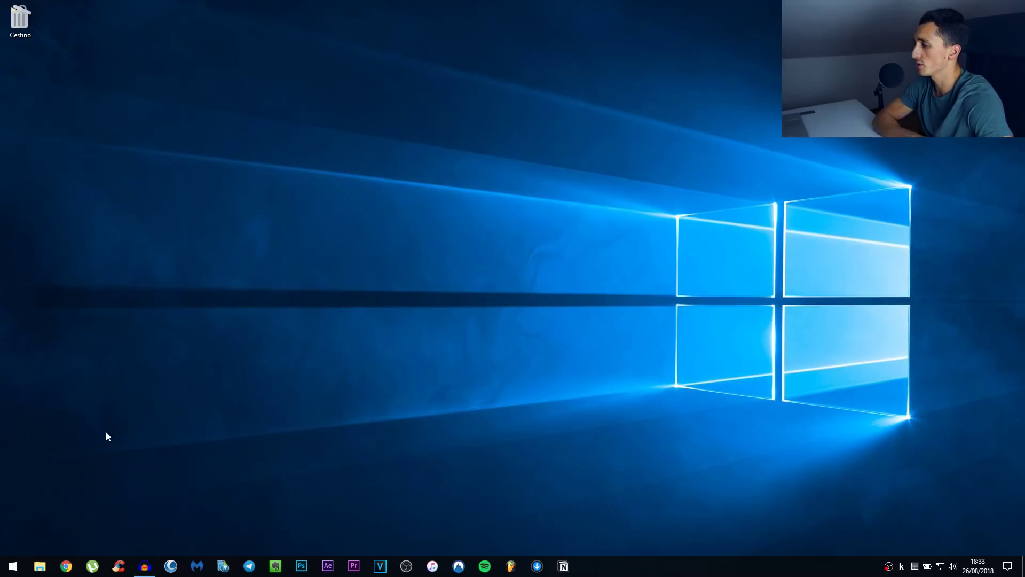
# Delete the iWin folder and all iWin theme files from C:\Windows\Resources\Themes, granting administrator permission for all current items
pyautogui.click(41, 564)
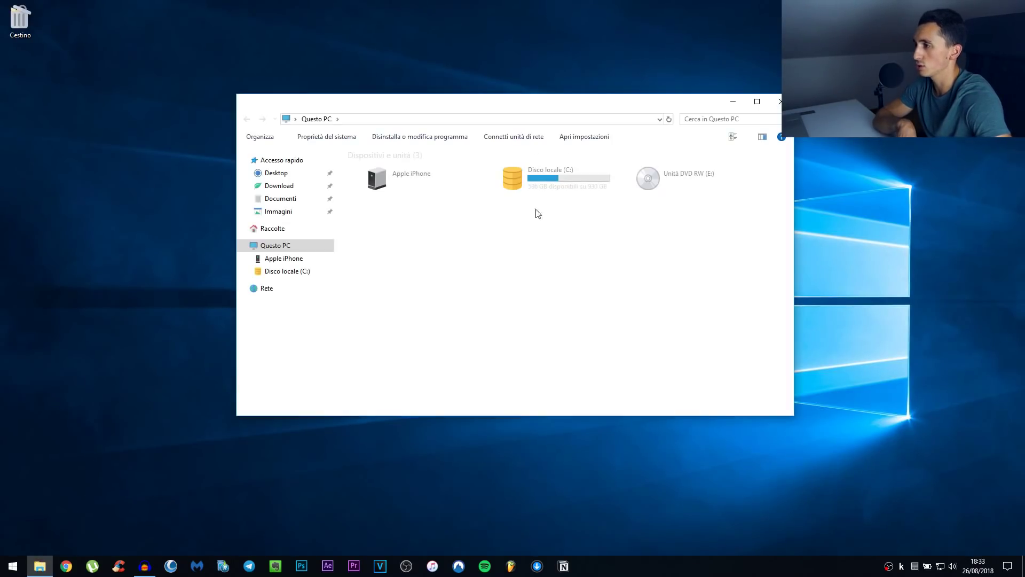
pyautogui.doubleClick(540, 184)
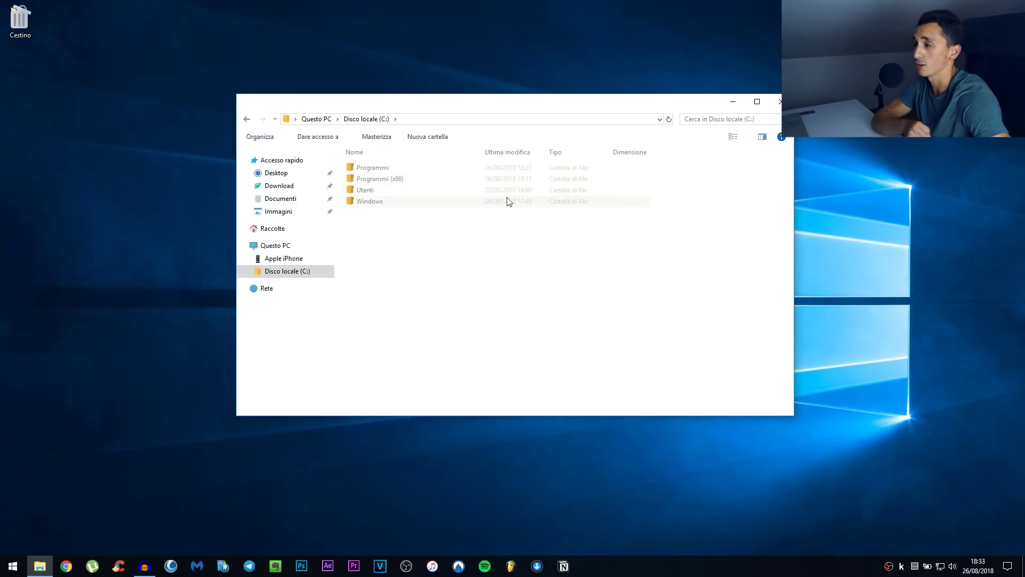
pyautogui.doubleClick(367, 210)
pyautogui.scroll(-10, 367, 214)
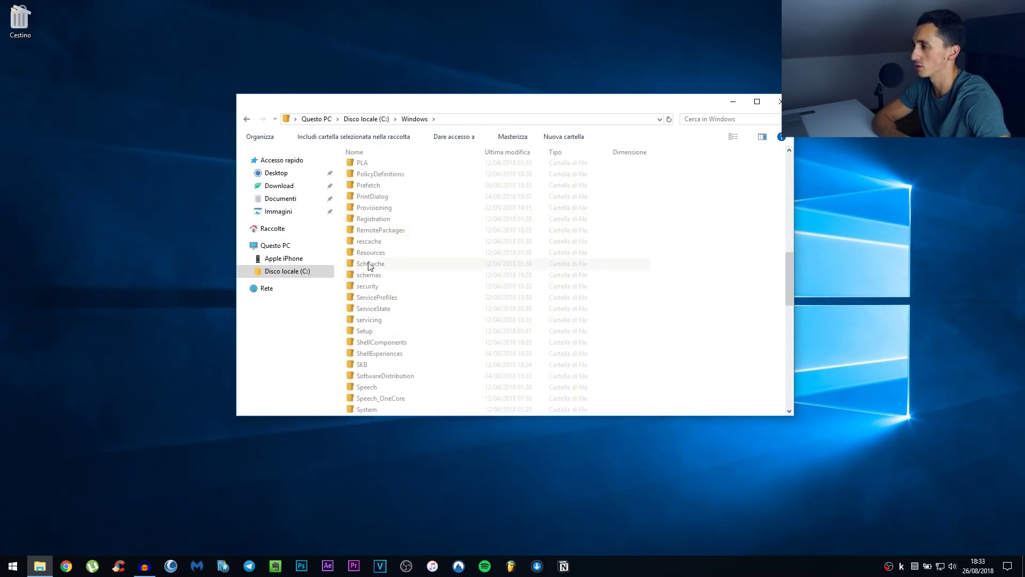
pyautogui.doubleClick(370, 262)
pyautogui.doubleClick(370, 191)
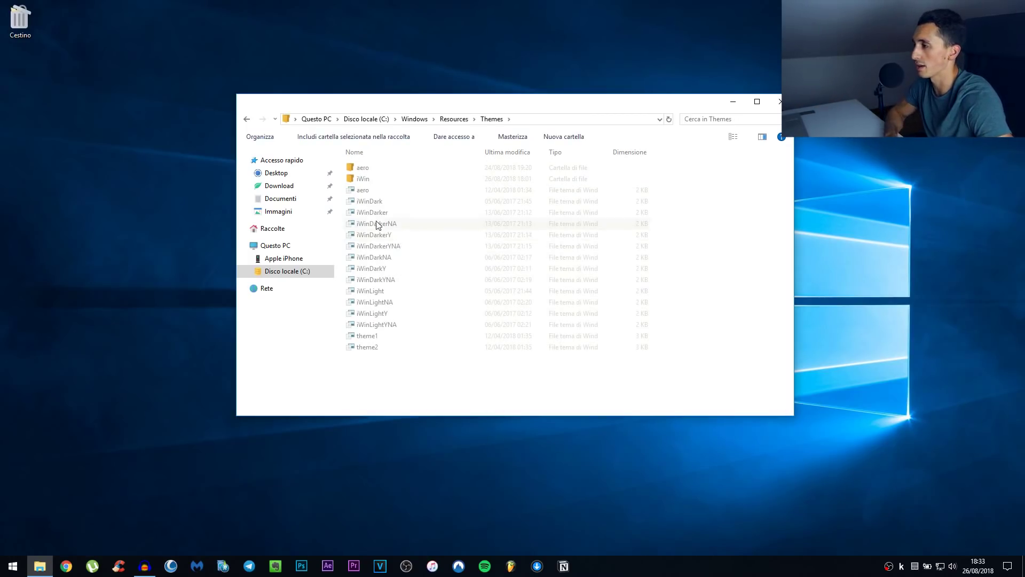
pyautogui.click(360, 206)
pyautogui.keyDown('shift'); pyautogui.click(381, 327); pyautogui.keyUp('shift')
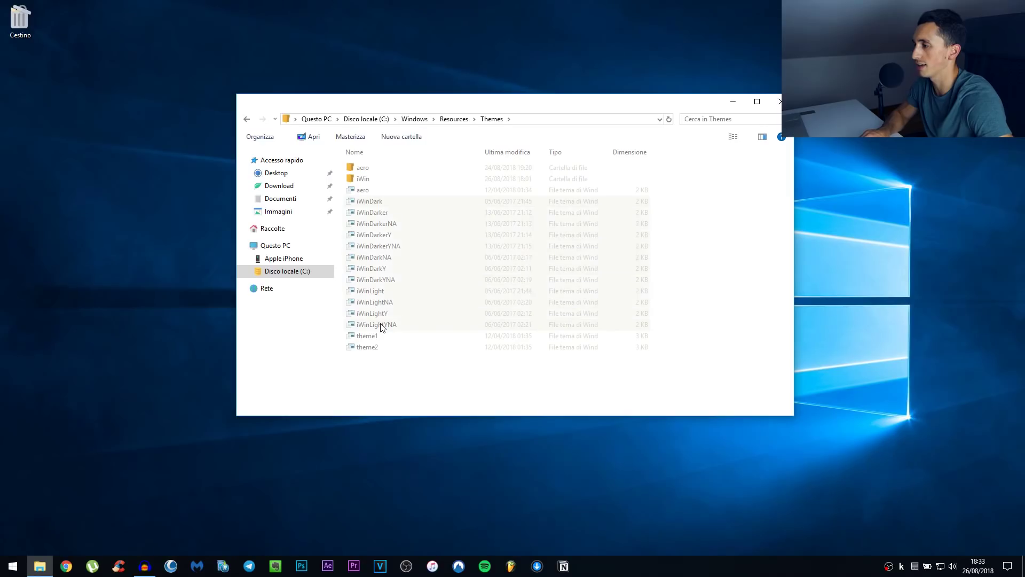
pyautogui.press('Delete')
pyautogui.press('Return')
pyautogui.click(150, 223)
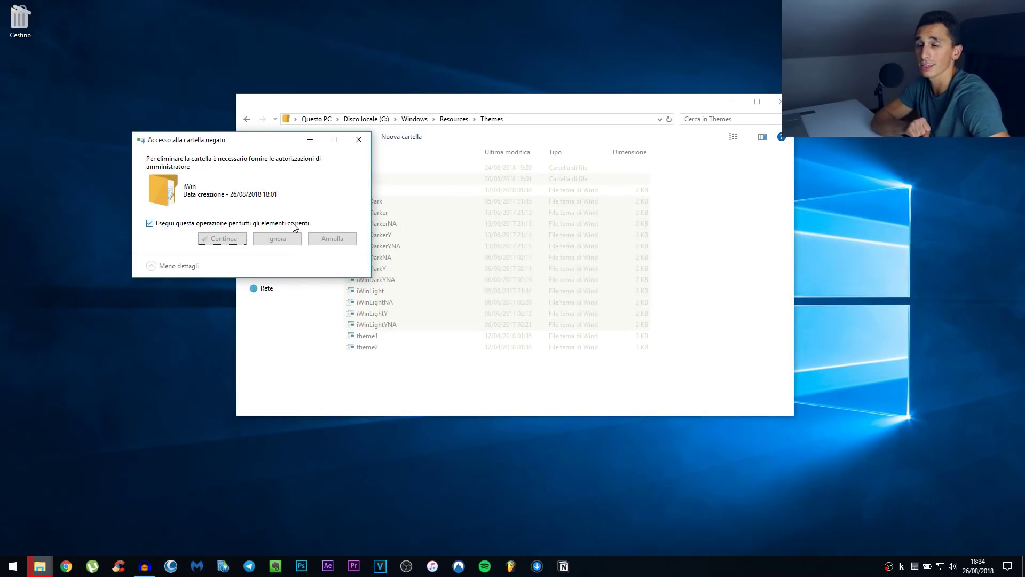
pyautogui.click(219, 239)
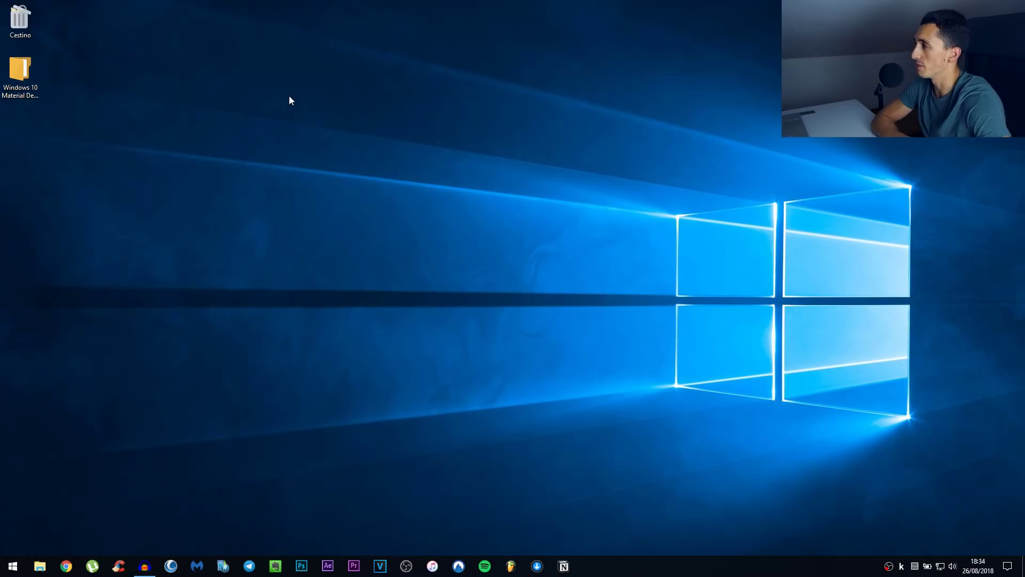
# Run FlatByDesign from the pack's 6. Icone folder and uninstall the icons by restoring the backup made at installation
pyautogui.doubleClick(27, 77)
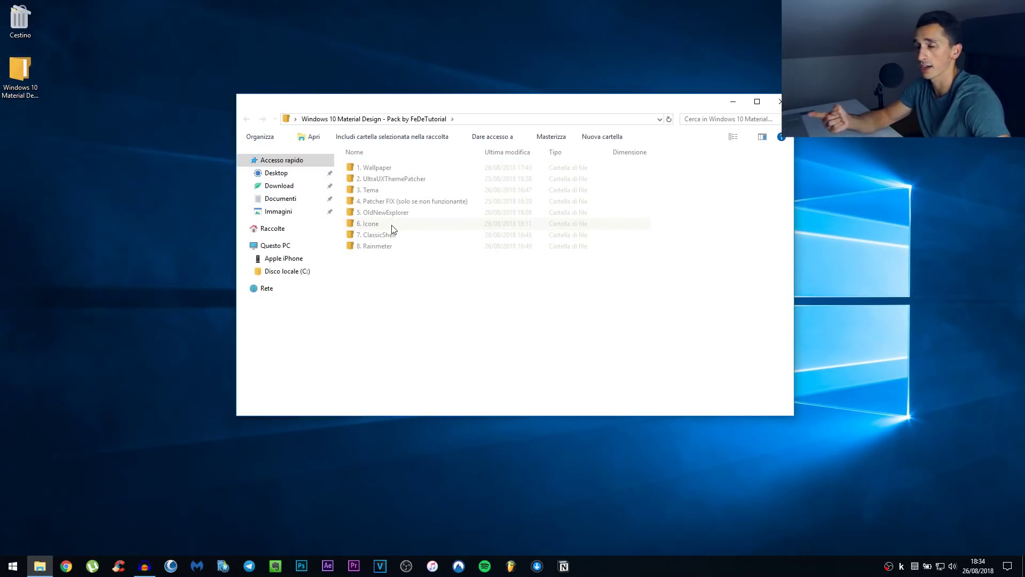
pyautogui.doubleClick(392, 227)
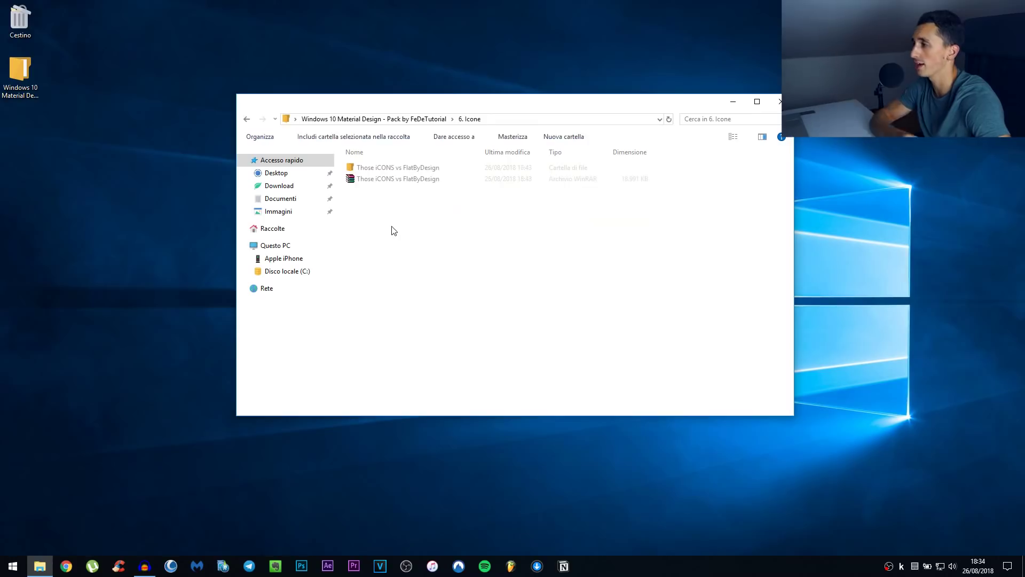
pyautogui.doubleClick(391, 169)
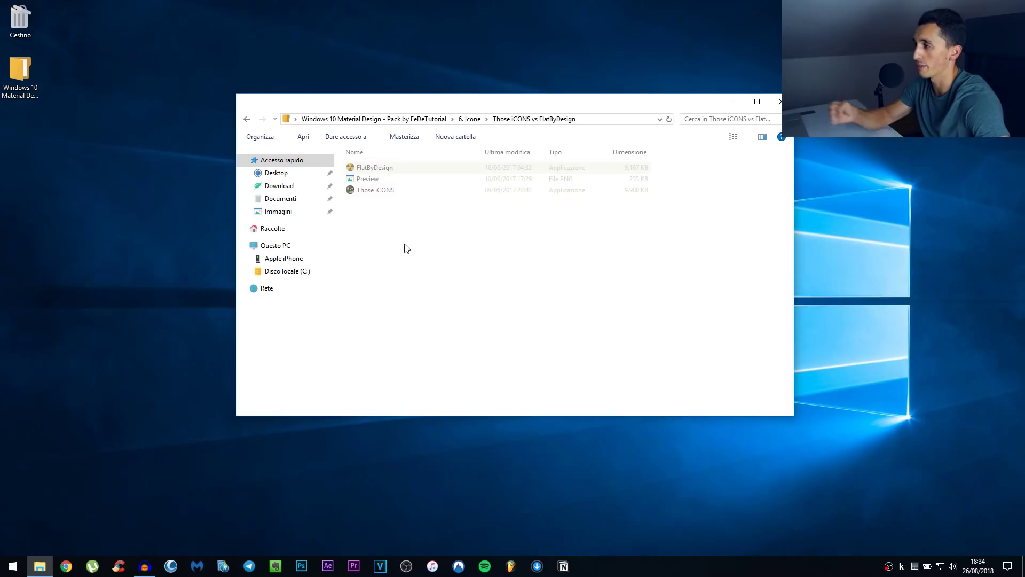
pyautogui.doubleClick(386, 169)
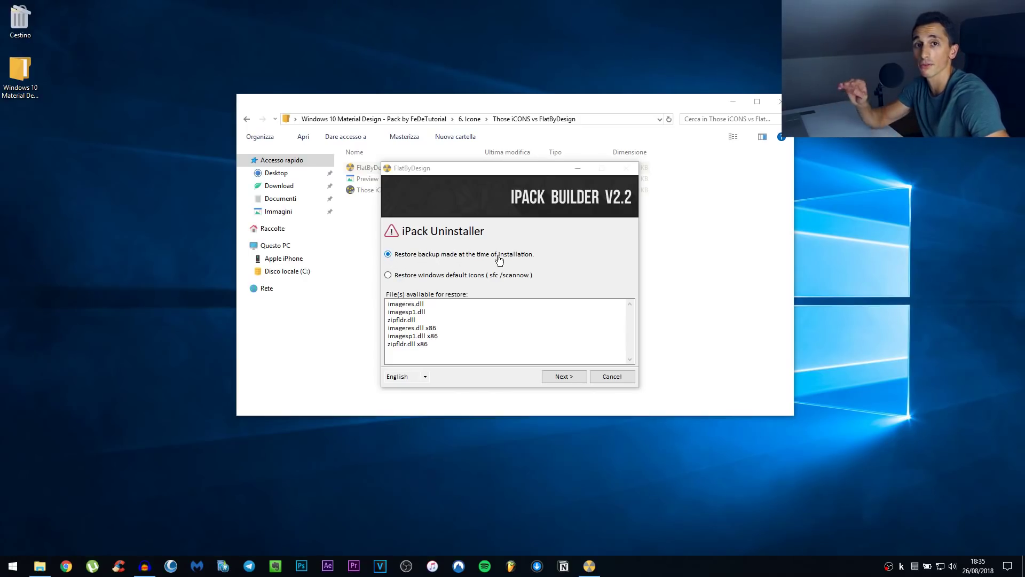
pyautogui.click(558, 382)
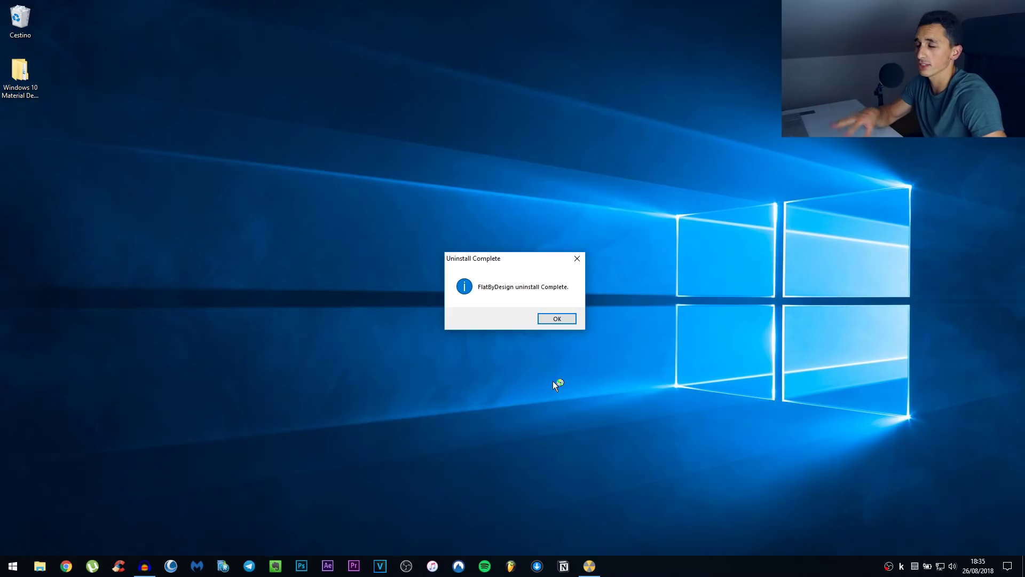
pyautogui.click(556, 320)
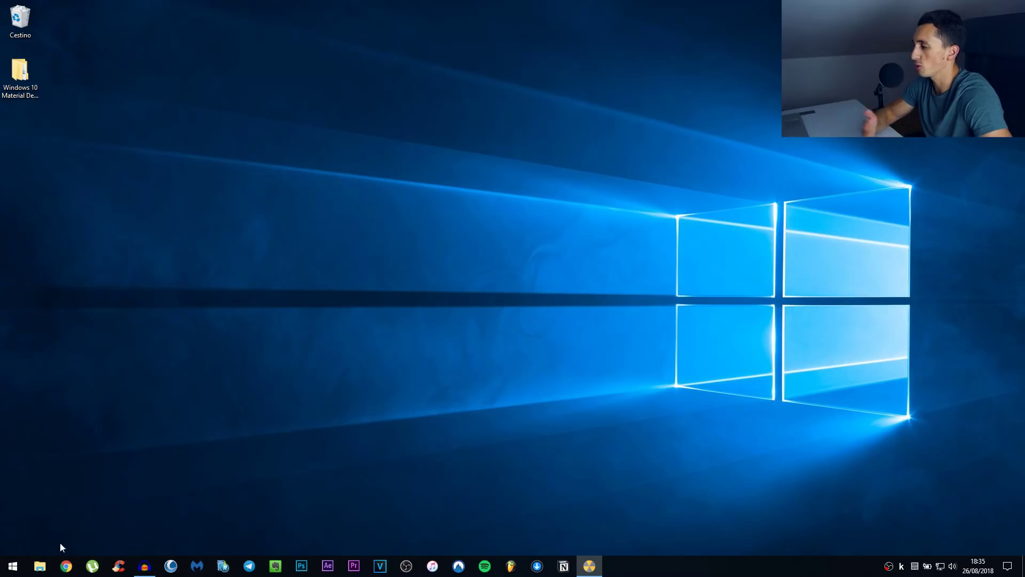
# Open OldNewExplorerCfg from the OldNewExplorer folder in Documenti and uninstall its shell extension
pyautogui.click(40, 565)
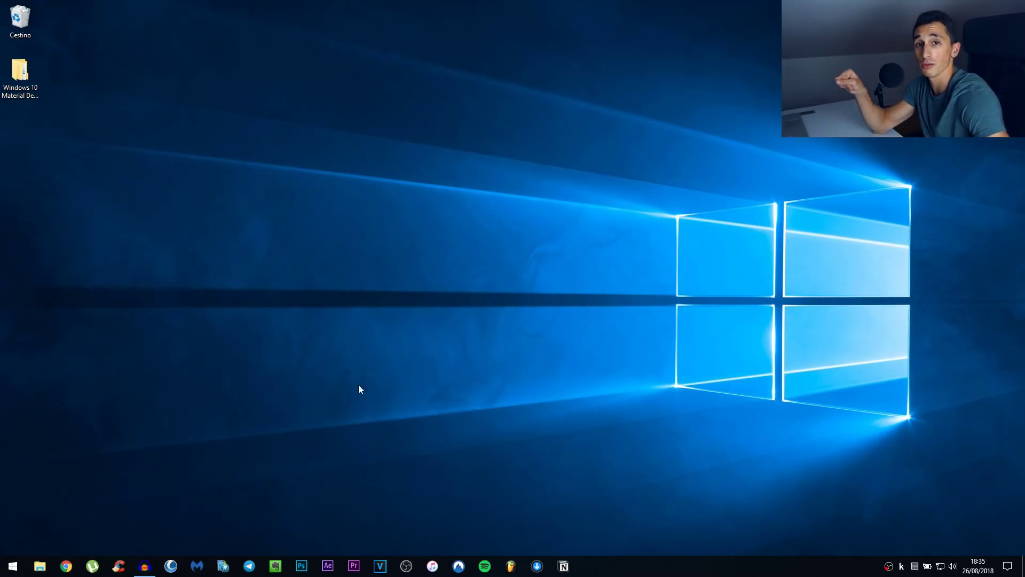
pyautogui.click(40, 566)
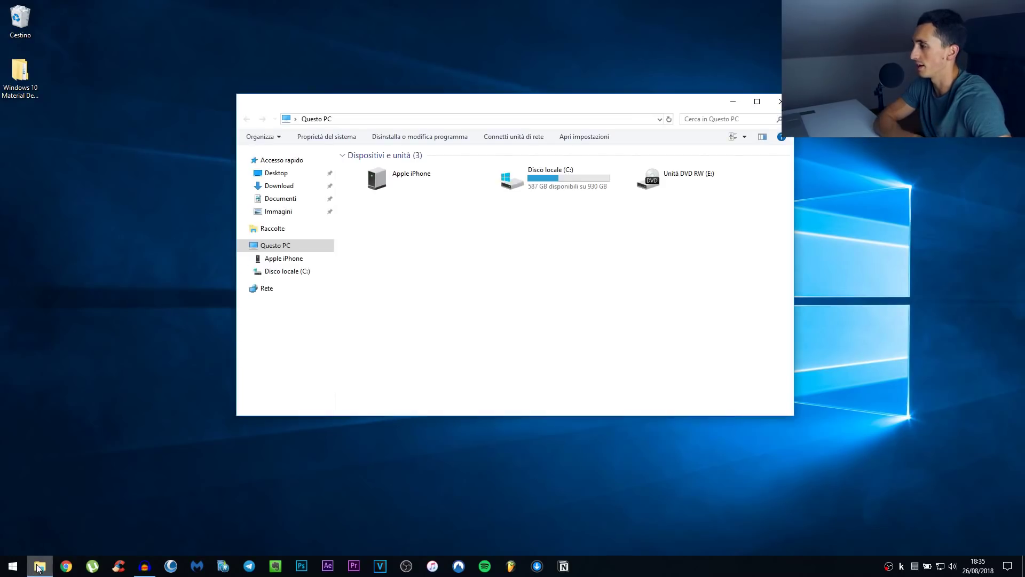
pyautogui.click(275, 199)
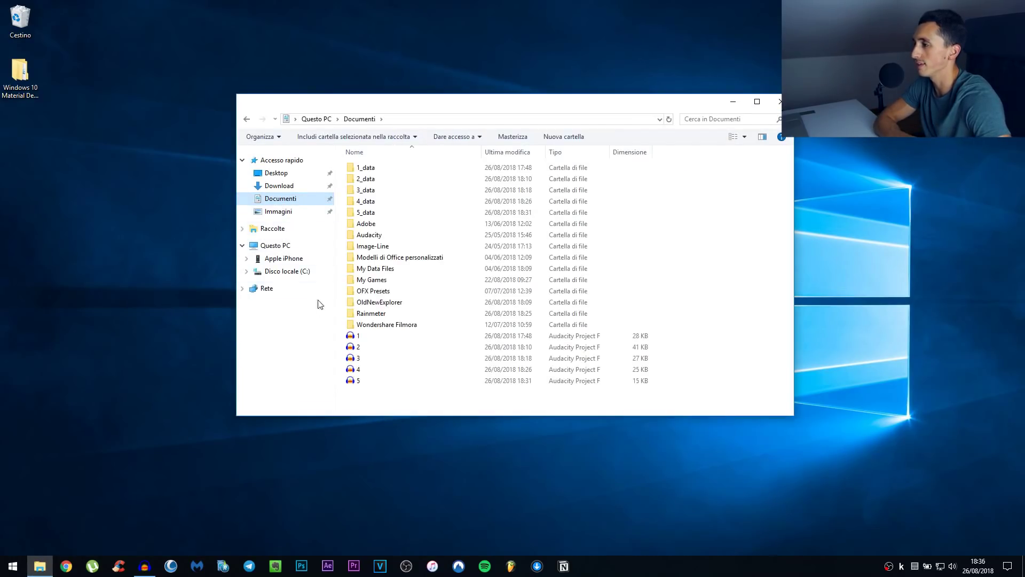
pyautogui.click(400, 302)
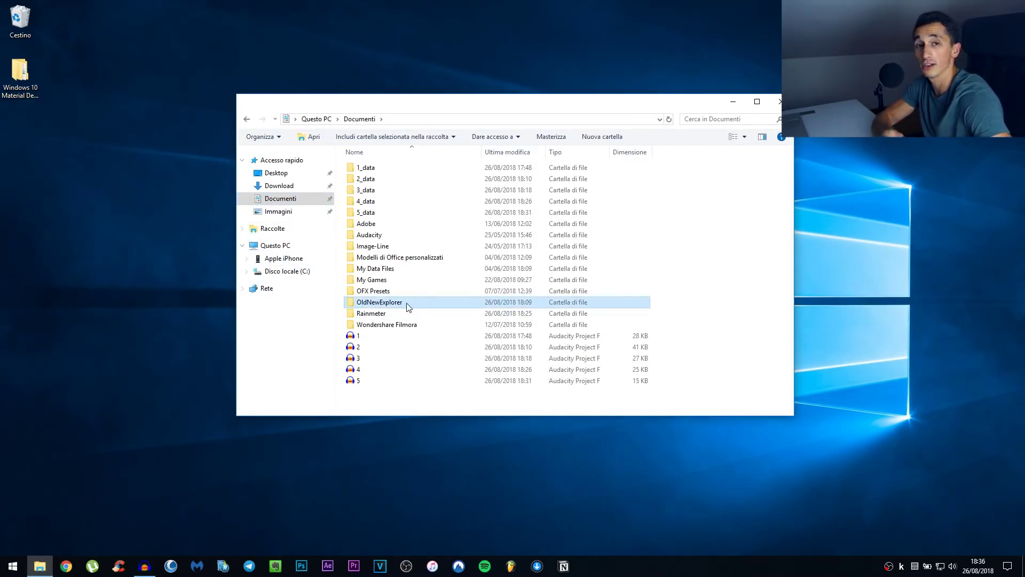
pyautogui.doubleClick(407, 304)
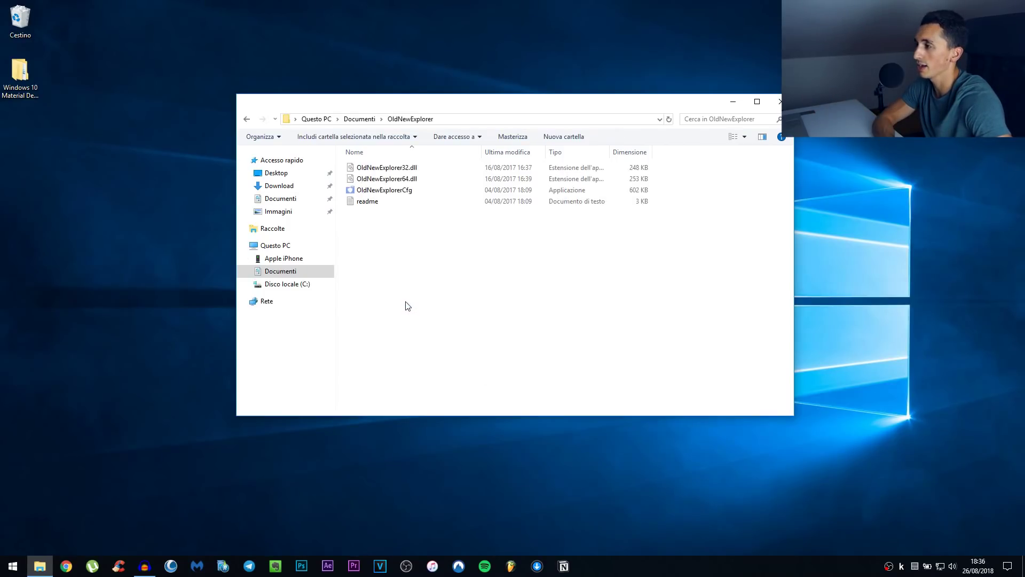
pyautogui.click(361, 193)
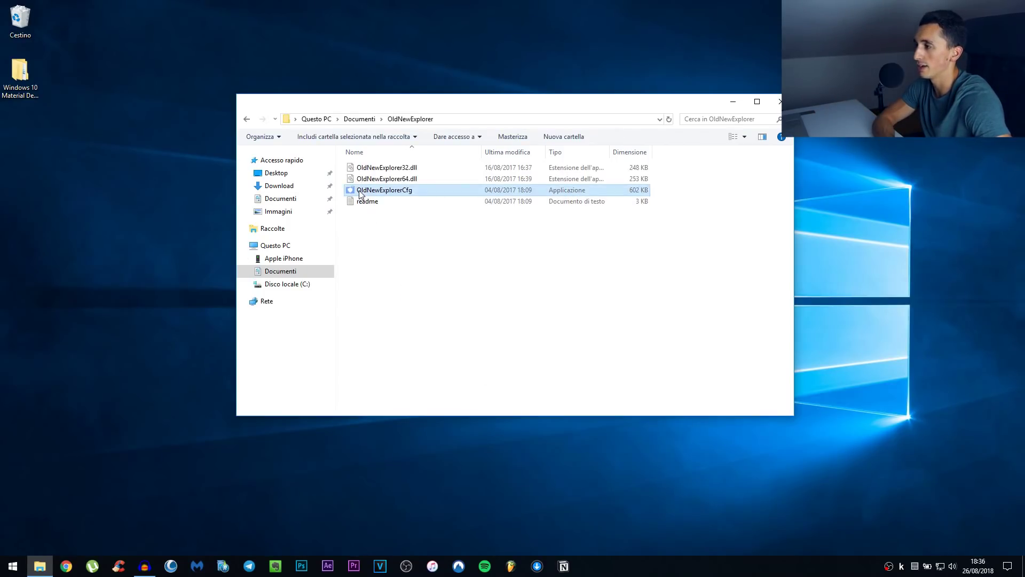
pyautogui.doubleClick(412, 193)
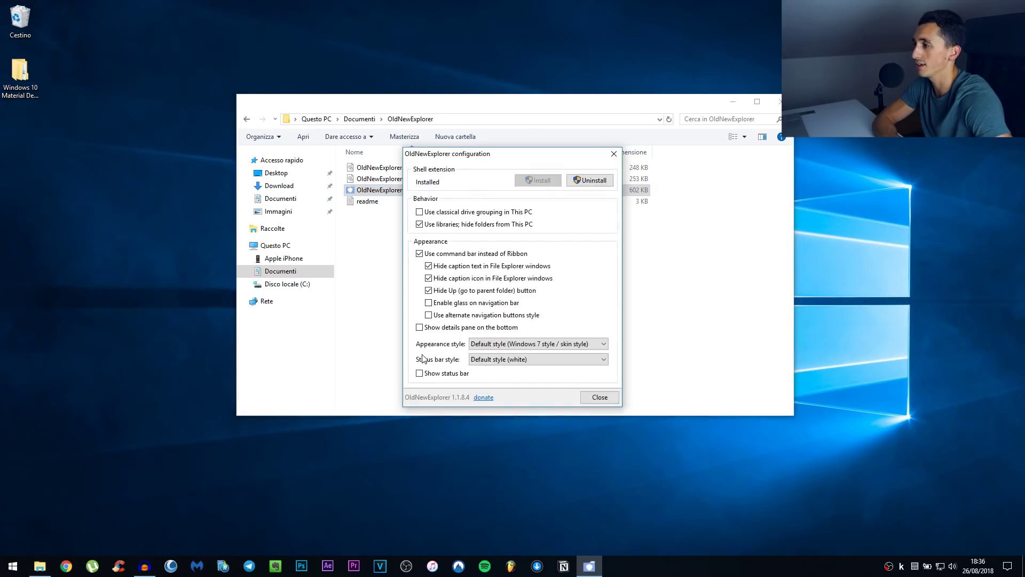
pyautogui.click(587, 181)
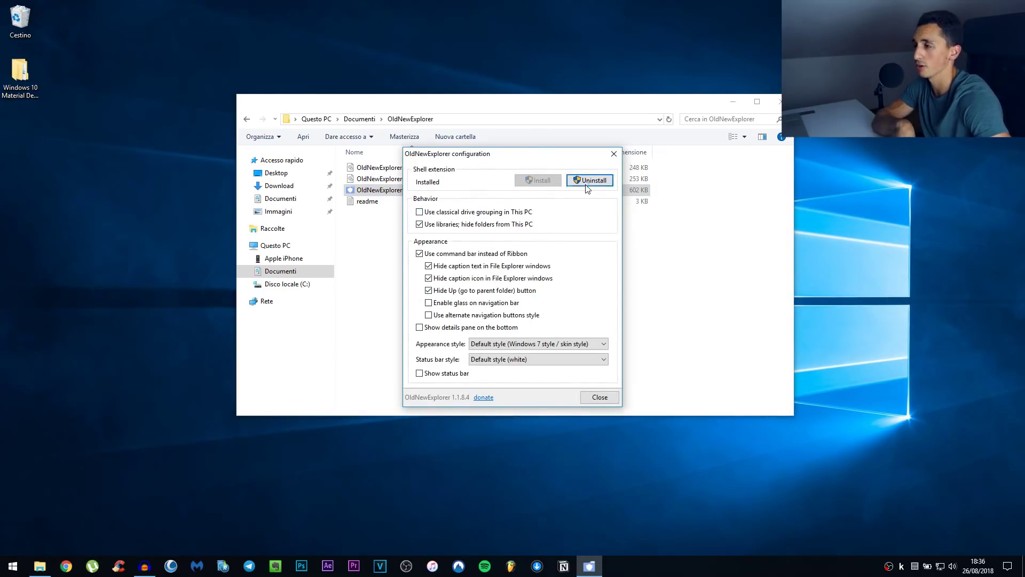
# Try to delete the OldNewExplorer folder from Documenti
pyautogui.click(247, 120)
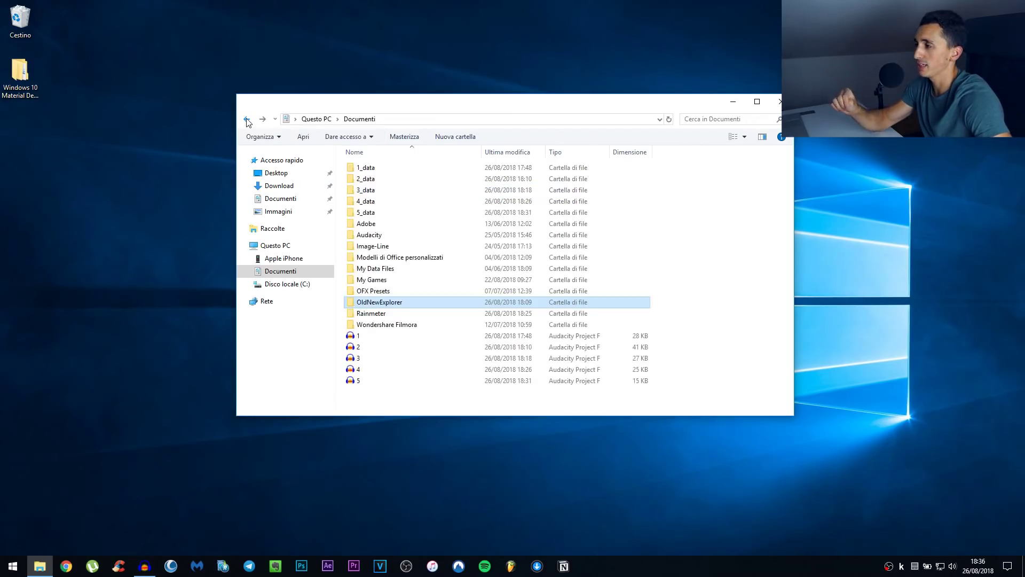
pyautogui.press('Delete')
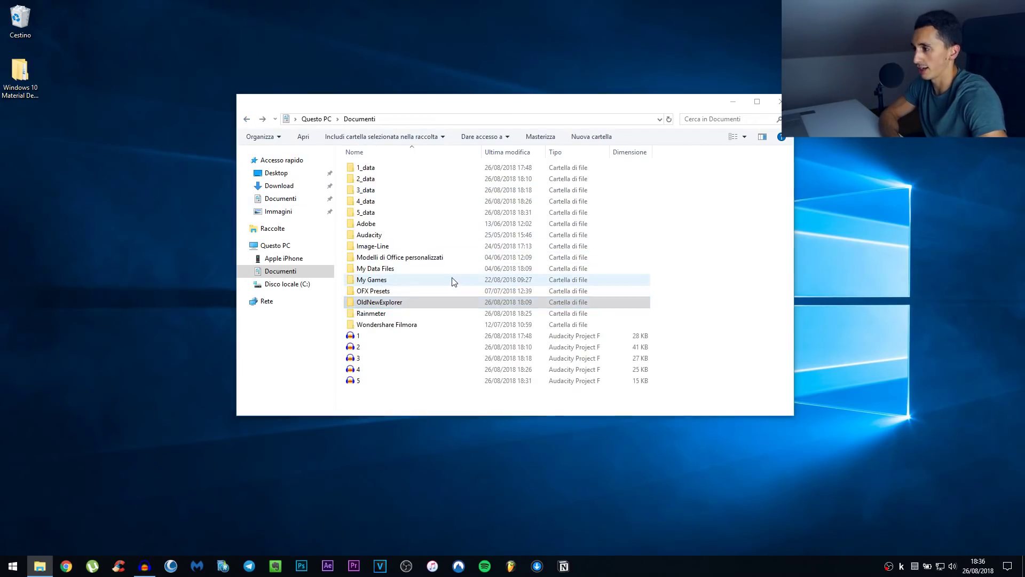
pyautogui.press('Return')
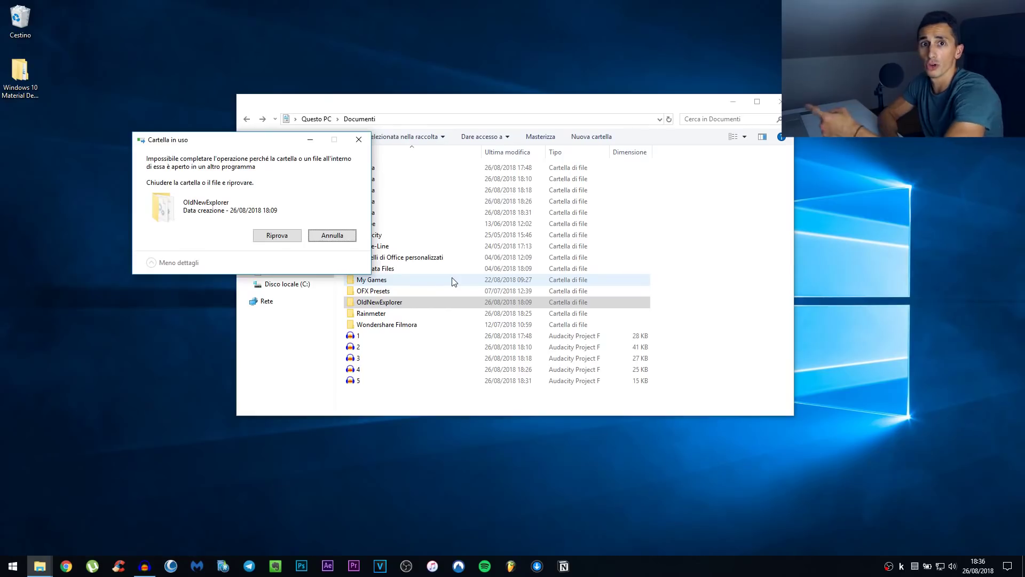
pyautogui.moveTo(249, 147); pyautogui.dragTo(517, 185)
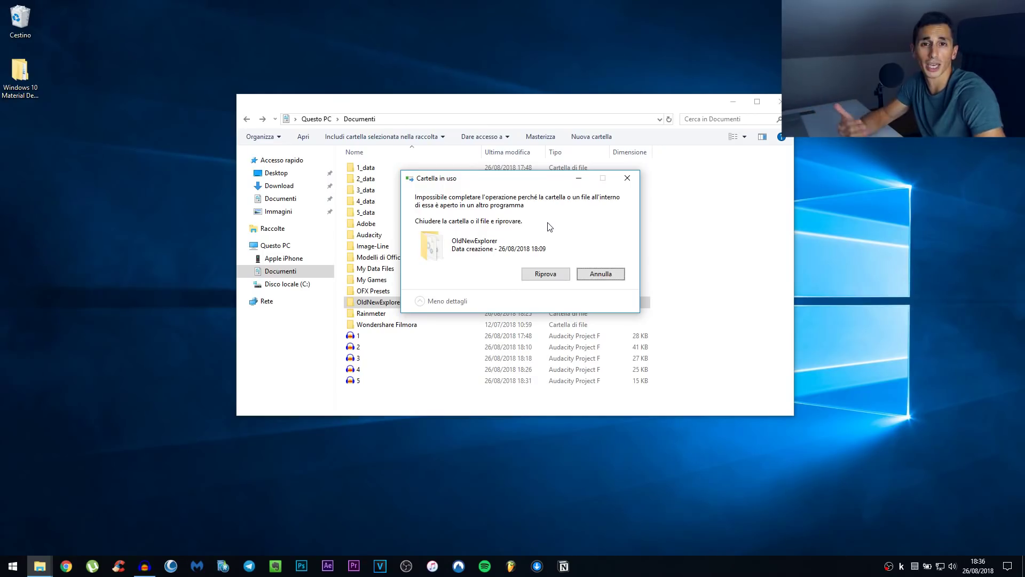
pyautogui.click(600, 273)
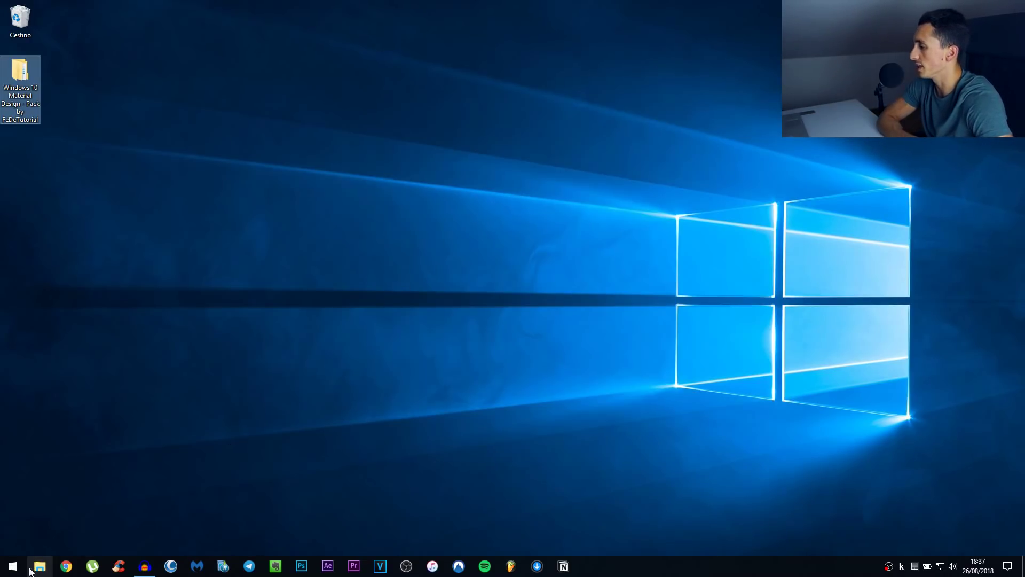
# Uninstall Rainmeter from the list of installed apps in Windows Settings, confirming the removal
pyautogui.click(9, 569)
pyautogui.click(155, 453)
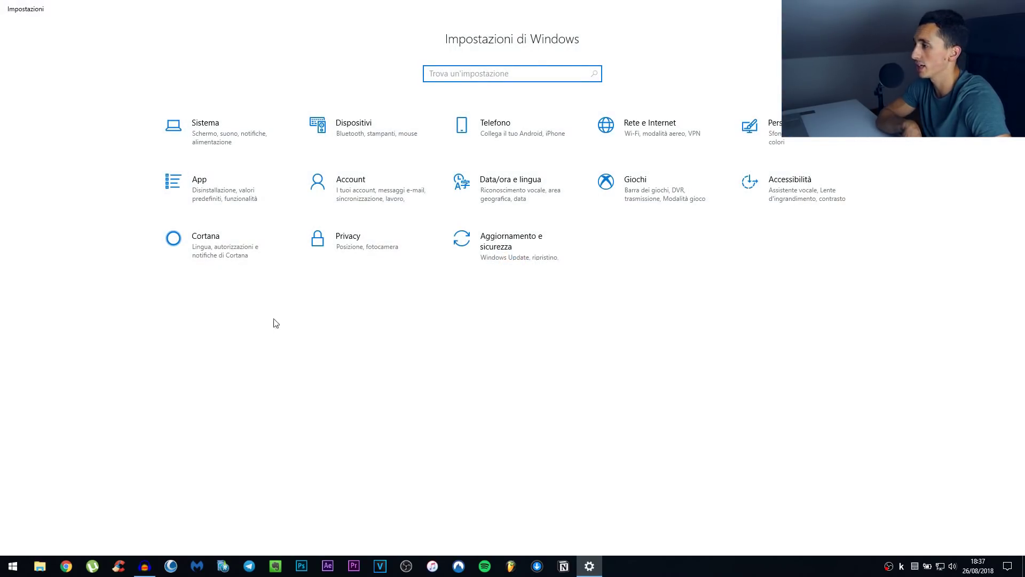
pyautogui.click(203, 201)
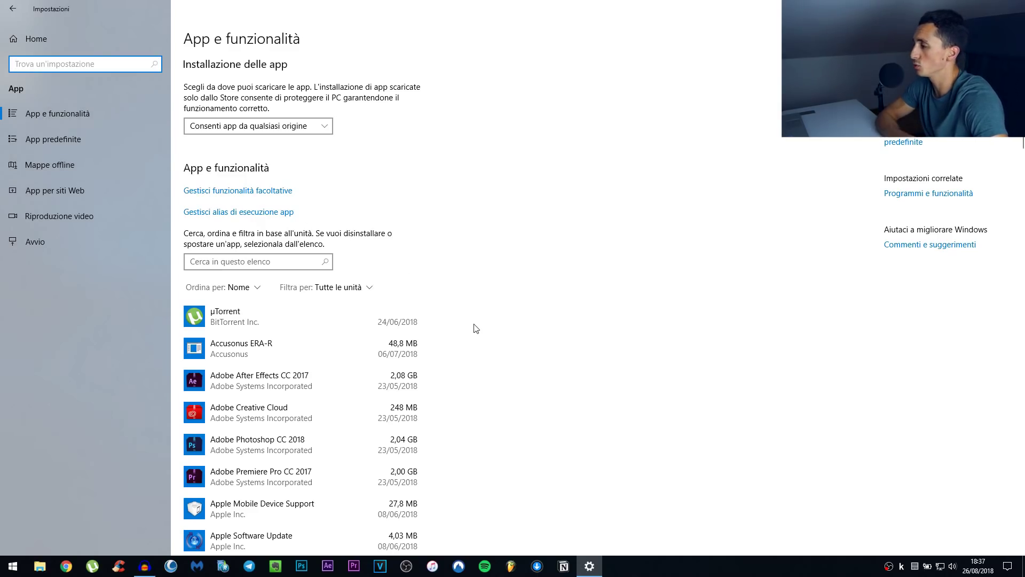
pyautogui.scroll(-10, 475, 327)
pyautogui.scroll(-20, 475, 335)
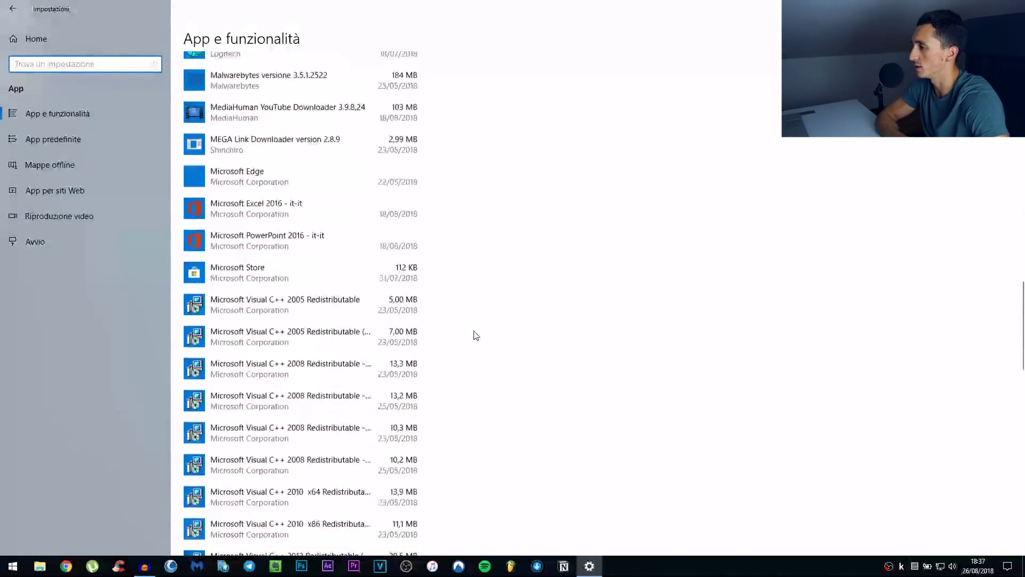
pyautogui.scroll(-6, 475, 334)
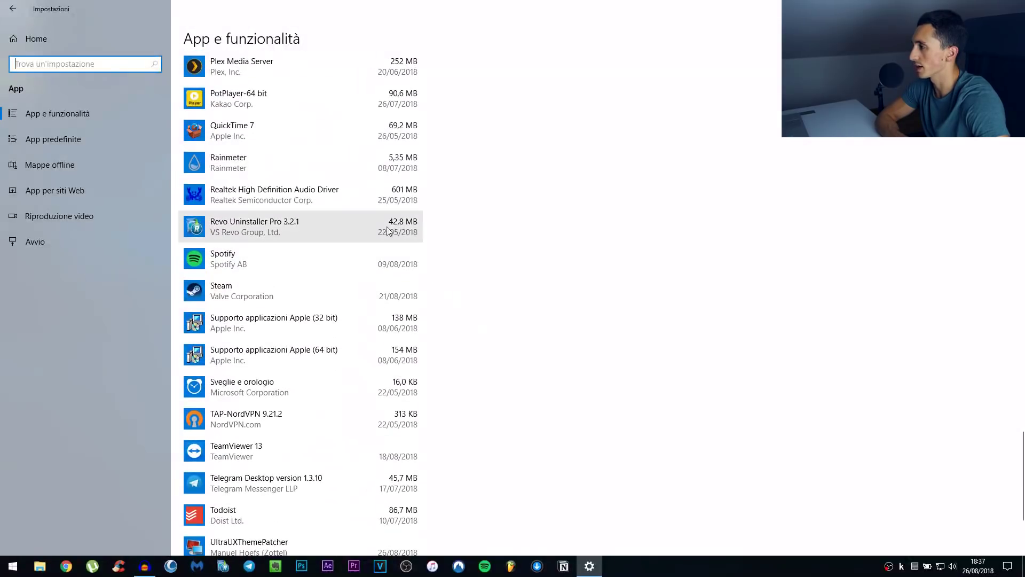
pyautogui.click(310, 165)
pyautogui.click(387, 164)
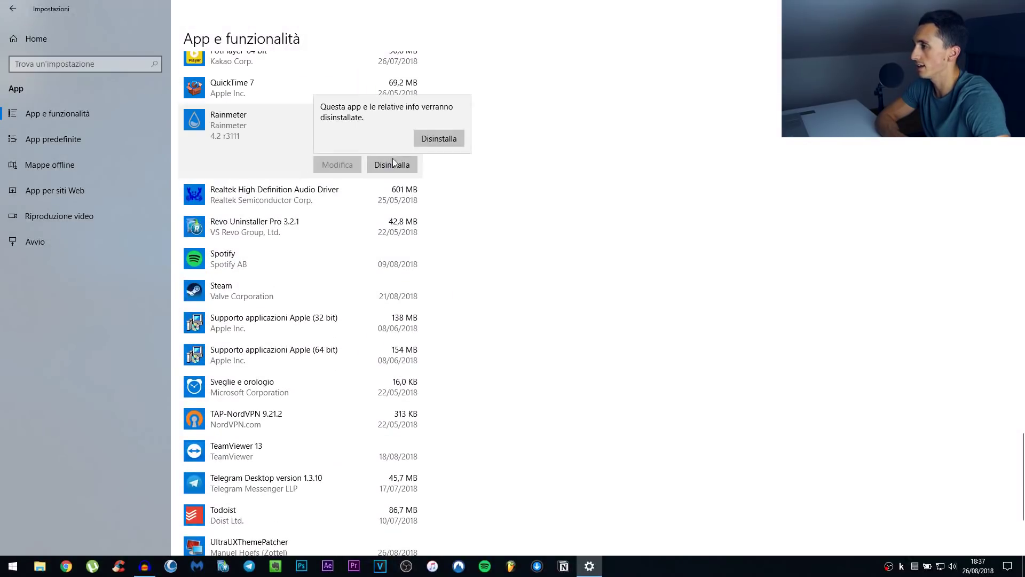
pyautogui.click(438, 139)
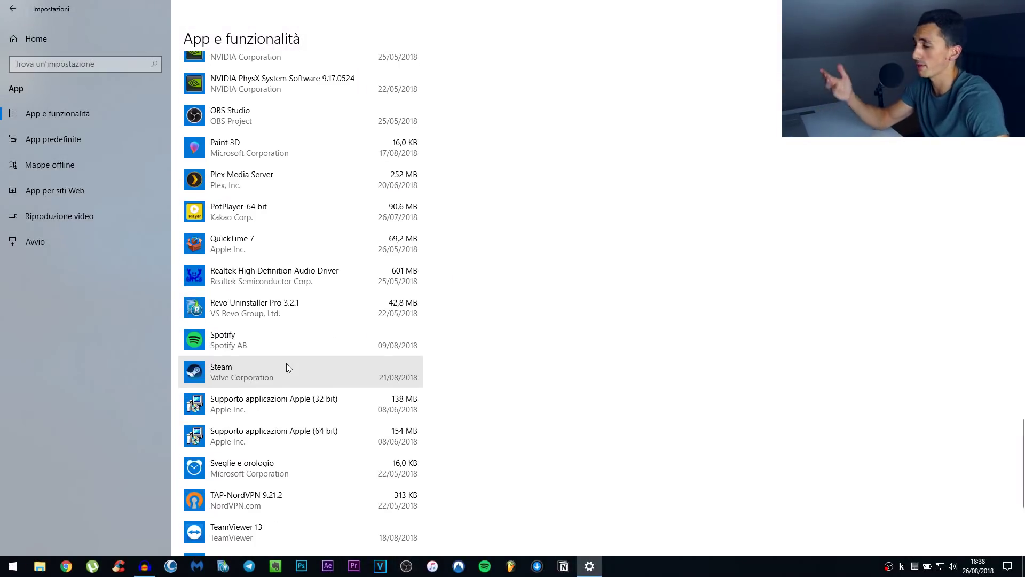
# Uninstall UltraUXThemePatcher from the installed apps and run its uninstall wizard
pyautogui.scroll(-3, 286, 368)
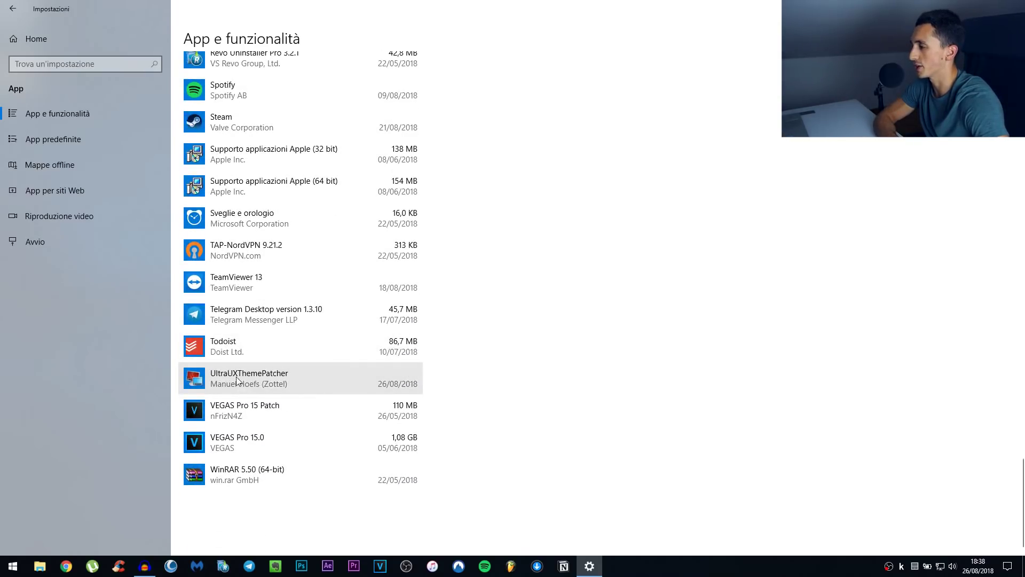
pyautogui.click(272, 381)
pyautogui.click(393, 425)
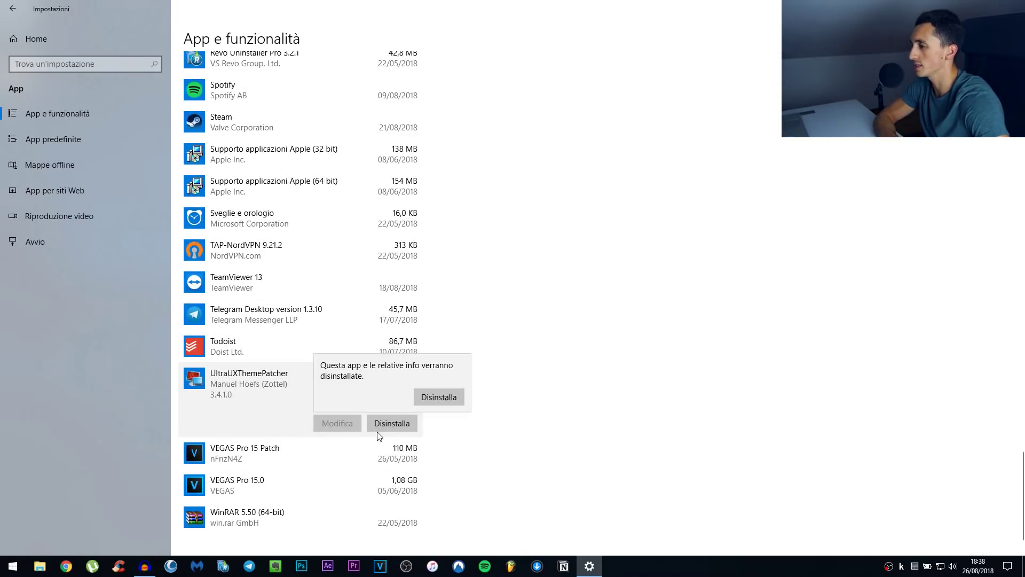
pyautogui.click(435, 396)
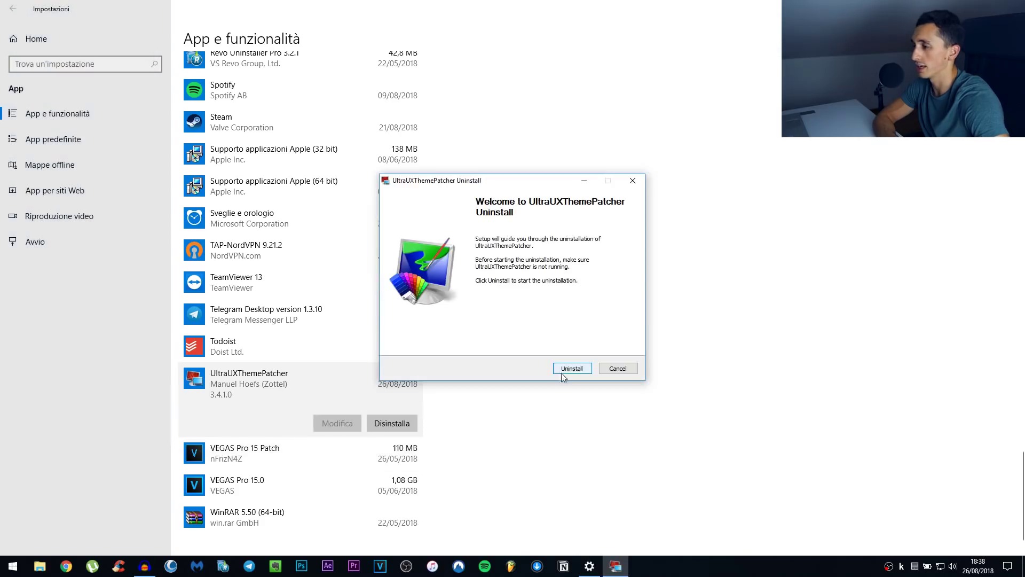
pyautogui.click(573, 369)
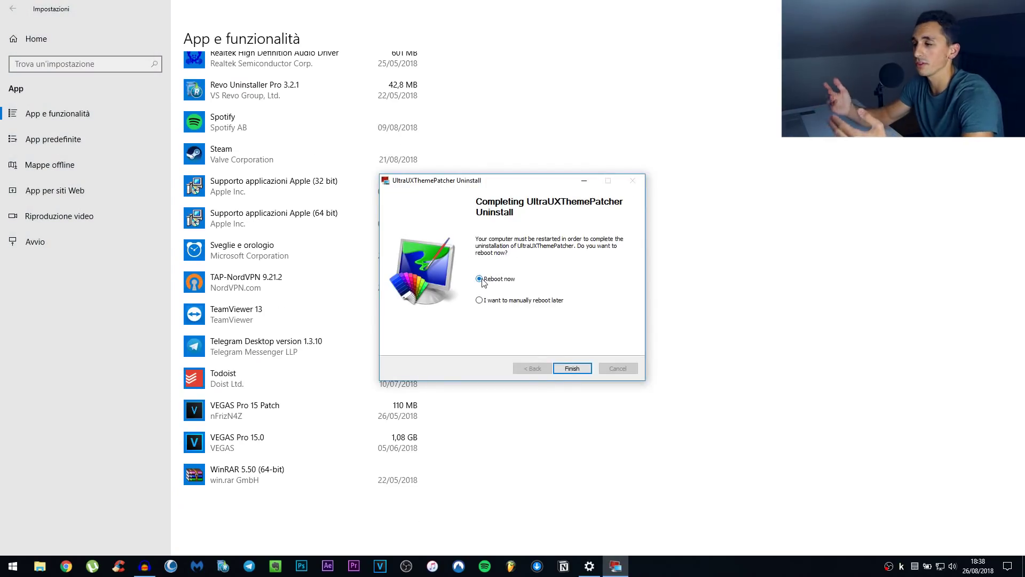